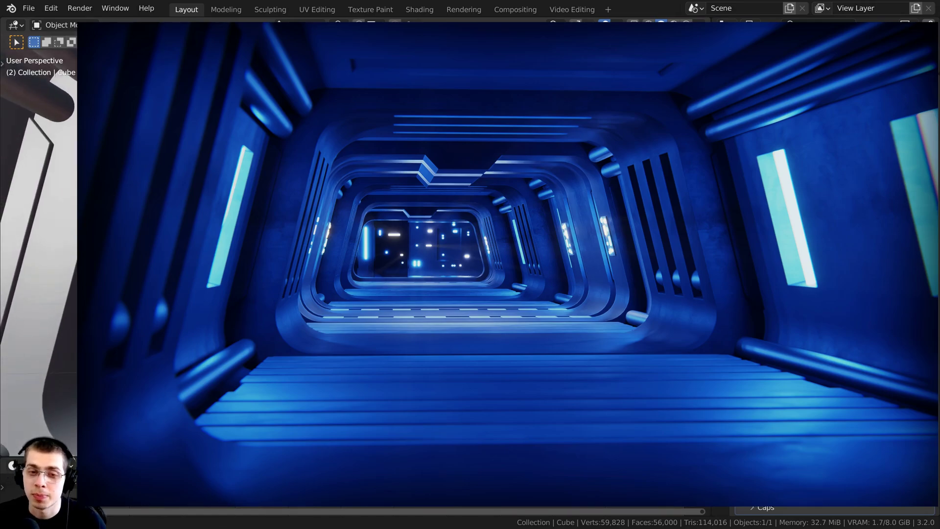
Duplicate the corridor and move the copy about 70.8 m along the Y axis.
scroll(449, 294, "down", 3)
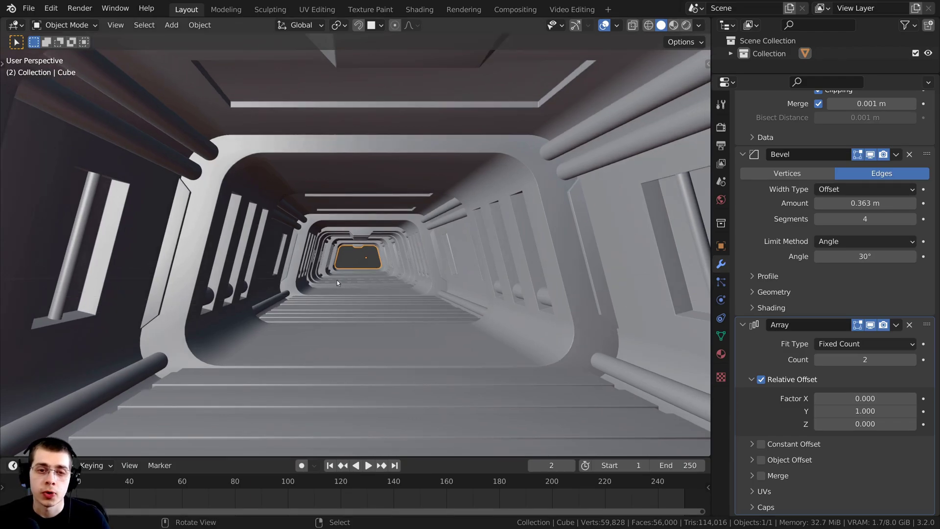
scroll(337, 280, "down", 10)
middle_click_drag(344, 278, 395, 236)
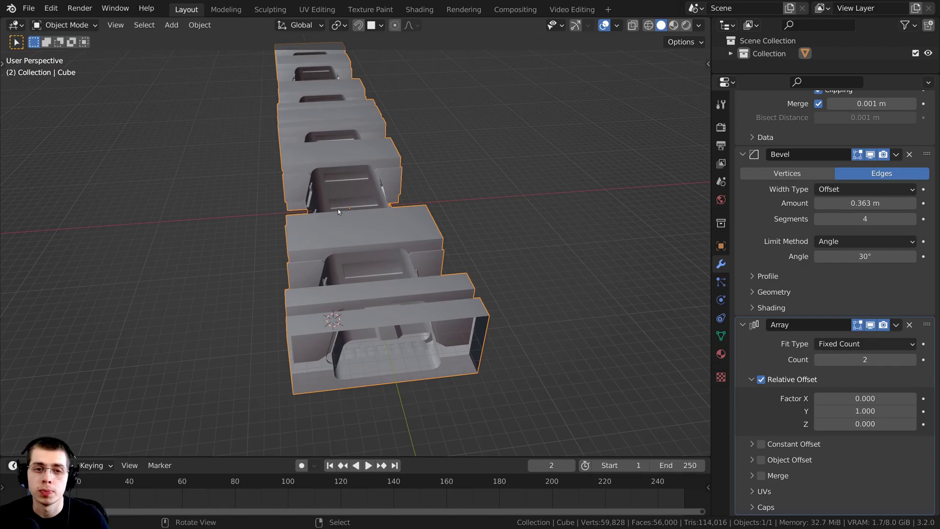
scroll(333, 269, "down", 2)
middle_click_drag(330, 266, 540, 340)
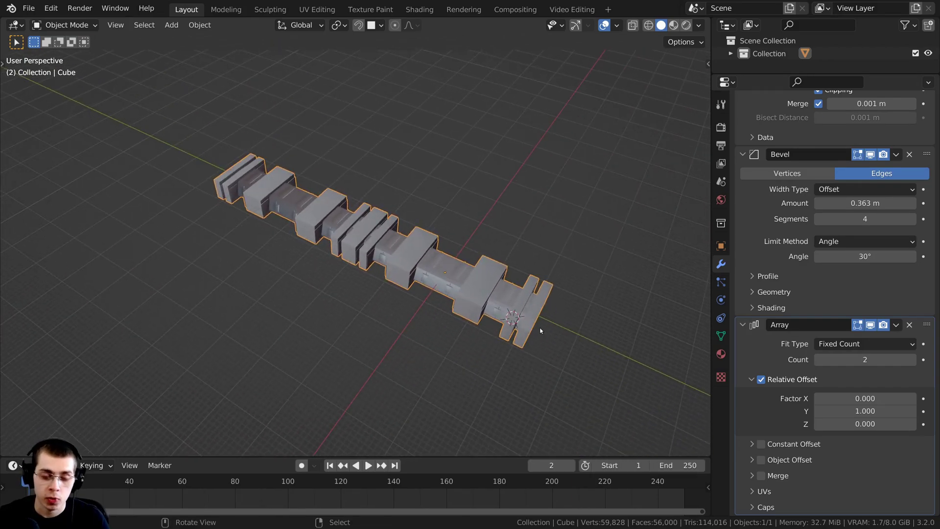
key("shift+d")
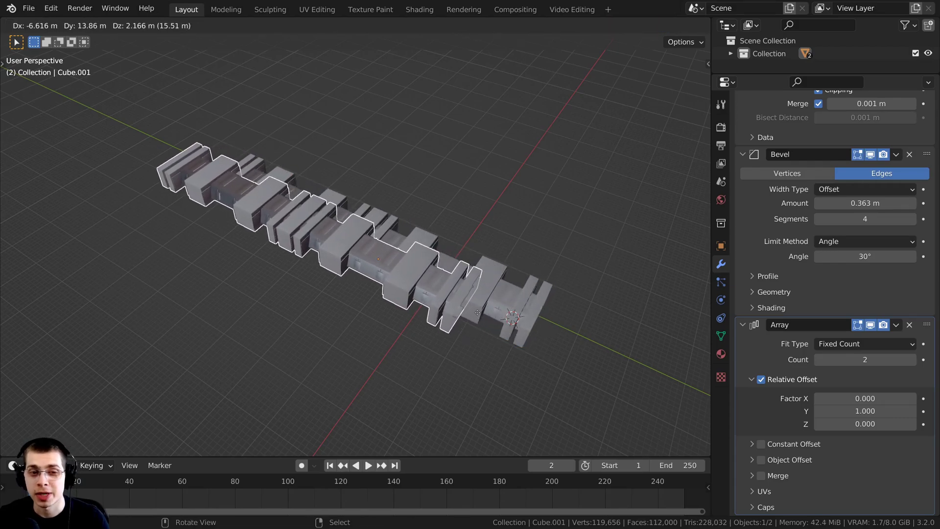
key("y")
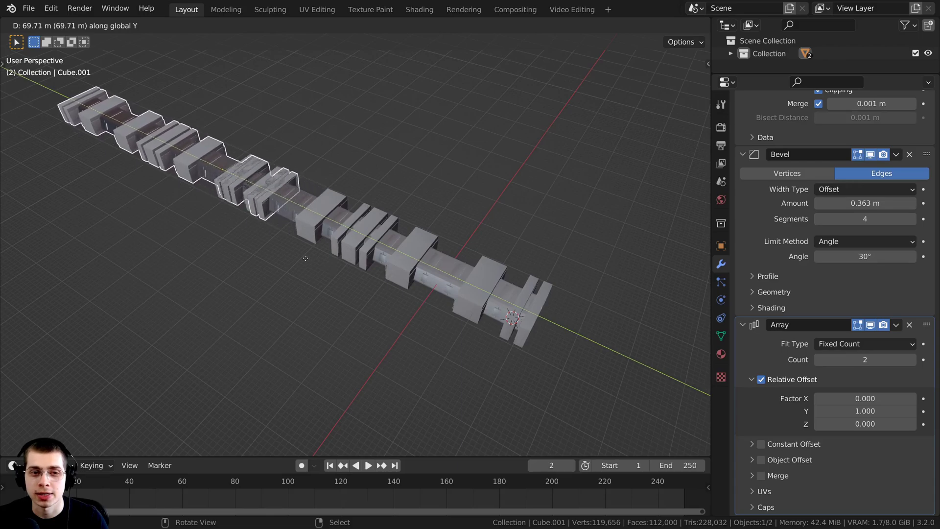
left_click(303, 257)
Rotate the duplicated corridor -90° around the global Z axis so it crosses the original corridor.
middle_click_drag(303, 257, 247, 188)
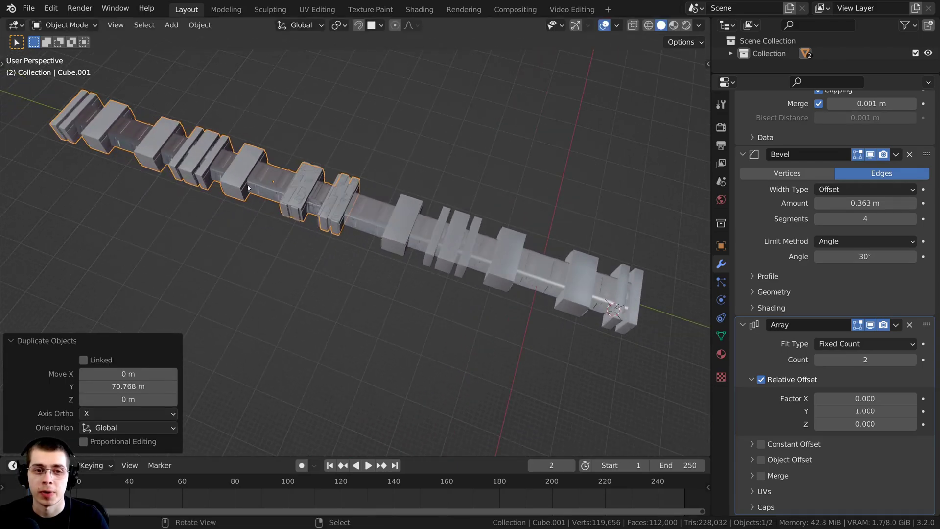
key("r")
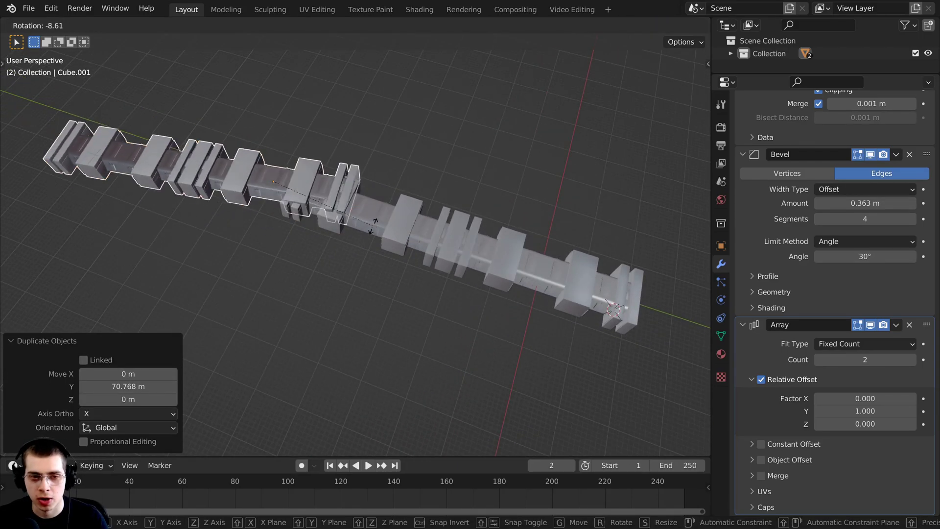
key("z")
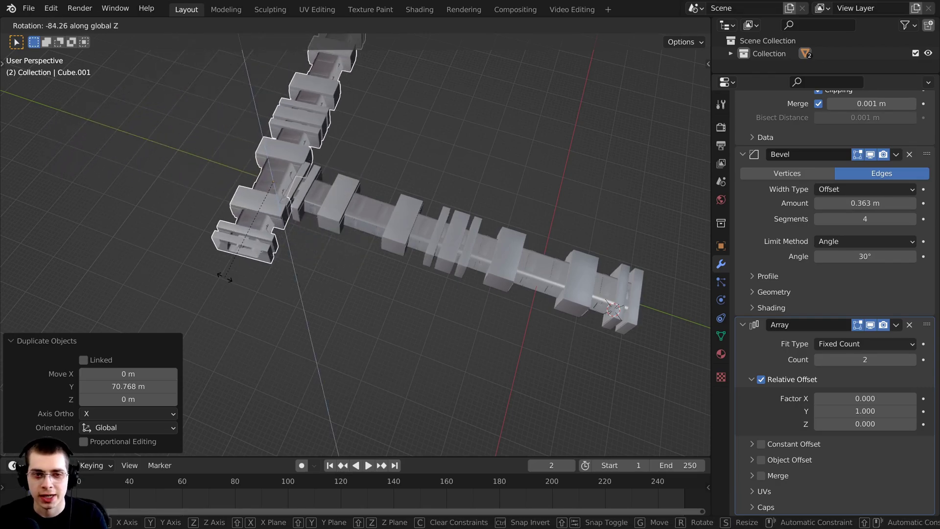
type("90")
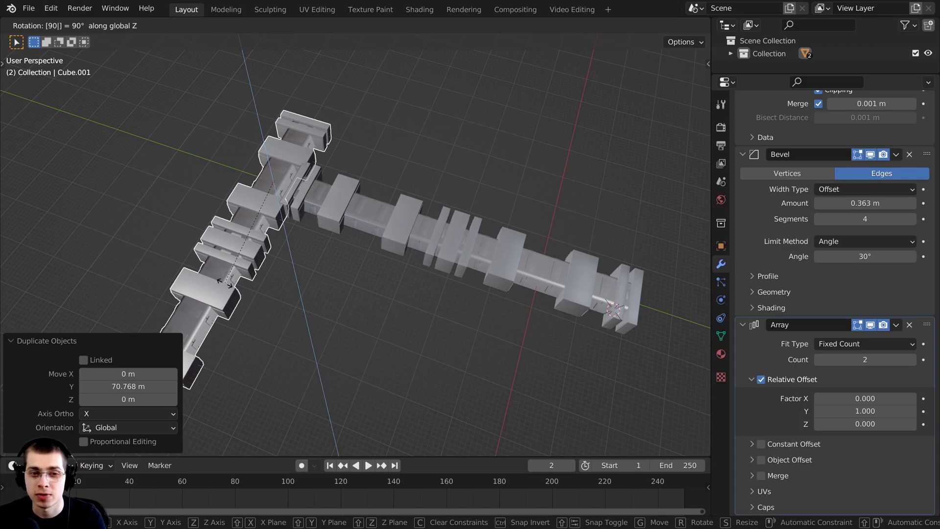
key("minus")
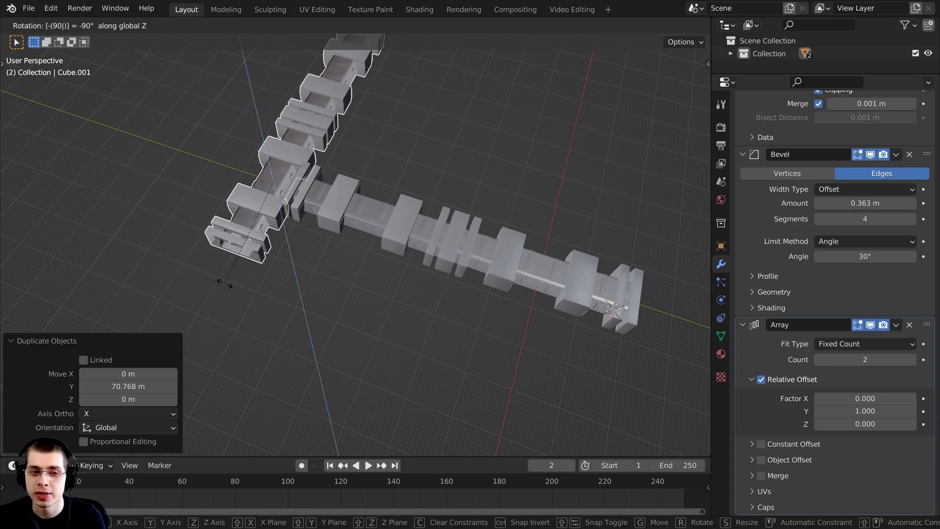
key("Return")
Turn off X-axis mirroring in the duplicated corridor's Mirror modifier so that only its far half remains.
scroll(354, 218, "up", 10)
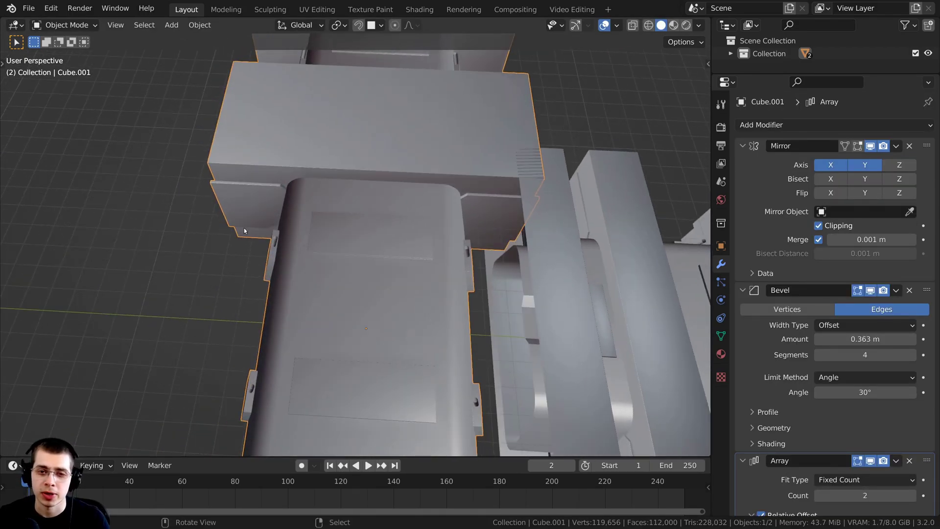
middle_click_drag(439, 282, 500, 280)
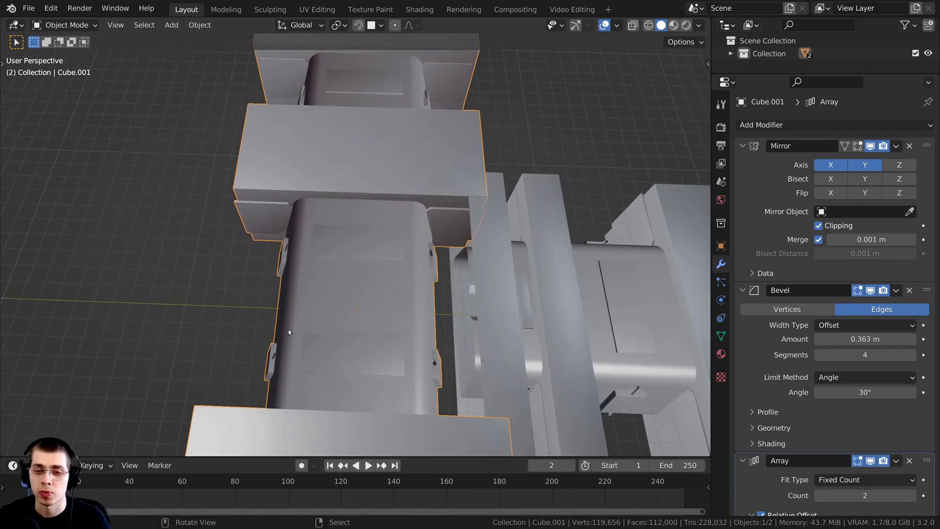
left_click(831, 165)
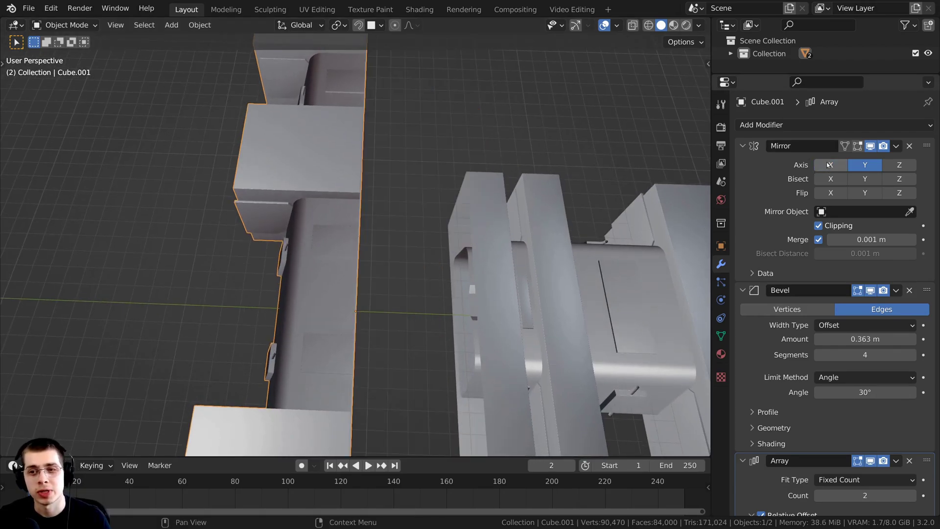
left_click(831, 165)
left_click(827, 166)
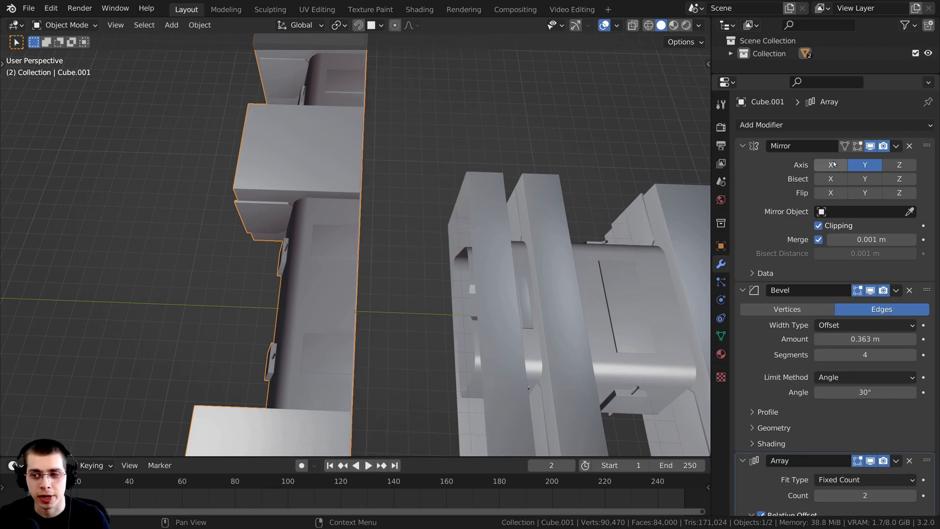
left_click(827, 166)
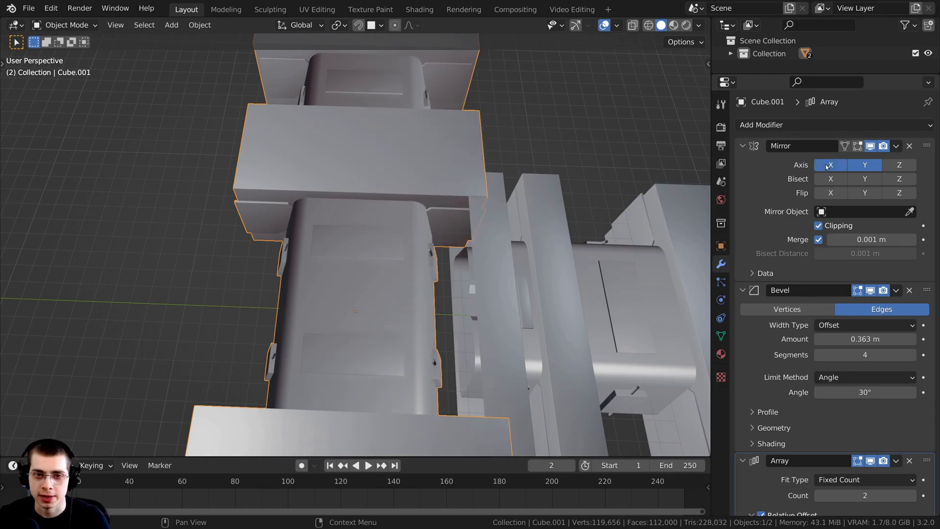
left_click(826, 167)
In top view, move the halved corridor about -5.75 m along Y so its open side meets the main corridor's end.
scroll(386, 277, "down", 6)
middle_click_drag(386, 277, 253, 292)
scroll(252, 287, "up", 5)
middle_click_drag(377, 291, 477, 293)
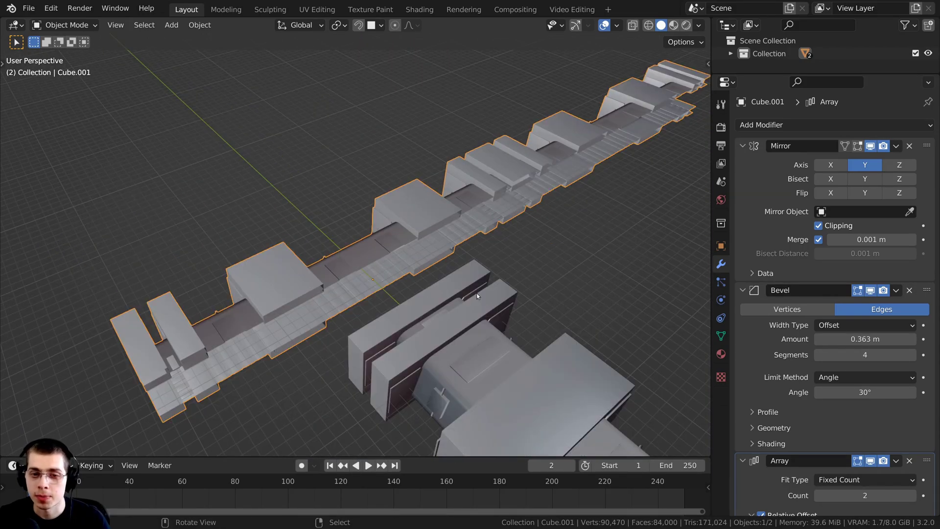
key("KP_7")
scroll(429, 204, "up", 3)
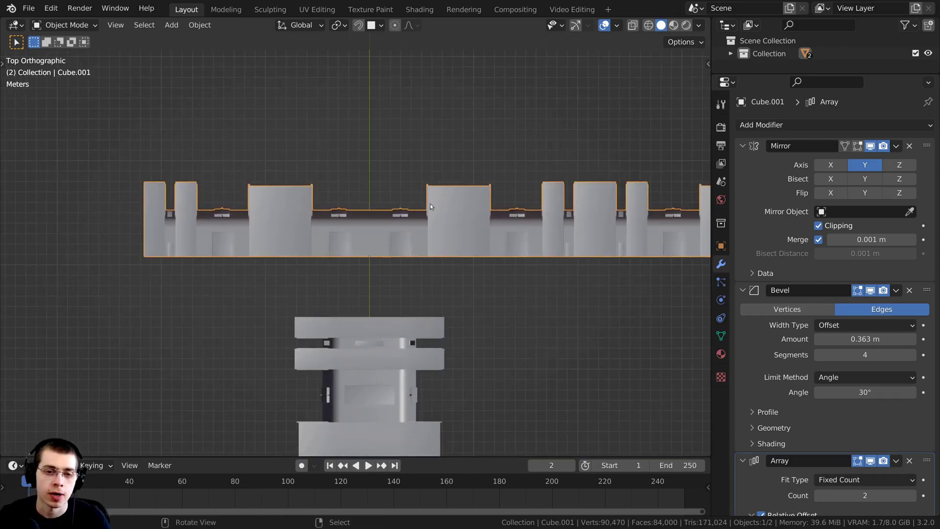
middle_click_drag(351, 319, 351, 299, "shift")
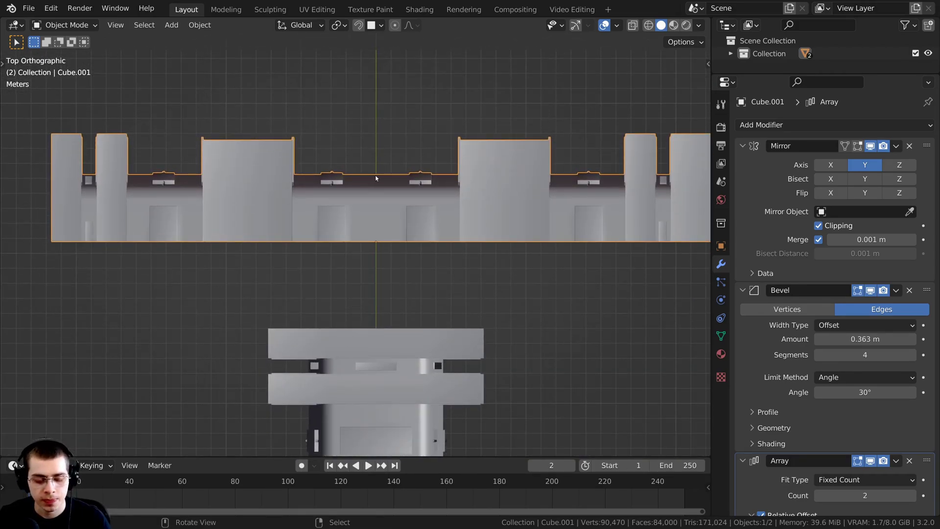
key("g")
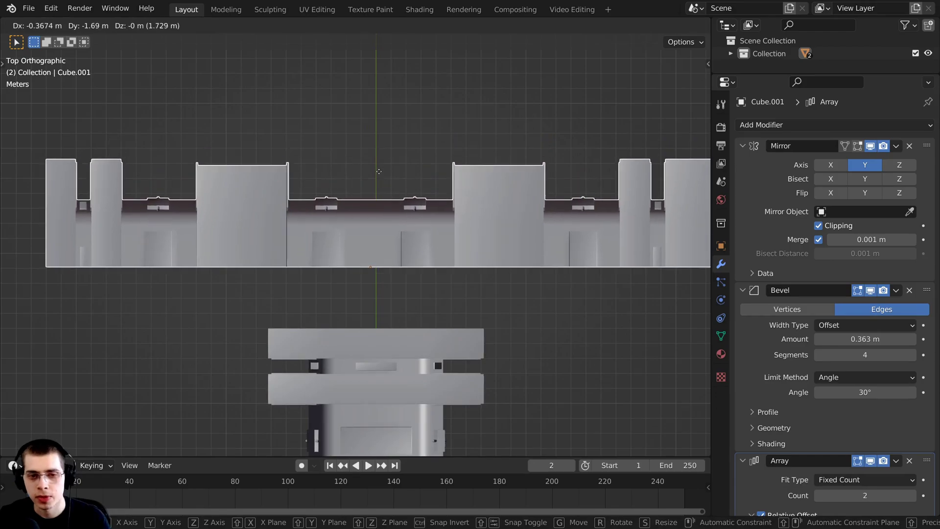
key("y")
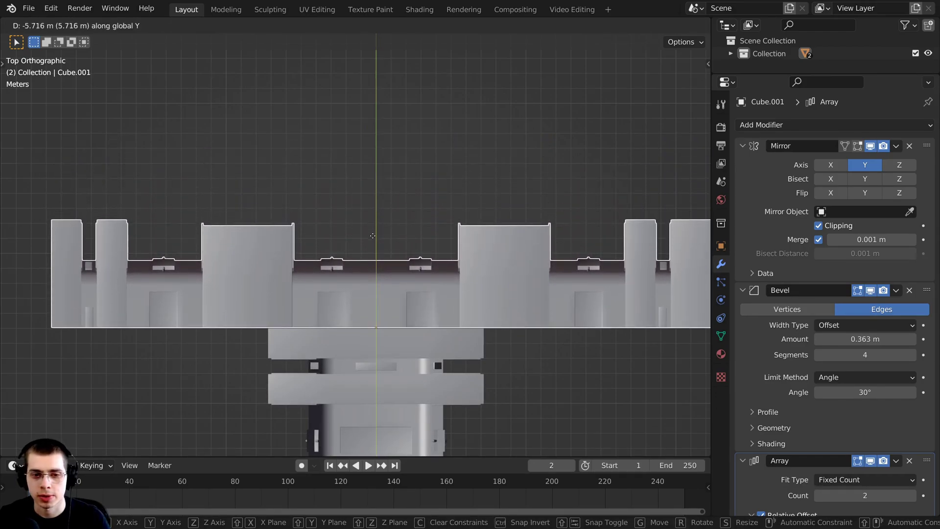
left_click(372, 239)
Slide the halved corridor along X in the negative direction across the main corridor's end, finishing with a move of about -10.8 m.
scroll(522, 339, "down", 2)
key("g")
key("x")
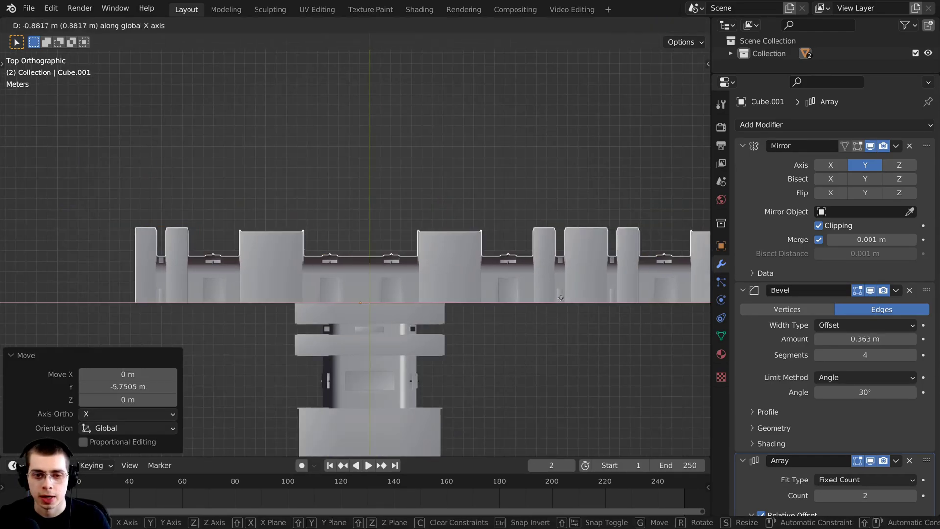
left_click(407, 287)
middle_click_drag(429, 281, 424, 281, "shift")
key("g")
key("x")
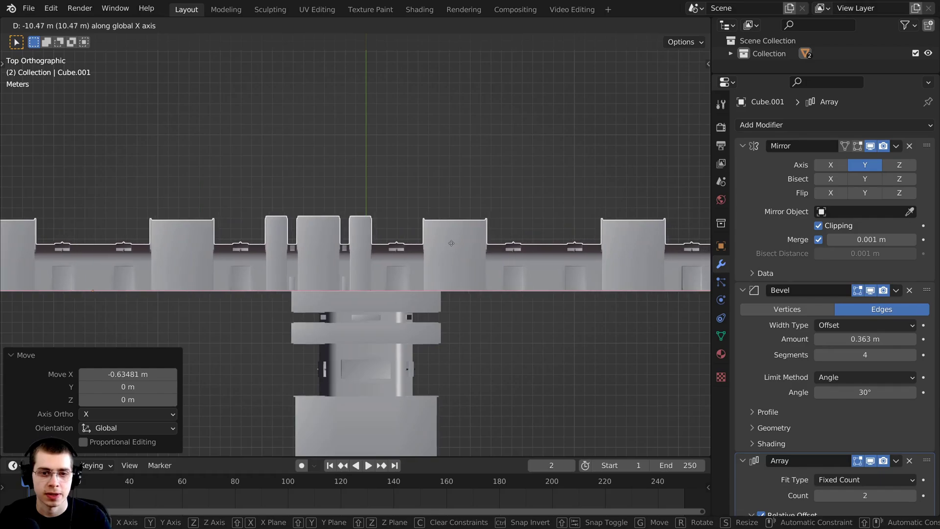
left_click(448, 242)
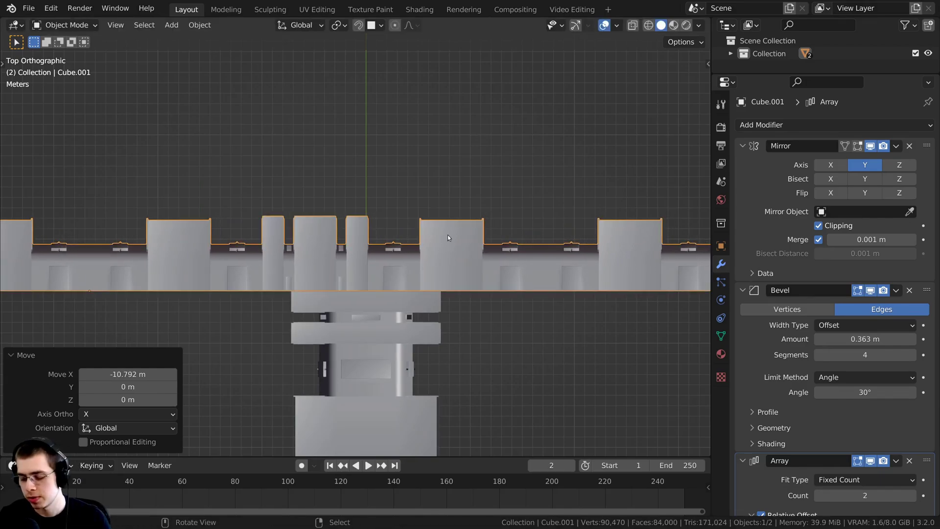
Viewing from inside the main corridor, fine-tune the crossing corridor's X position, ending with a shift of about -0.61 m.
middle_click_drag(277, 275, 358, 196)
scroll(359, 197, "up", 5)
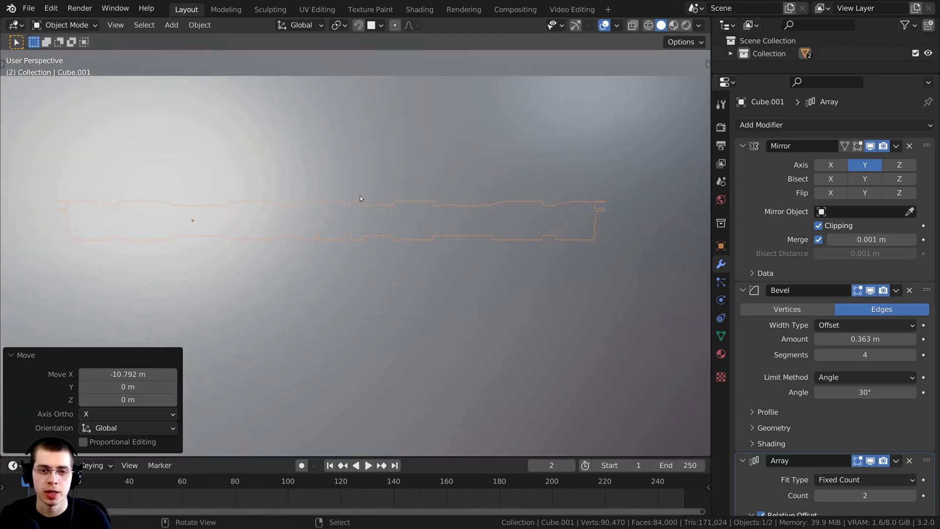
scroll(360, 196, "up", 6)
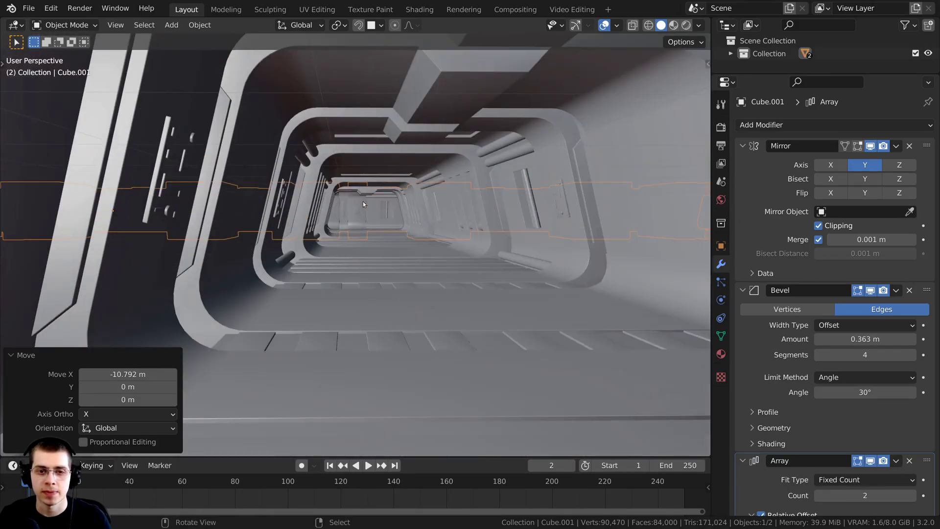
key("g")
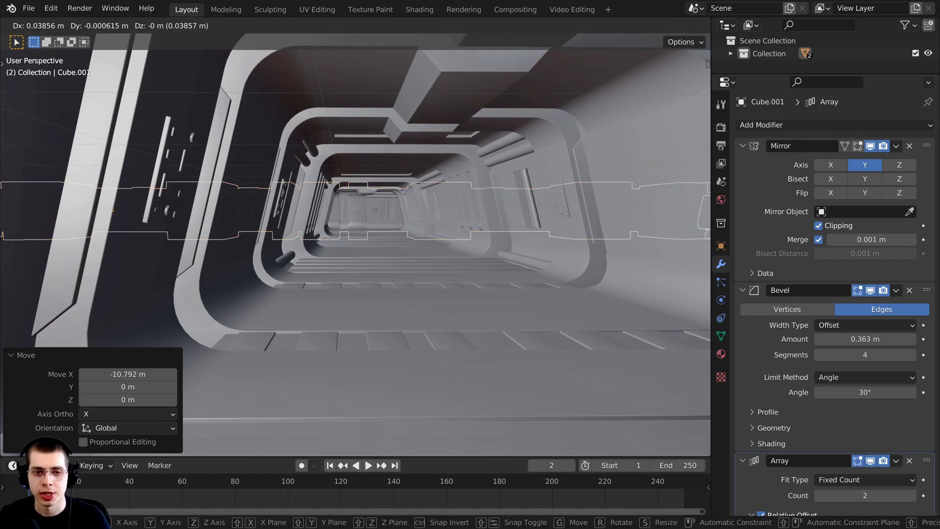
key("x")
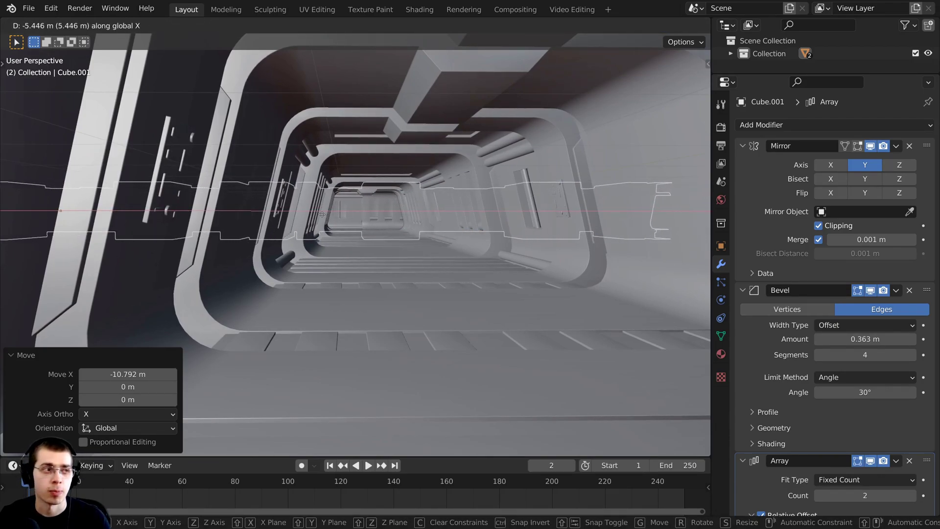
key("g")
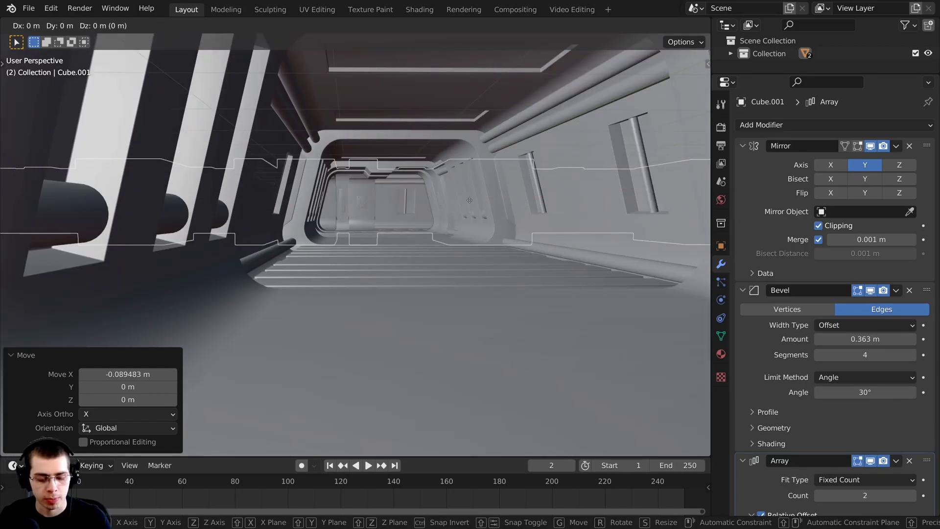
key("x")
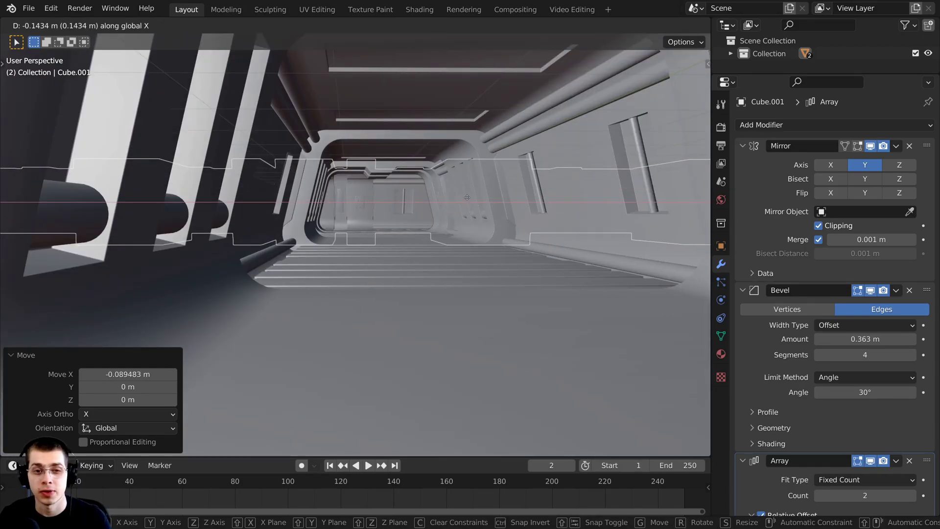
left_click(342, 198)
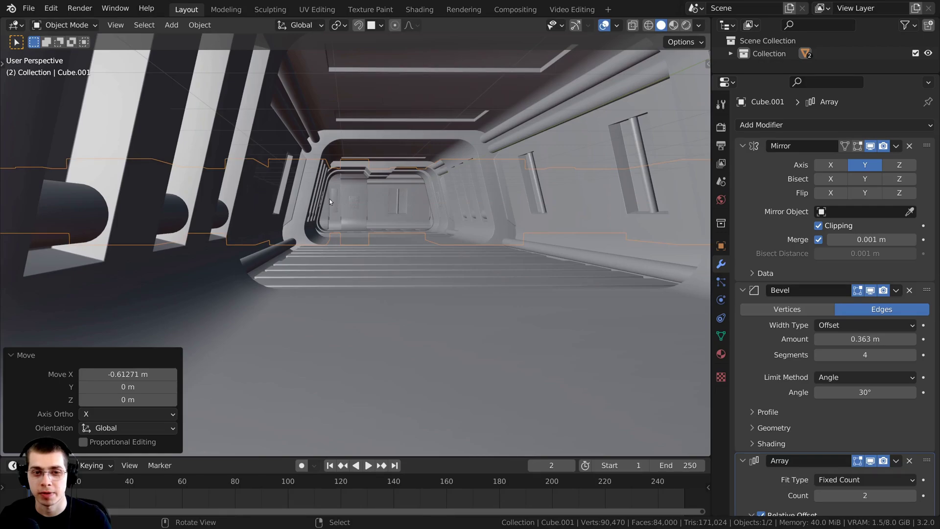
Examine the junction between the two corridors from inside and the open entrance of the main corridor.
middle_click_drag(330, 199, 346, 223)
scroll(345, 221, "up", 5)
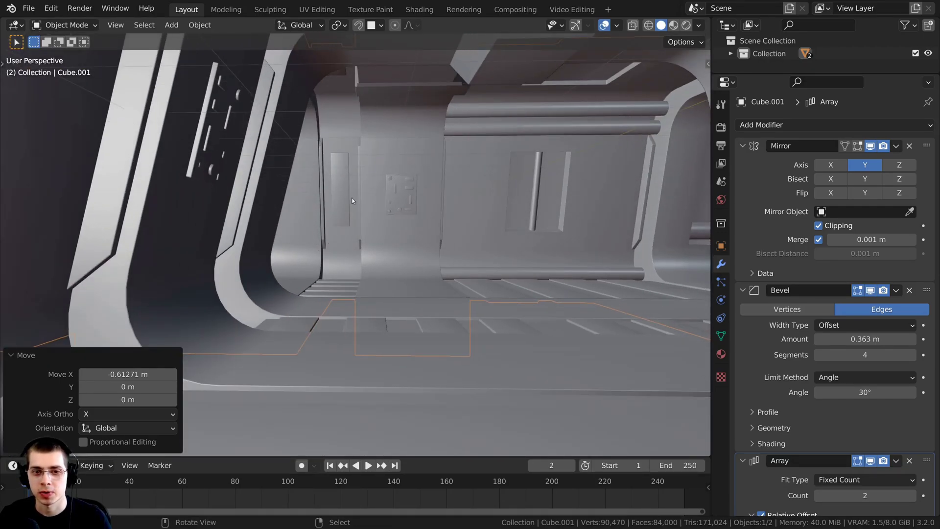
scroll(431, 162, "down", 6)
middle_click_drag(446, 206, 390, 259)
scroll(433, 201, "up", 5)
scroll(416, 261, "down", 4)
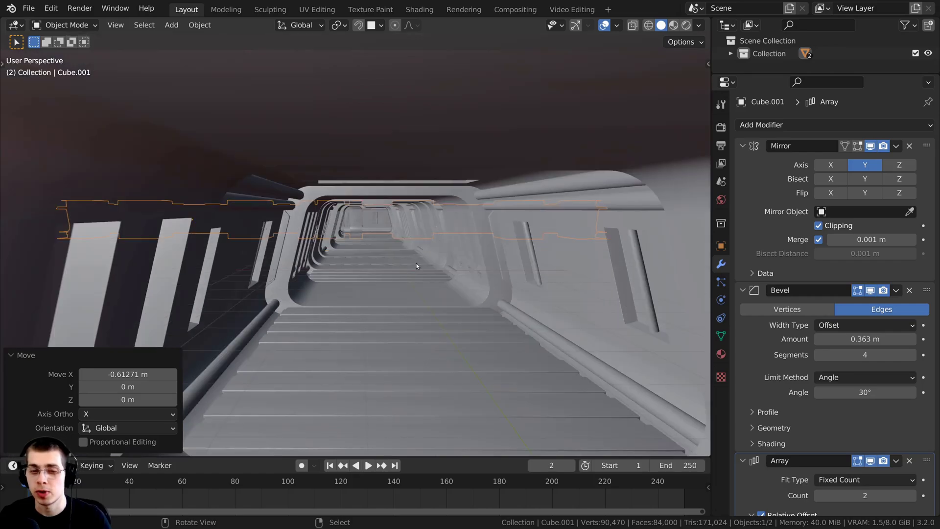
scroll(416, 262, "up", 2)
scroll(414, 261, "down", 5)
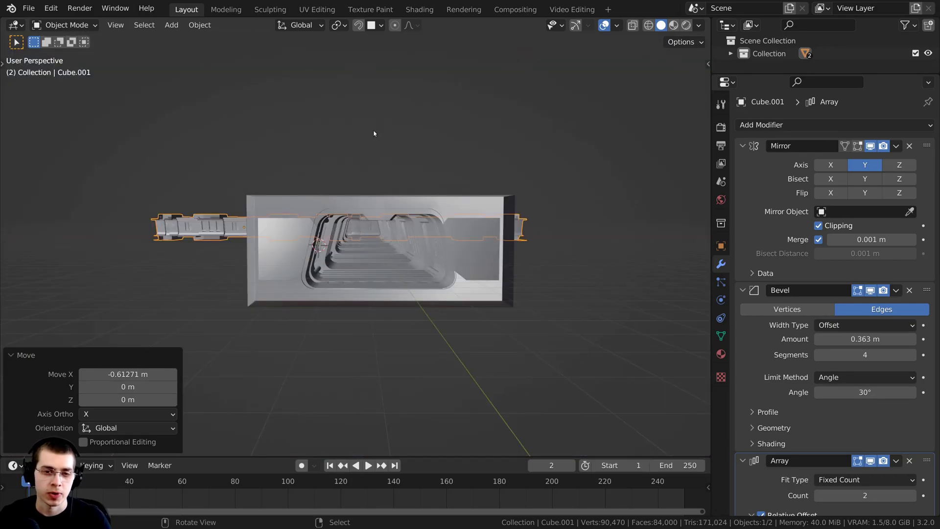
Add a camera at the 3D cursor near the main corridor's entrance.
key("shift+a")
mouse_move(374, 133)
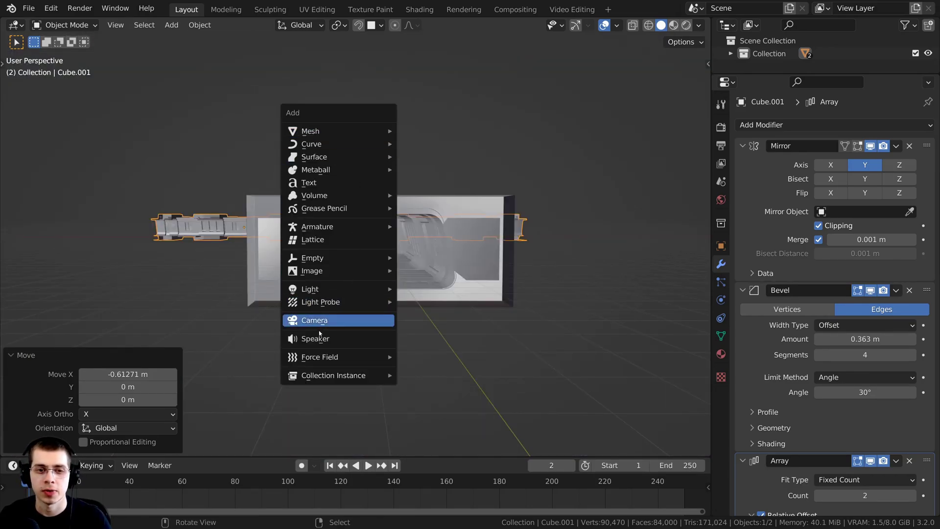
left_click(391, 322)
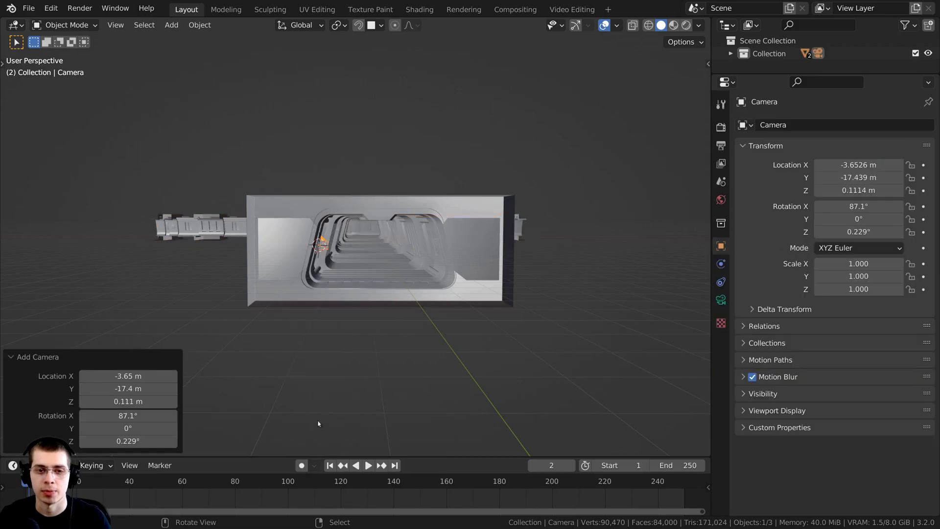
Align the camera to a view from just inside the main corridor's entrance, looking down its length toward the far end.
scroll(427, 293, "up", 6)
scroll(427, 288, "up", 8)
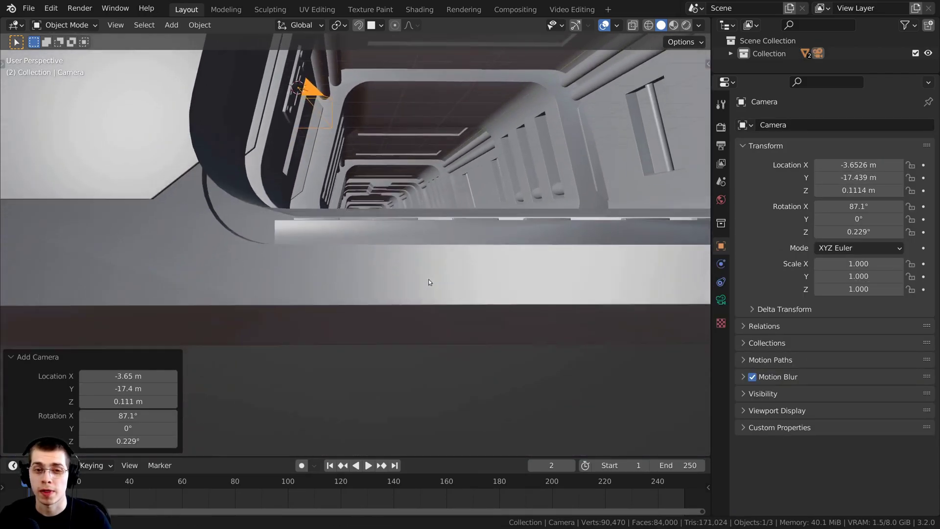
middle_click_drag(429, 283, 434, 245)
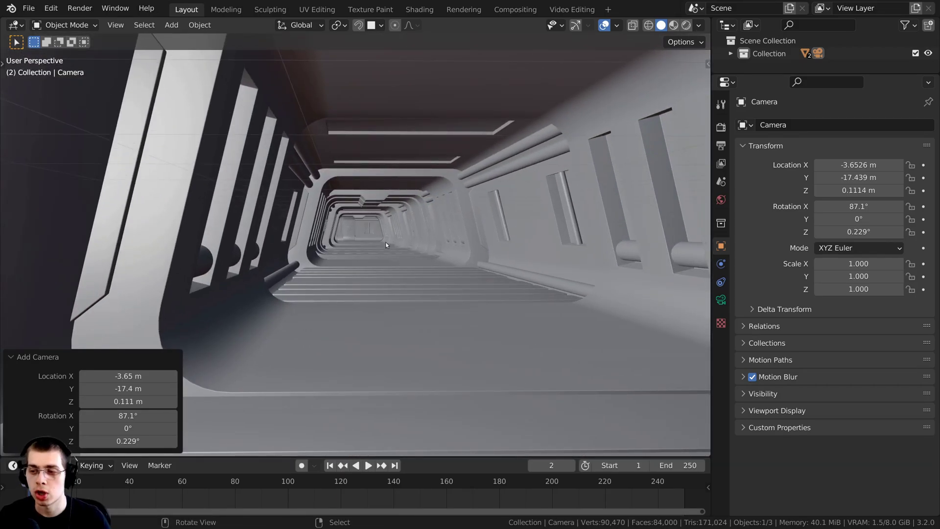
key("ctrl+alt+KP_0")
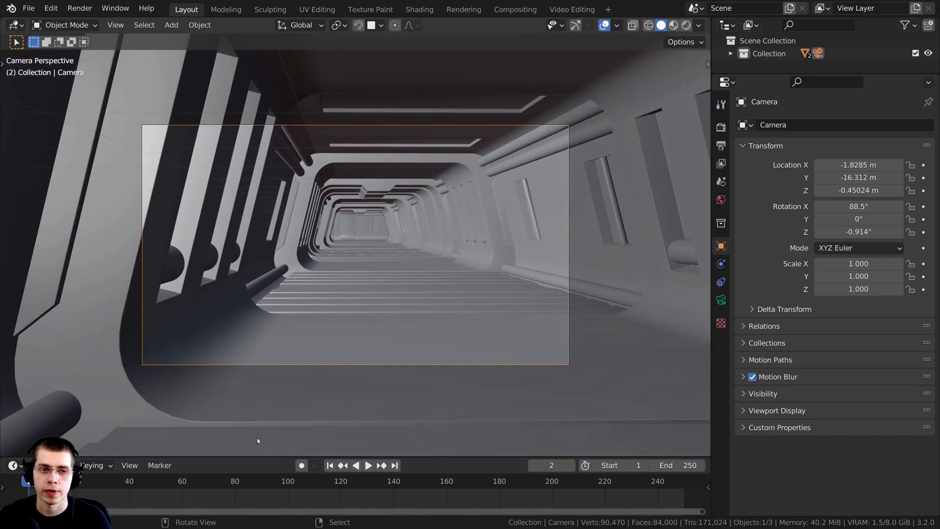
Close the timeline area so the 3D viewport fills its space, keeping the whole camera frame in view.
middle_click_drag(258, 441, 504, 311, "shift")
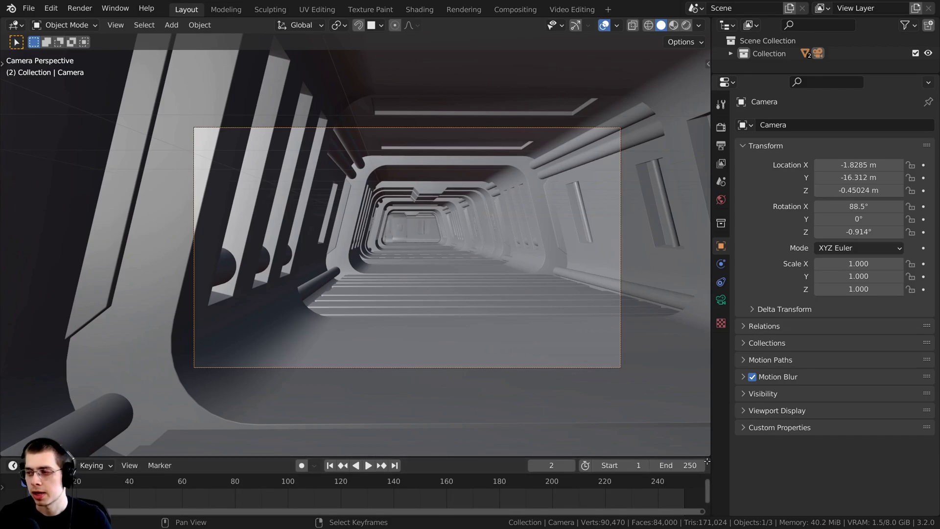
left_click_drag(707, 461, 688, 473)
scroll(623, 319, "up", 1)
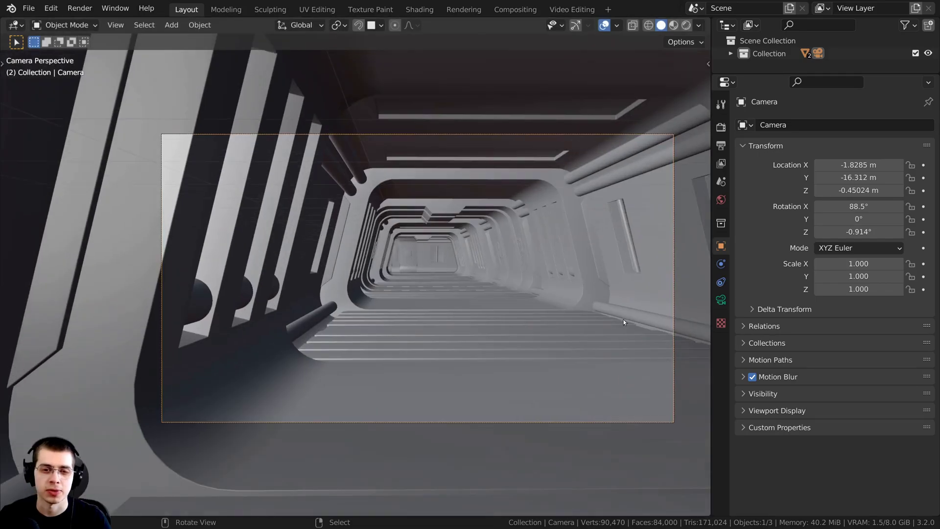
middle_click_drag(624, 319, 596, 327, "shift")
middle_click_drag(557, 210, 503, 212, "shift")
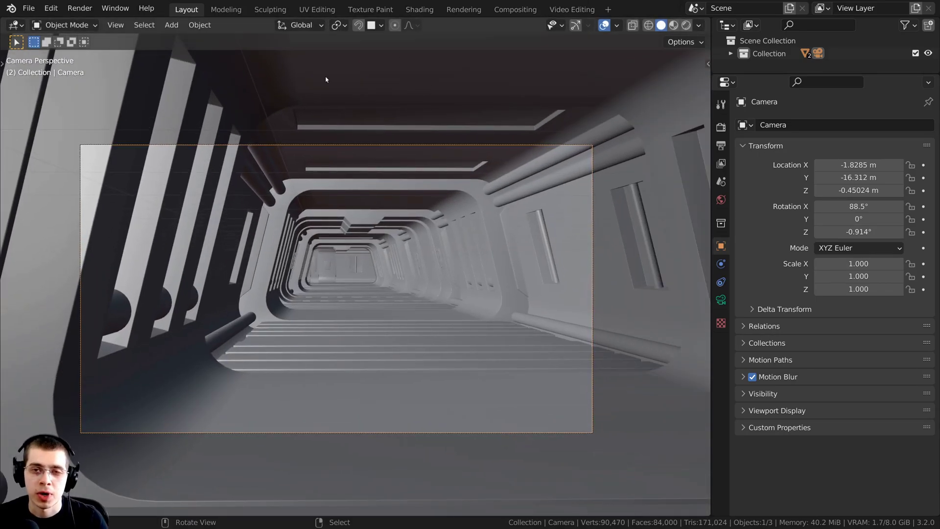
Select the camera by its frame and shift it in the view plane to about X -1.54 m, Z 0.07 m.
key("alt+a")
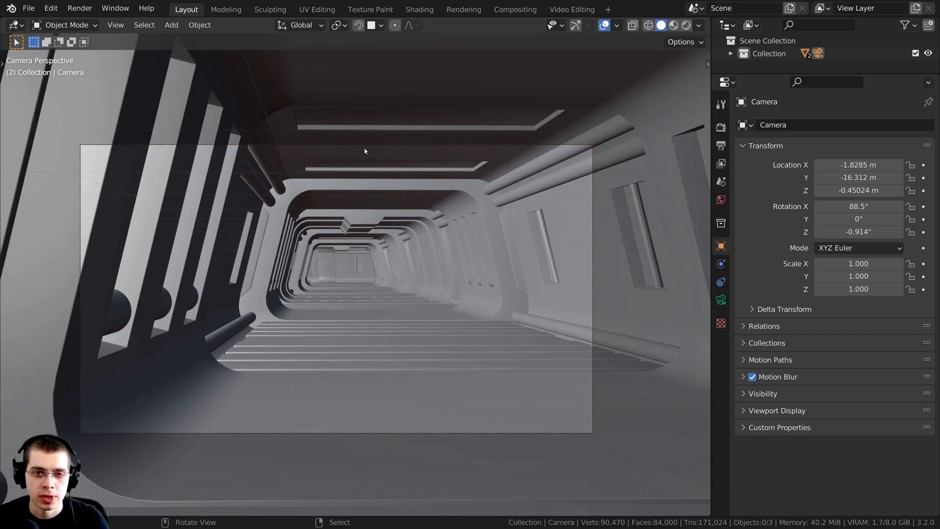
left_click(358, 145)
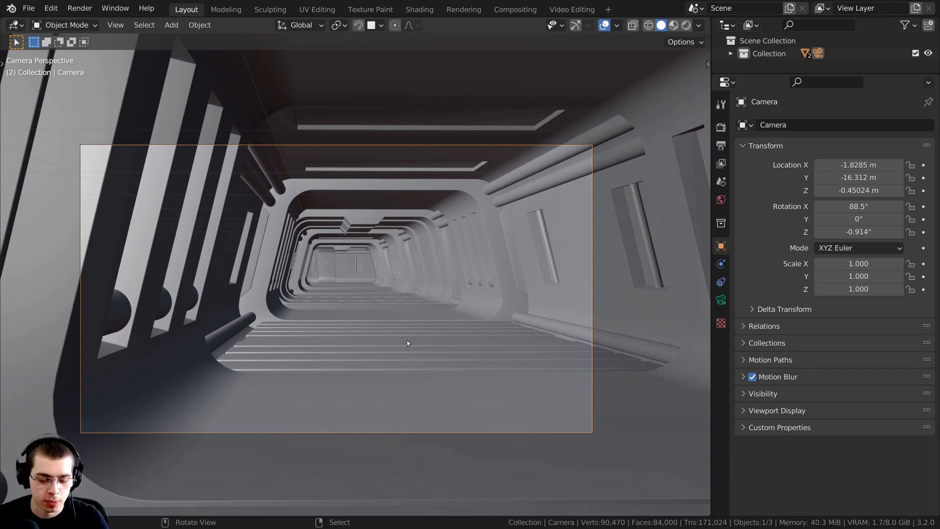
key("g")
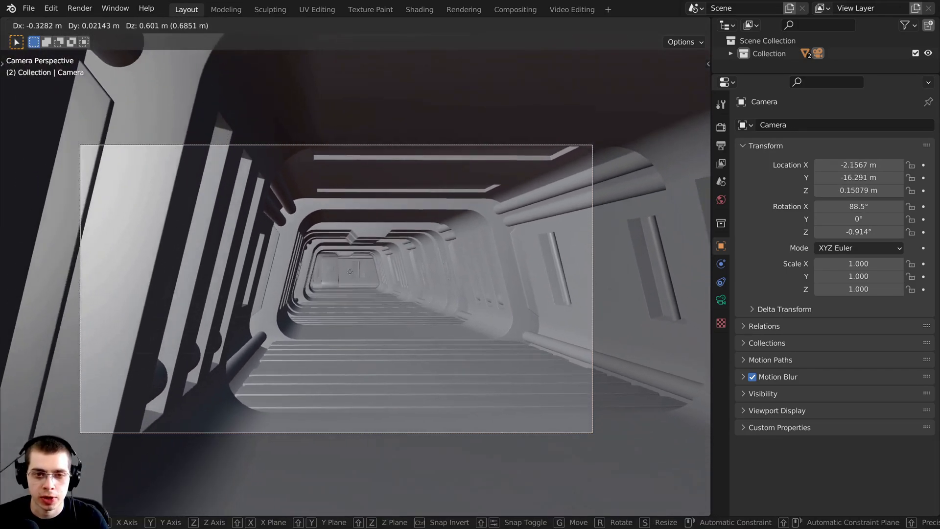
left_click(400, 268)
scroll(383, 269, "down", 2)
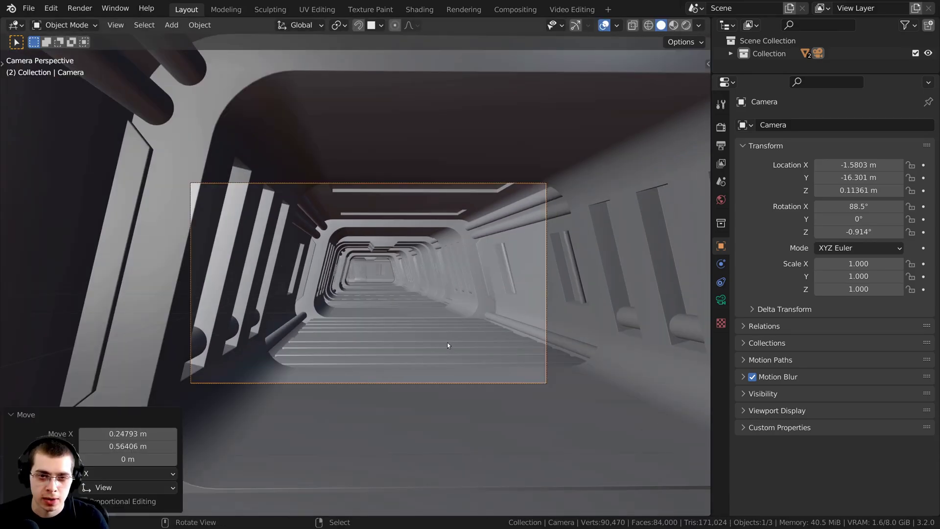
key("g")
left_click(510, 278)
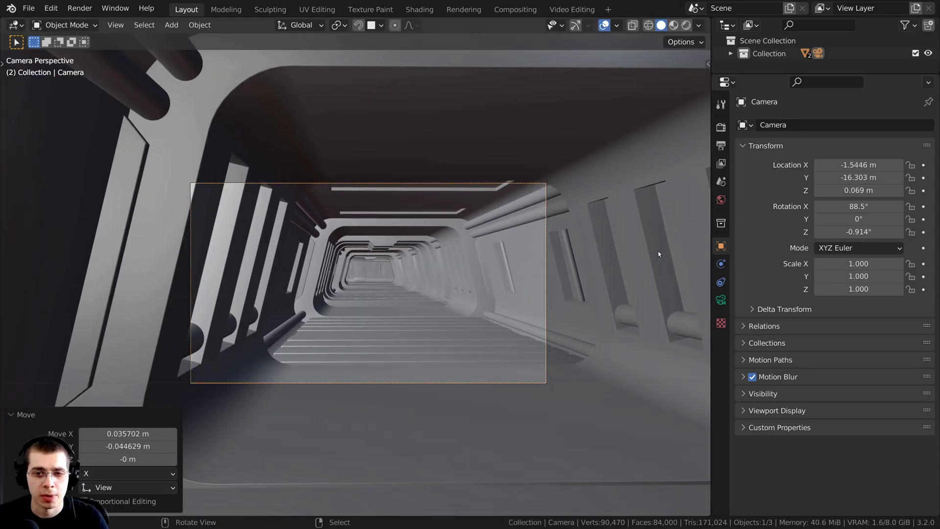
Set the camera's focal length to 60 mm.
left_click(721, 300)
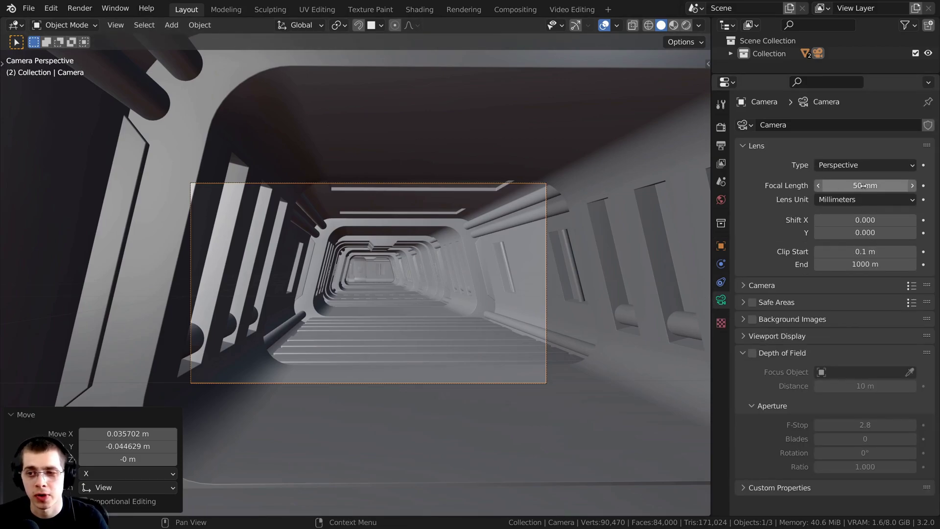
left_click_drag(842, 185, 857, 186)
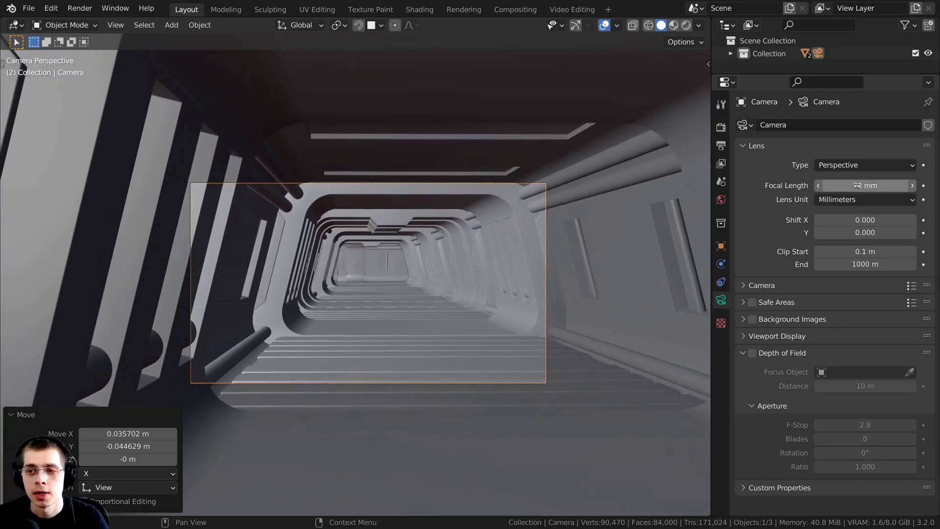
left_click(857, 185)
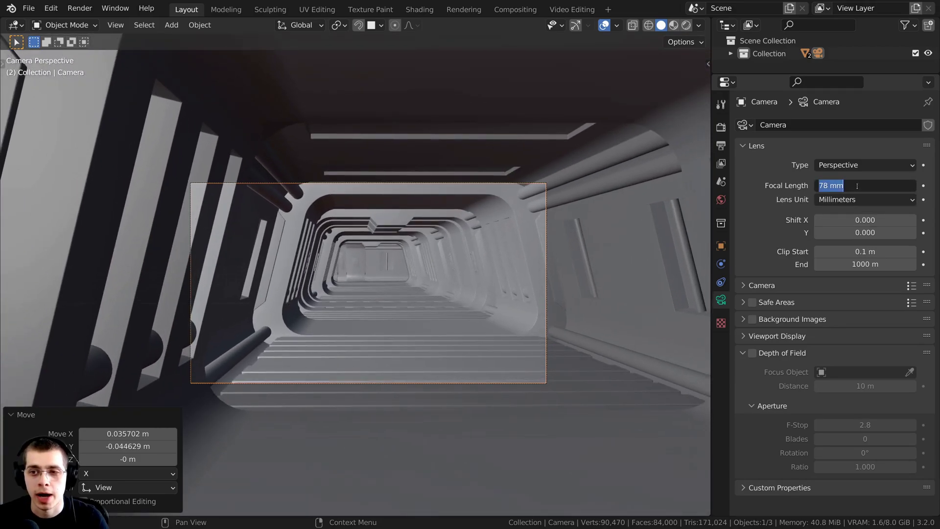
type("60")
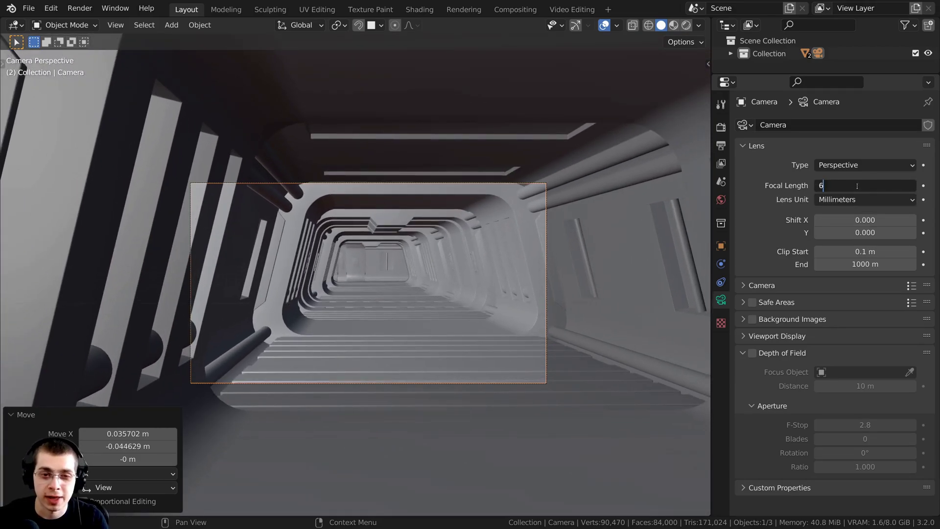
key("Return")
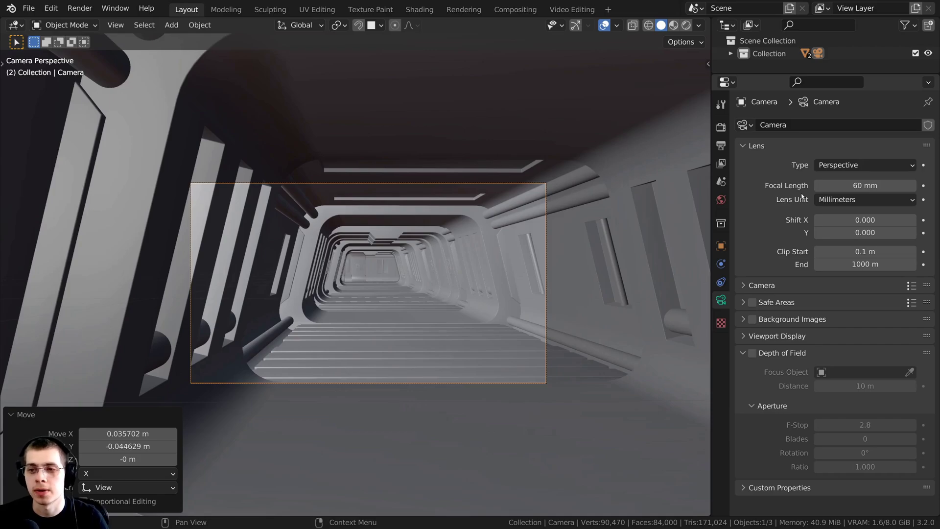
Try a very short focal length of 10.4 mm and a long one of 88.4 mm, and restore 60 mm.
left_click_drag(832, 186, 804, 185)
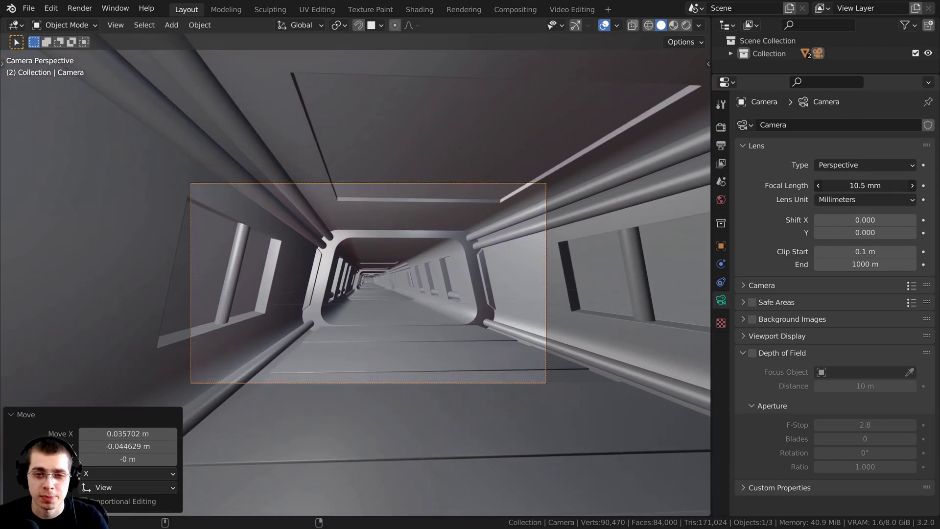
scroll(399, 282, "up", 4)
middle_click_drag(376, 240, 364, 174, "shift")
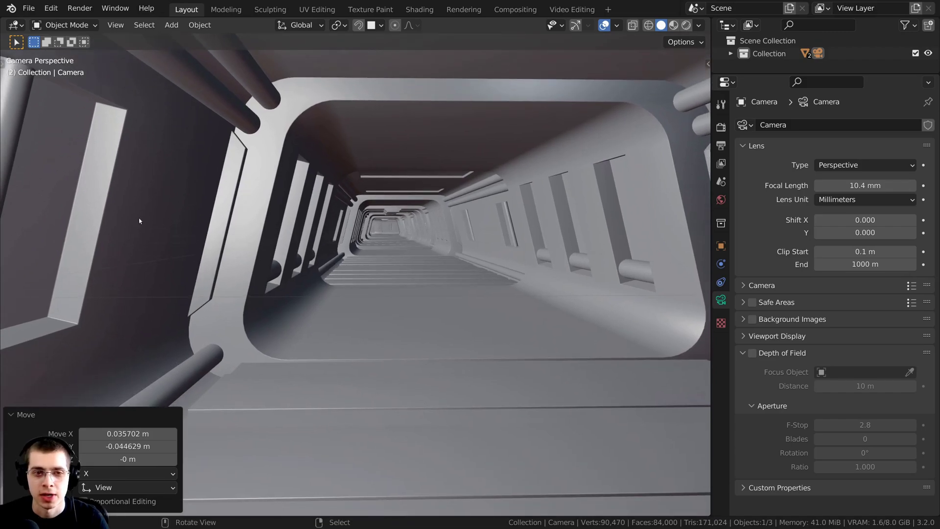
left_click_drag(842, 185, 885, 184)
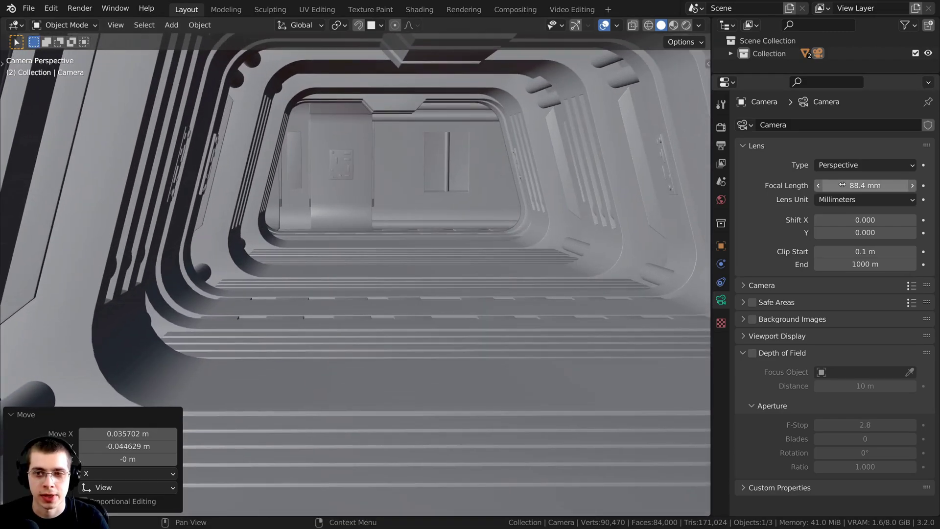
left_click(842, 185)
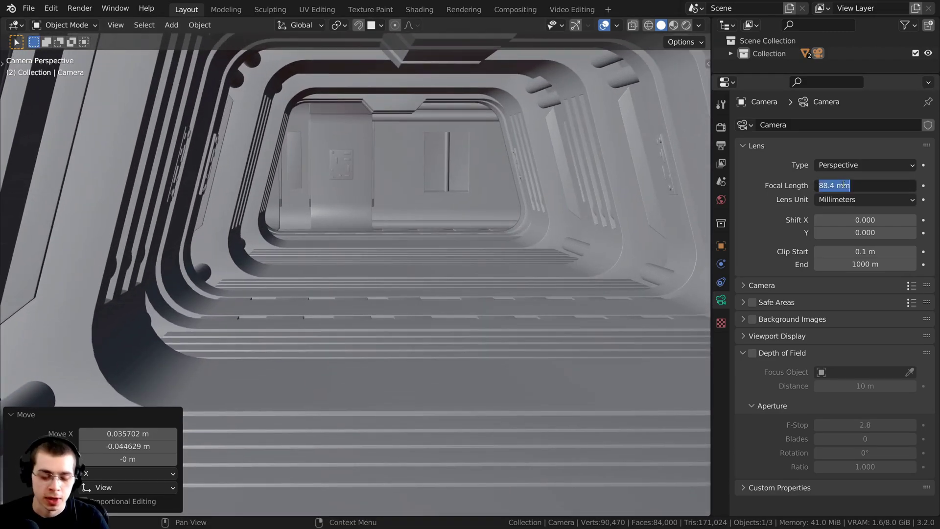
type("60")
key("Return")
scroll(508, 237, "down", 3)
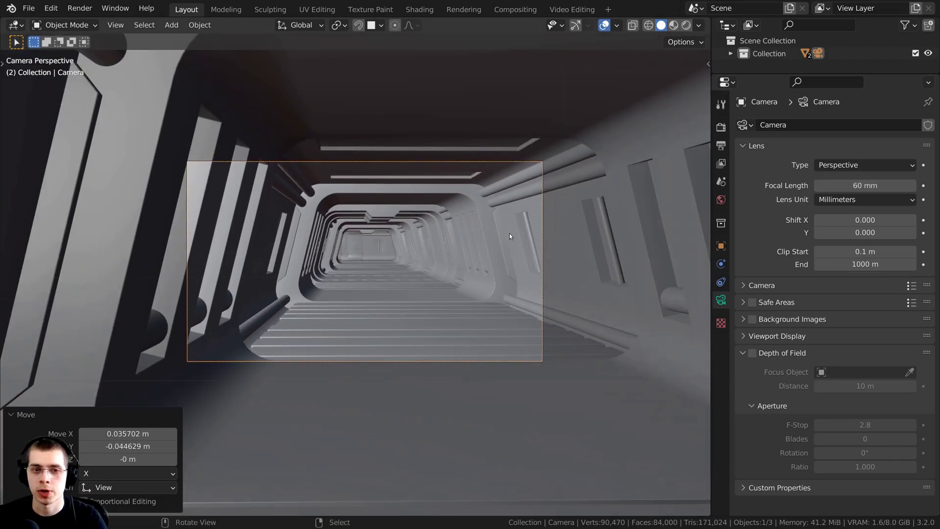
Lower the camera along the global Z axis by about 0.48 m.
scroll(315, 85, "up", 2)
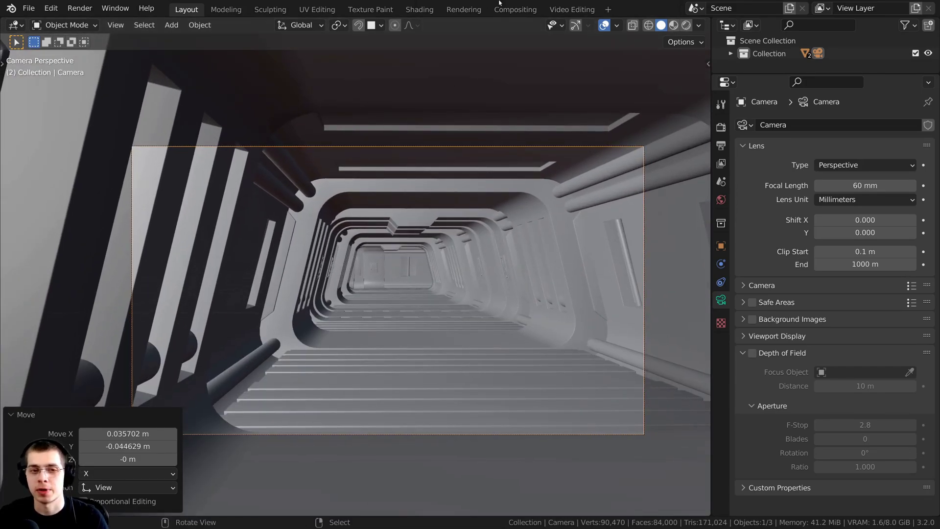
key("g")
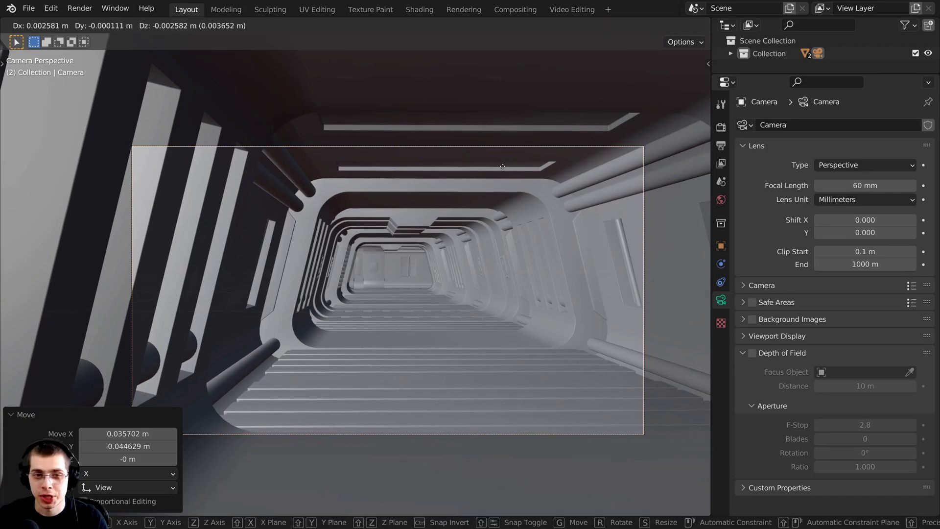
key("z")
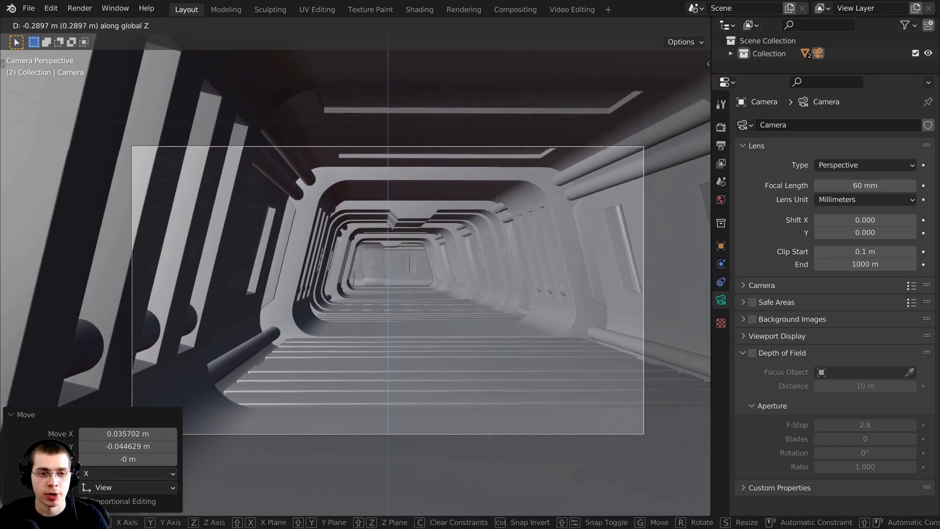
left_click(492, 236)
scroll(492, 236, "down", 3)
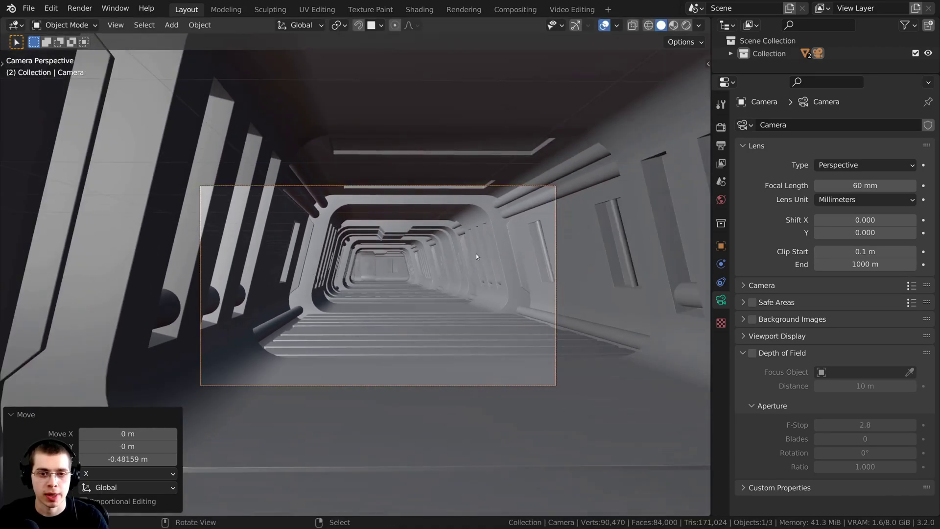
Rotate the camera freely by about 0.5° and -2.9° to re-aim it down the corridor.
scroll(475, 250, "up", 2)
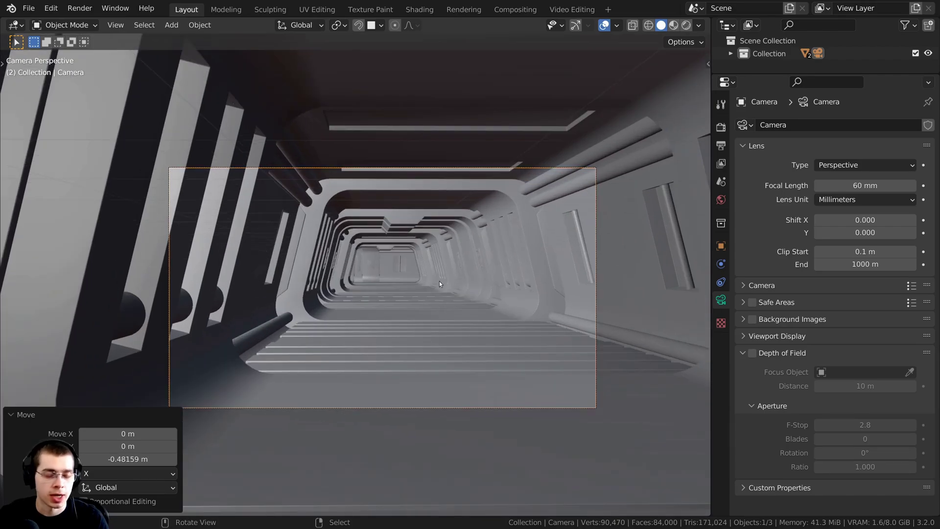
key("r")
key("r")
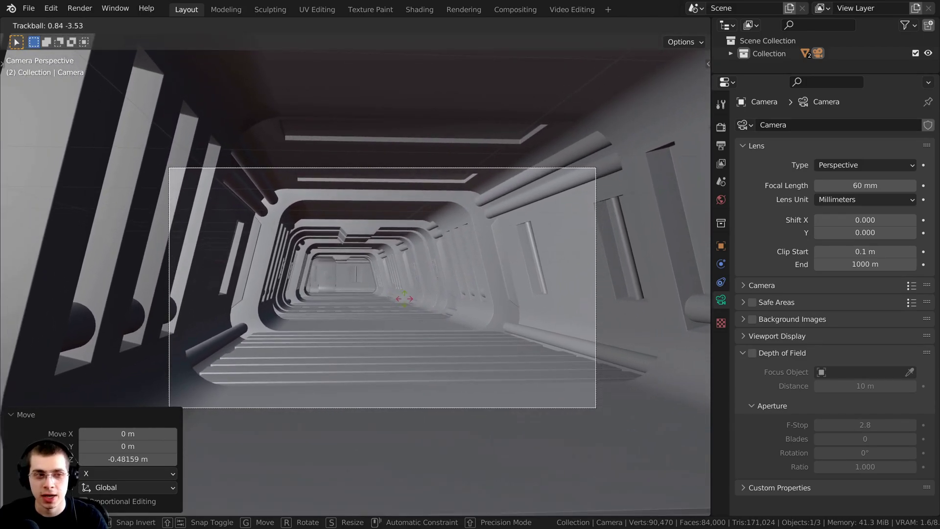
left_click(410, 297)
scroll(391, 264, "down", 3)
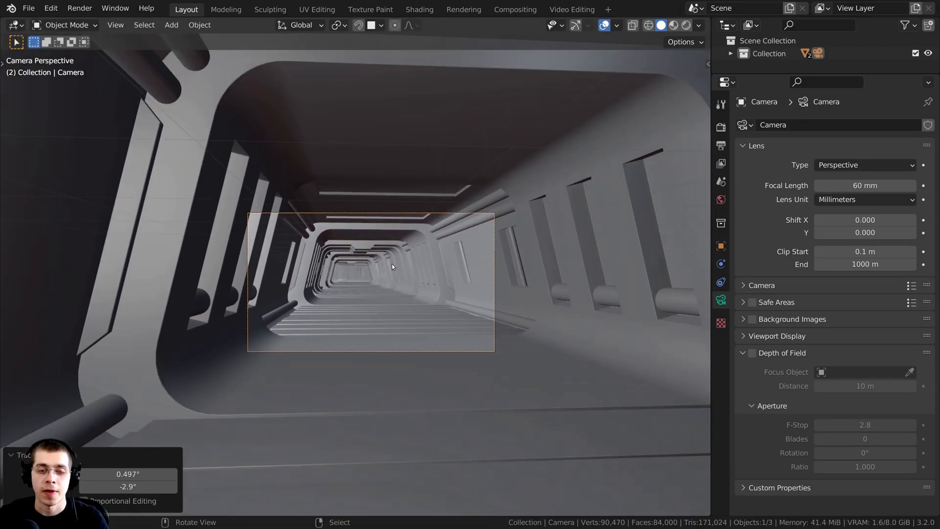
scroll(422, 326, "up", 1)
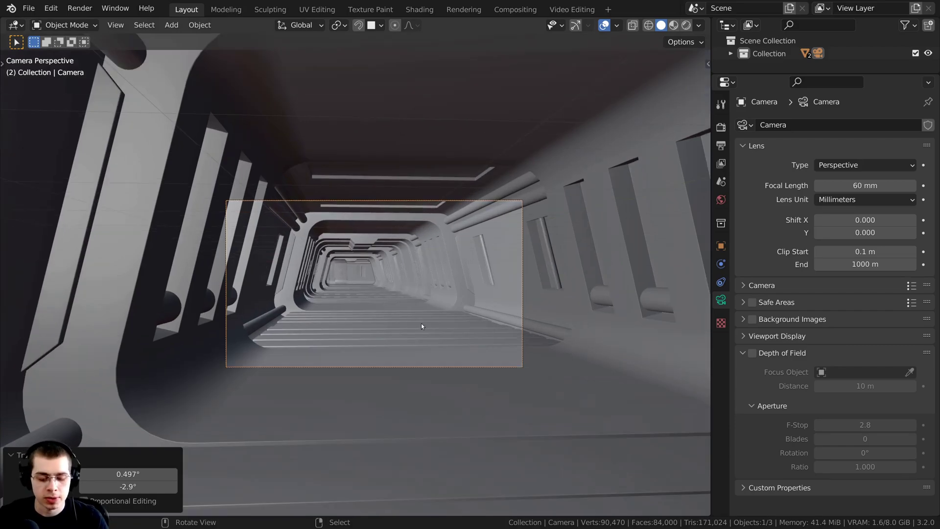
Pull the camera back along its local Z axis by about 2.12 m and bring it forward again by about 0.28 m.
key("g")
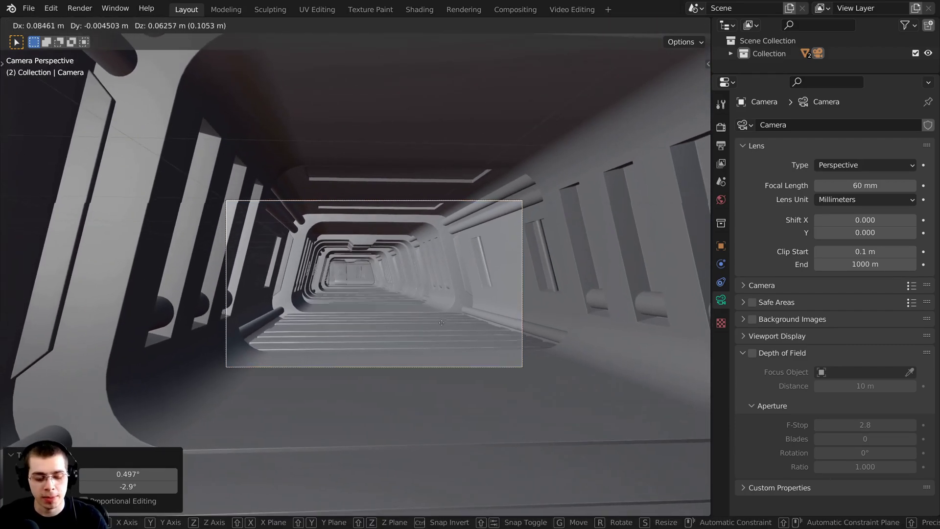
key("z")
key("z")
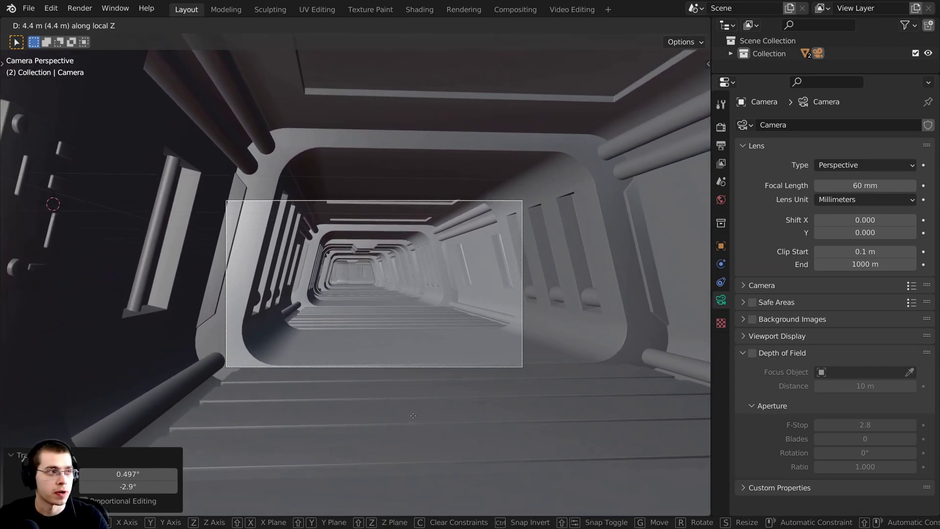
left_click(422, 387)
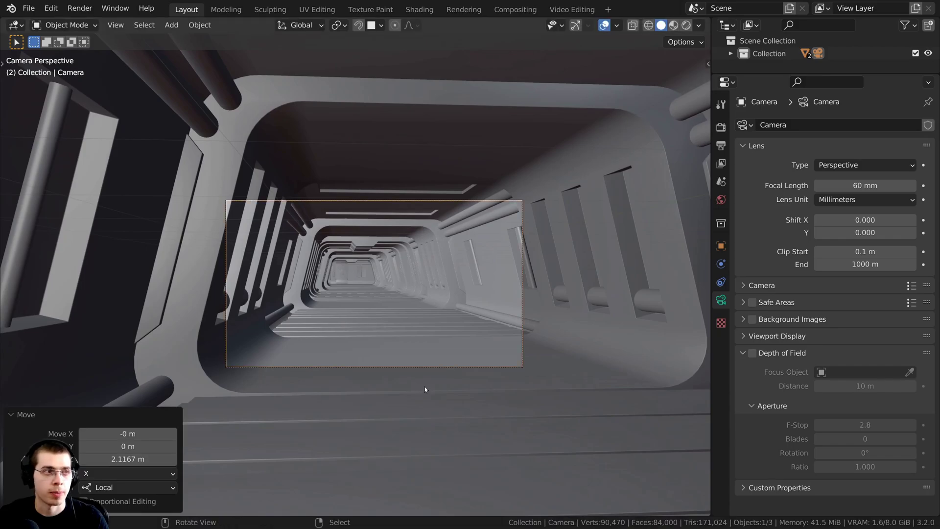
scroll(450, 372, "up", 2)
key("g")
key("z")
key("z")
left_click(488, 312)
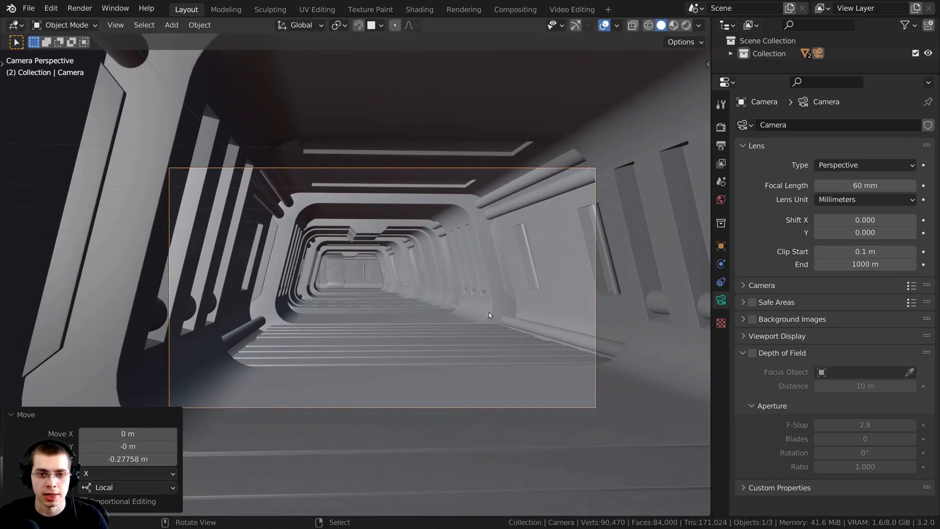
Fine-tune the camera's framing with slight free rotations and small view-plane shifts, including one of about -0.10 m horizontally and -0.03 m vertically.
key("g")
left_click(465, 310)
key("g")
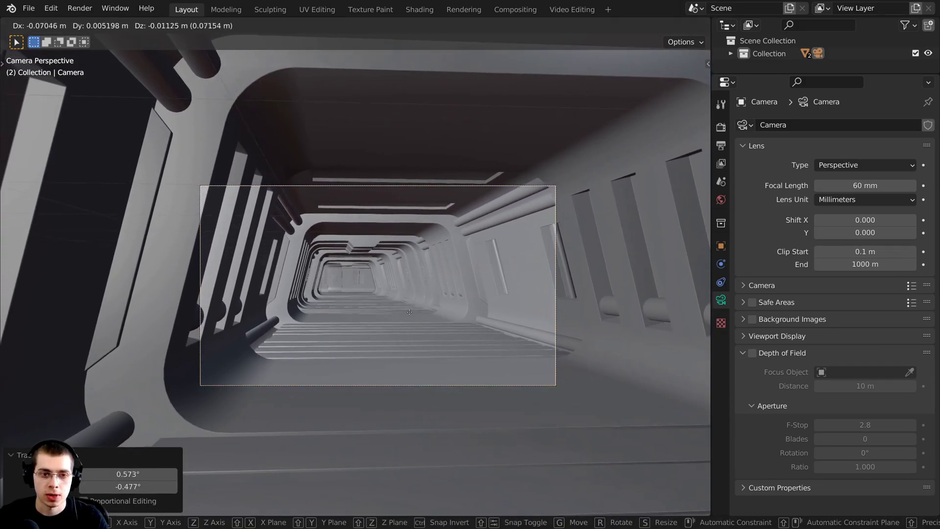
left_click(394, 294)
key("r")
key("r")
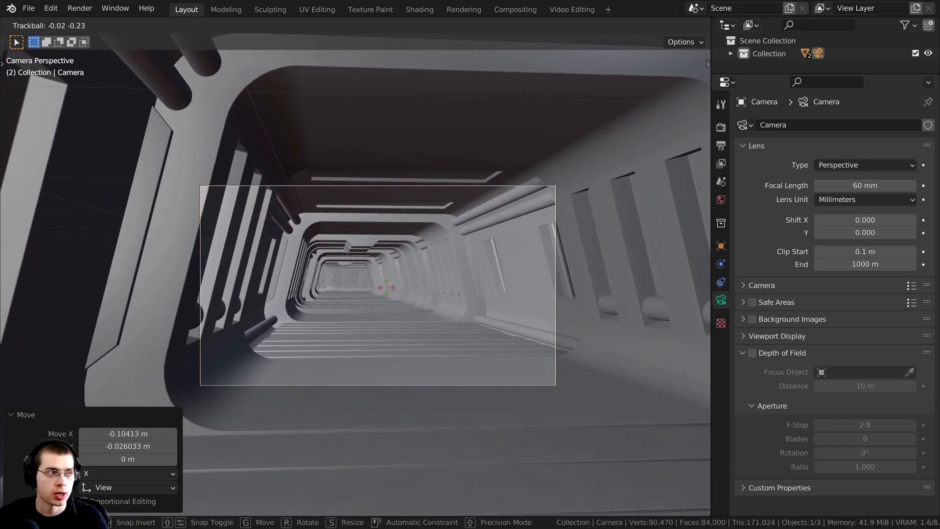
left_click(386, 293)
Deselect the camera, examine the framed shot of the corridor, and inspect the walls and control panel outside the camera view.
scroll(386, 293, "up", 2)
key("alt+a")
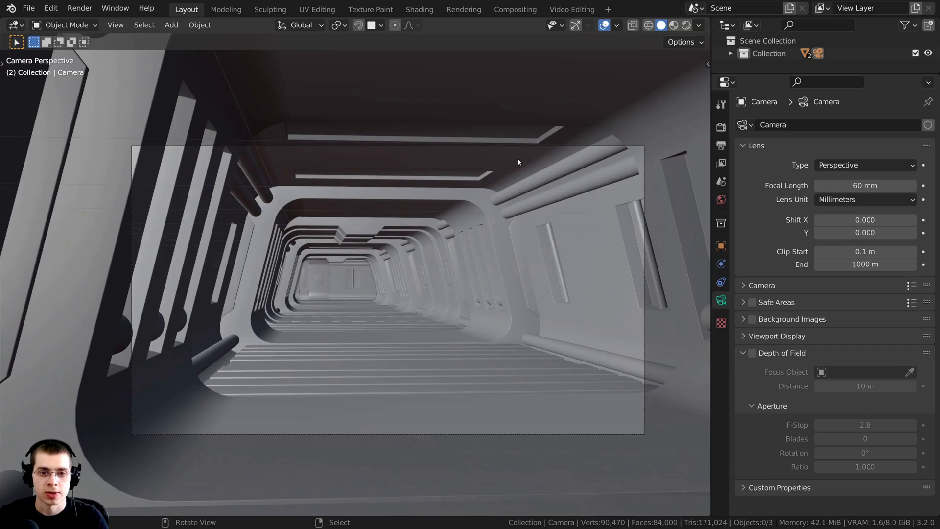
scroll(462, 337, "up", 1)
middle_click_drag(455, 340, 450, 320, "shift")
middle_click_drag(420, 283, 420, 290, "shift")
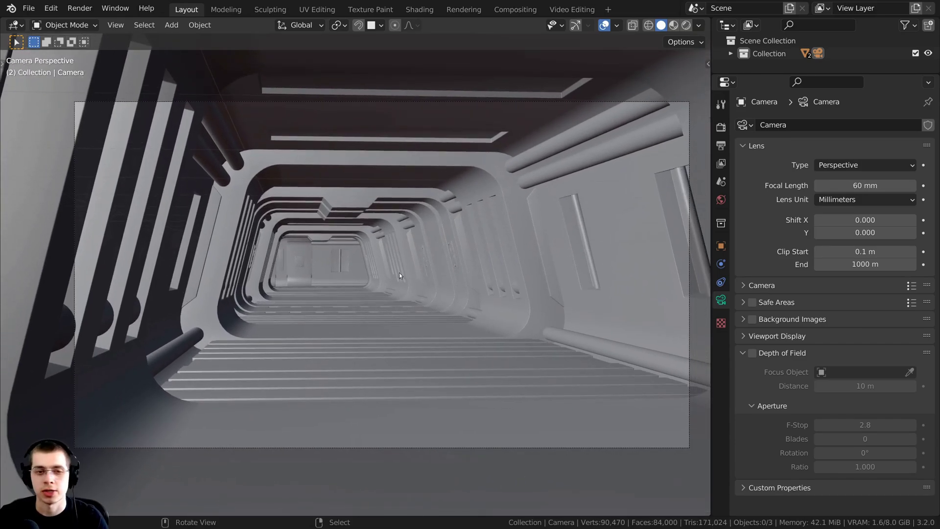
scroll(357, 263, "down", 2)
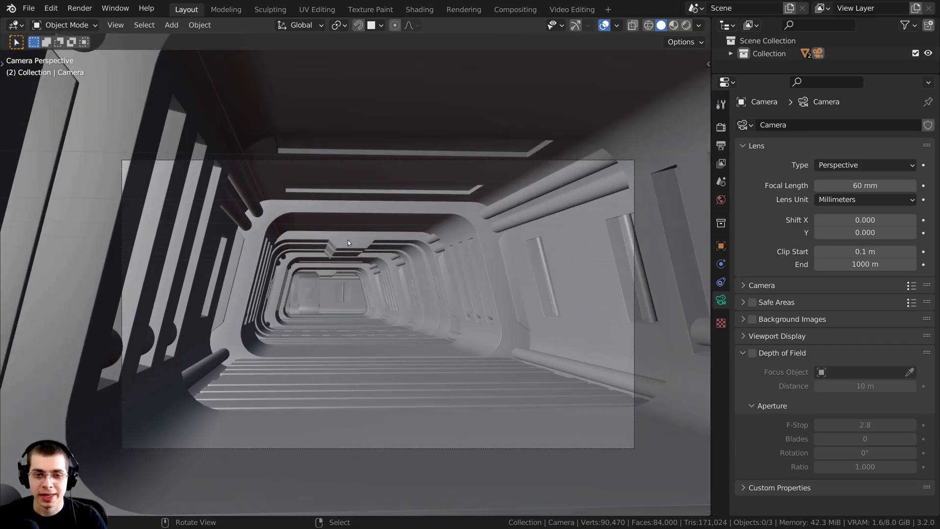
middle_click_drag(347, 239, 426, 282)
scroll(352, 242, "down", 10)
scroll(459, 354, "up", 4)
middle_click_drag(427, 281, 462, 270)
scroll(387, 265, "up", 3)
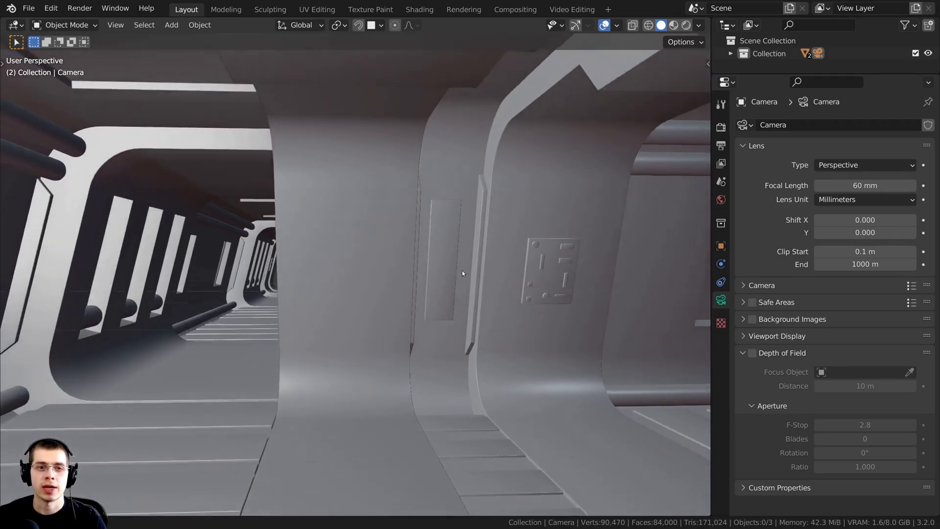
Inspect the ceiling, wall panels and openings where the two corridors cross.
left_click(280, 198)
middle_click_drag(280, 201, 321, 134)
left_click(201, 113)
left_click(218, 179)
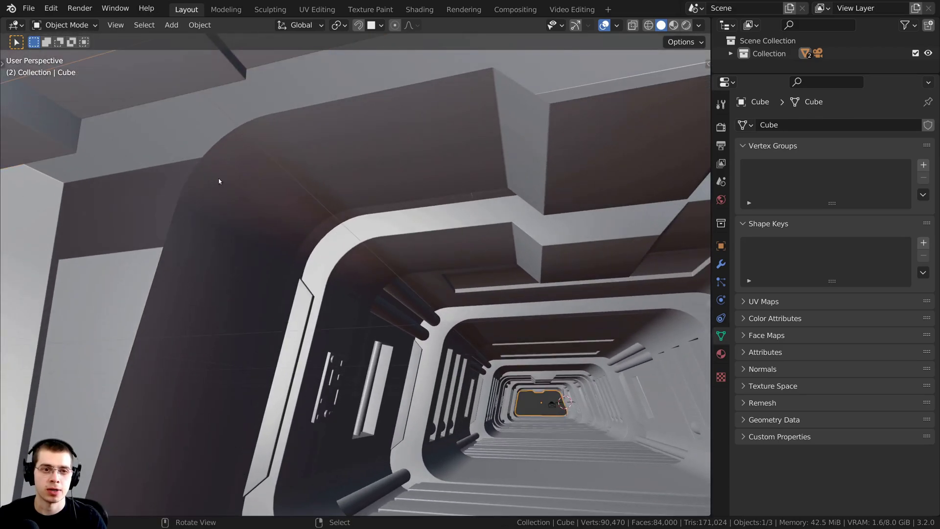
left_click(164, 86)
middle_click_drag(163, 87, 345, 137)
left_click(332, 224)
key("alt+a")
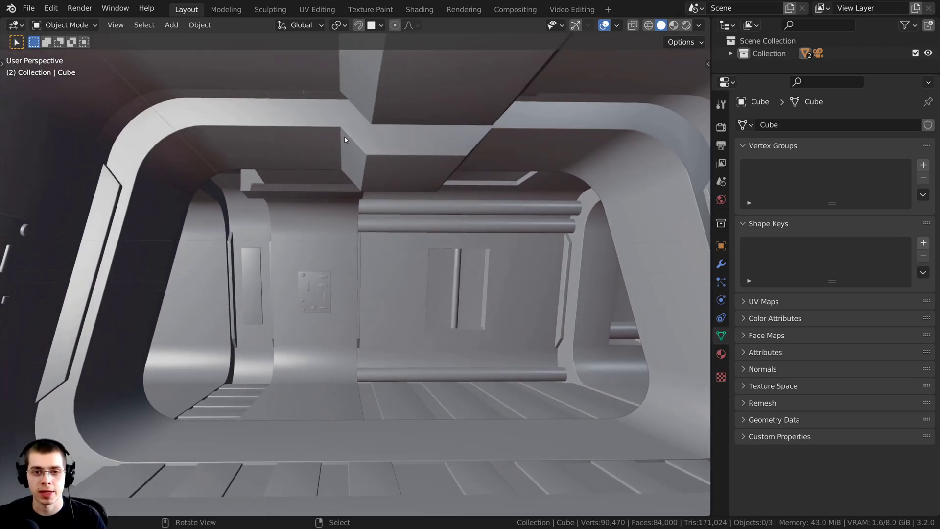
middle_click_drag(472, 257, 451, 256)
scroll(270, 202, "up", 4)
right_click(241, 158)
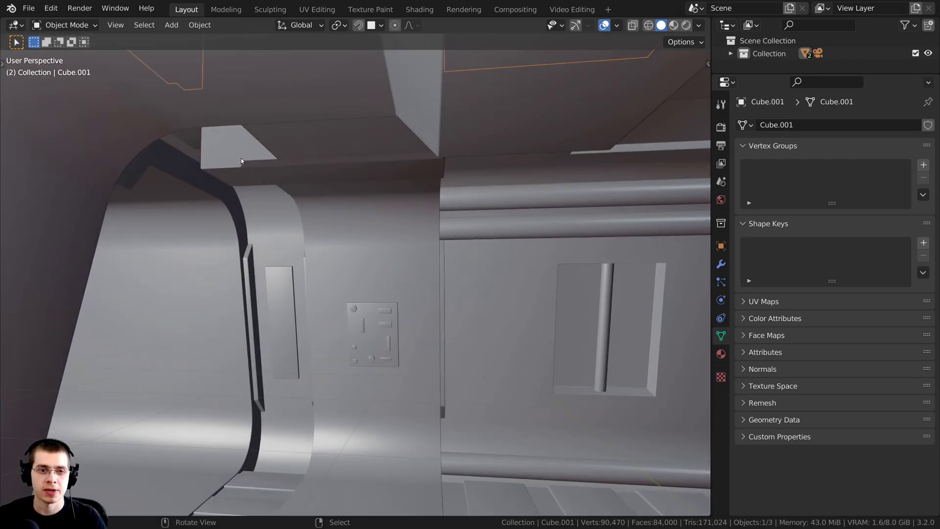
scroll(402, 160, "down", 4)
middle_click_drag(469, 203, 366, 90)
key("alt+a")
scroll(310, 161, "up", 3)
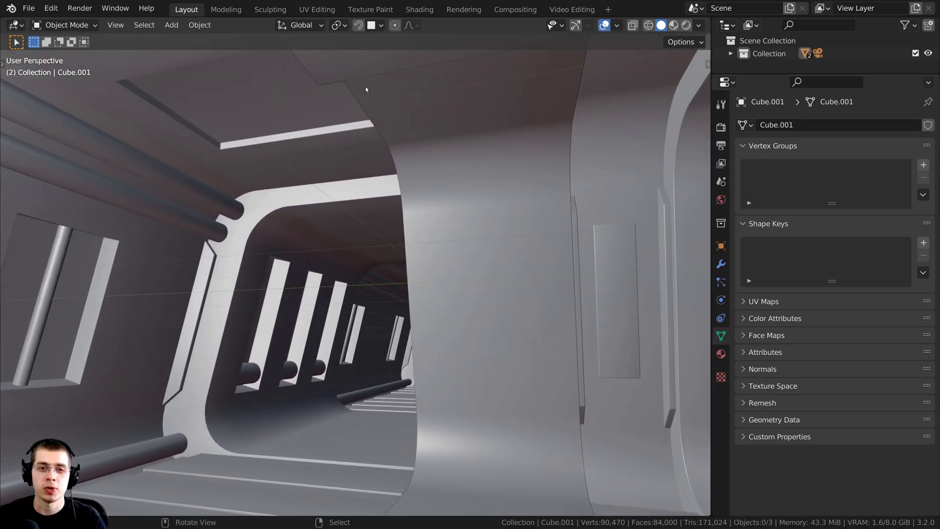
Examine the floor and wall seams at the corridor junction, checking for gaps between the two meshes.
middle_click_drag(410, 302, 332, 389)
left_click(286, 338)
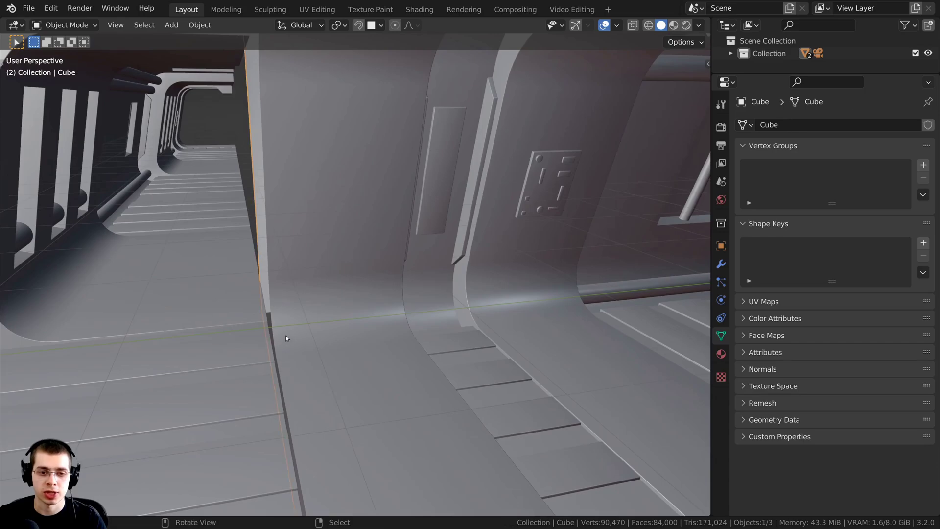
right_click(230, 352)
scroll(288, 319, "down", 1)
right_click(299, 310)
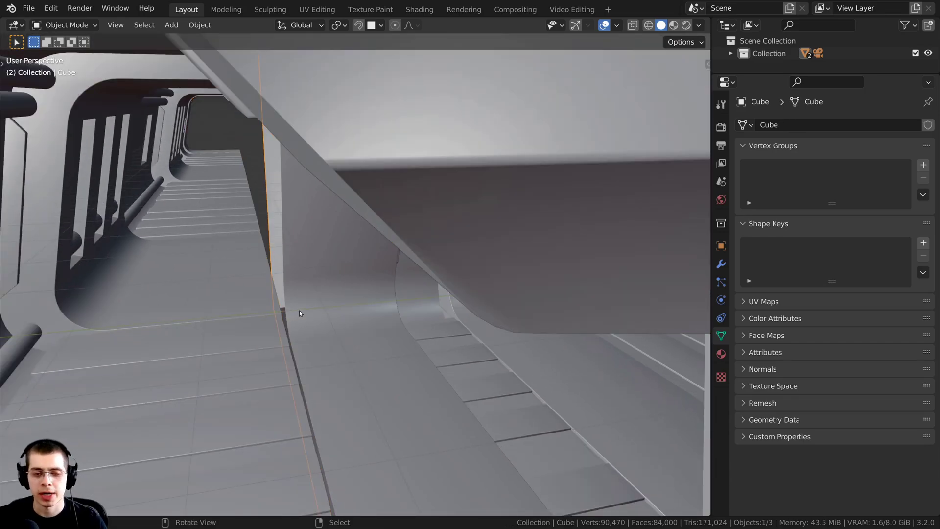
middle_click_drag(292, 300, 109, 236)
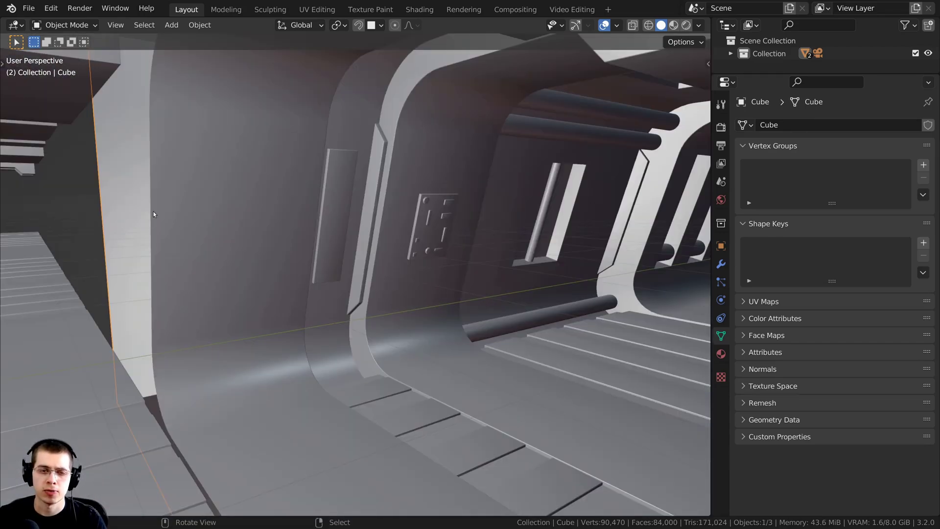
right_click(117, 401)
right_click(193, 386)
right_click(107, 425)
middle_click_drag(188, 289, 279, 264, "shift")
mouse_move(278, 264)
middle_mouse_down("shift")
mouse_move(135, 319)
mouse_move(327, 309)
mouse_move(345, 297)
mouse_move(346, 285)
mouse_move(249, 184)
mouse_move(267, 274)
middle_mouse_up("shift")
scroll(336, 293, "up", 1)
right_click(345, 295)
right_click(351, 293)
right_click(351, 293)
middle_click_drag(267, 274, 383, 397)
middle_click_drag(245, 237, 348, 288)
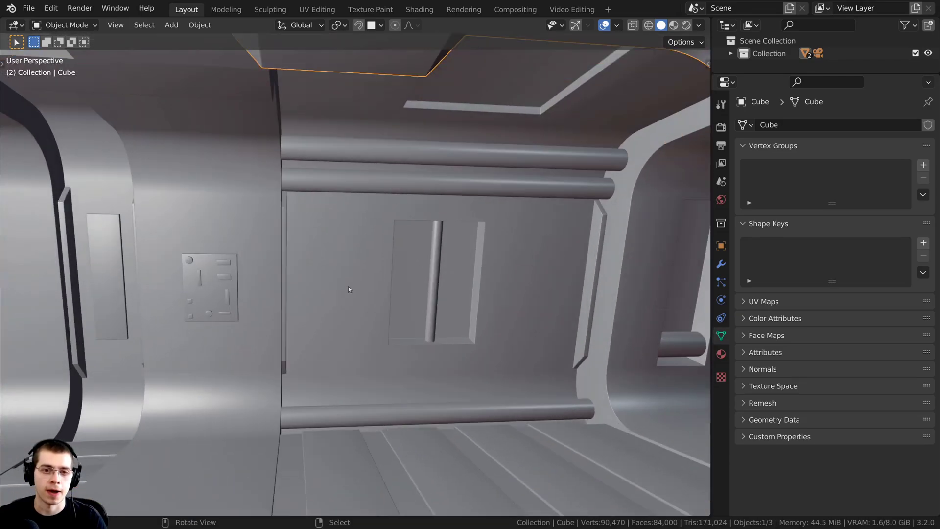
scroll(363, 278, "down", 2)
Select the crossing duplicate corridor and hide it to expose the main corridor's open end.
left_click(297, 243)
middle_click_drag(298, 243, 333, 283)
middle_click_drag(276, 287, 359, 322)
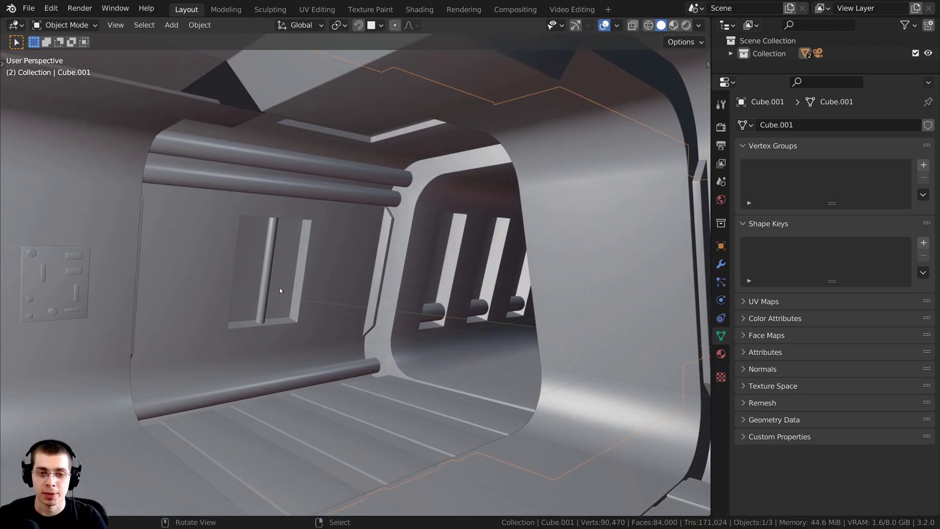
key("h")
middle_click_drag(283, 292, 340, 185)
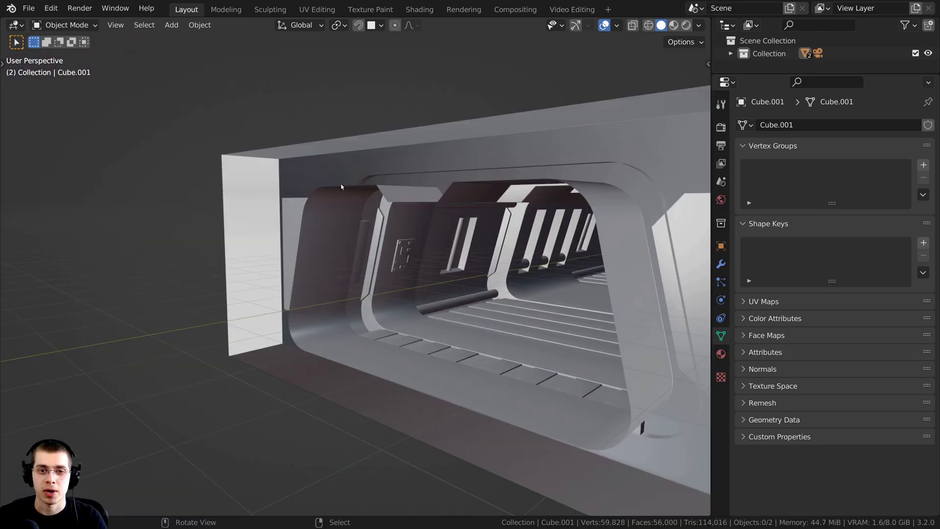
Open the main corridor's mesh in Edit Mode with vertex selection.
left_click(341, 184)
middle_click_drag(350, 233, 389, 307)
key("Tab")
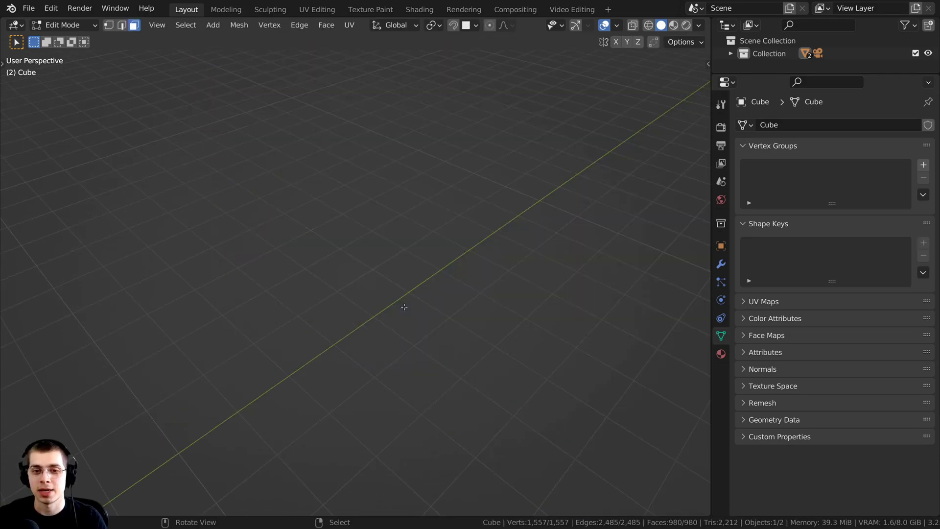
scroll(404, 307, "down", 8)
middle_click_drag(403, 308, 406, 205)
scroll(448, 213, "up", 3)
middle_click_drag(490, 313, 308, 290)
scroll(380, 292, "up", 2)
scroll(307, 290, "up", 4)
middle_click_drag(548, 269, 383, 155)
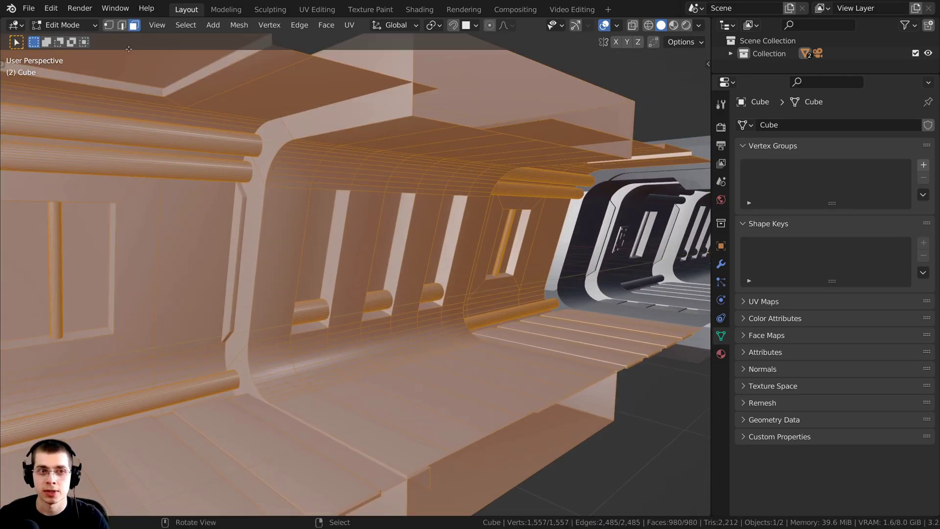
left_click(108, 26)
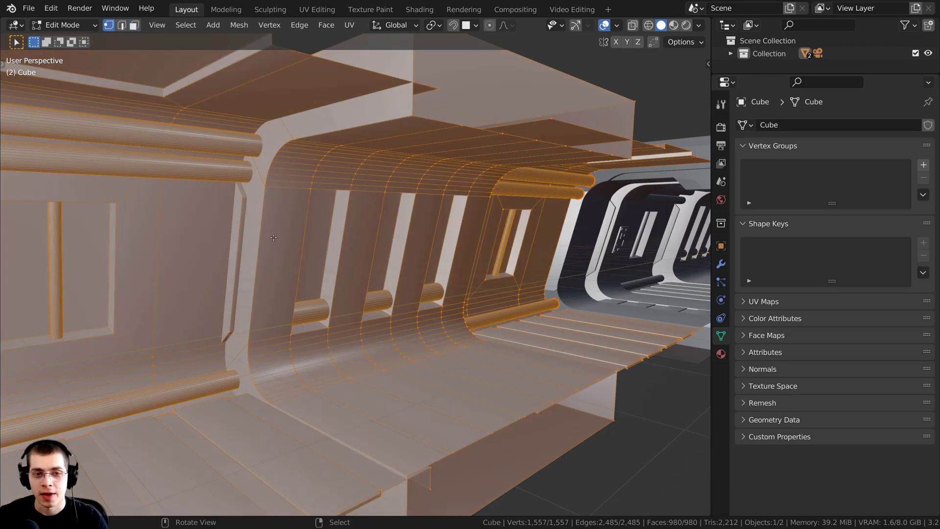
Select the rounded edge profile of the recessed wall section, including its ceiling and floor edges up to the mirror centre.
left_click(262, 213, "alt")
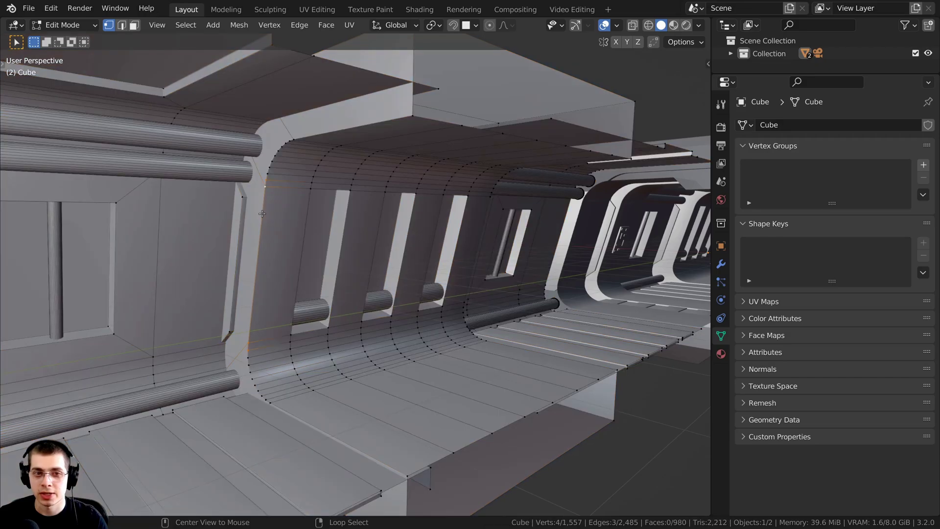
middle_click_drag(303, 134, 305, 190)
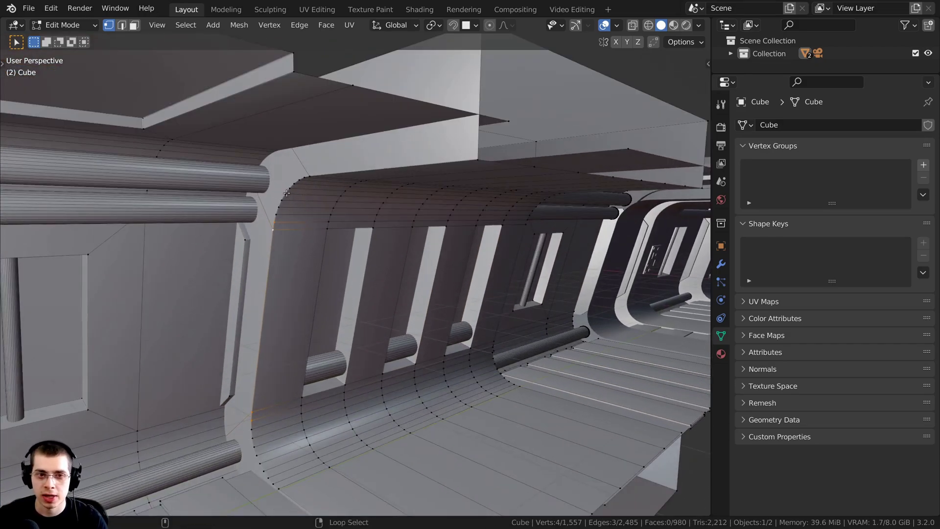
left_click(287, 190, "alt+shift")
middle_click_drag(287, 191, 305, 369)
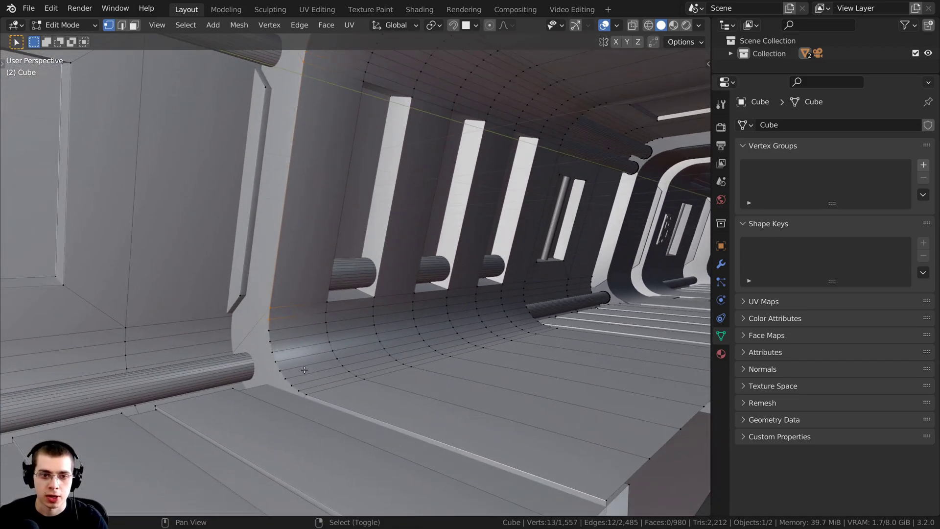
left_click(269, 349, "alt+shift")
scroll(343, 367, "down", 3)
middle_click_drag(460, 379, 465, 399)
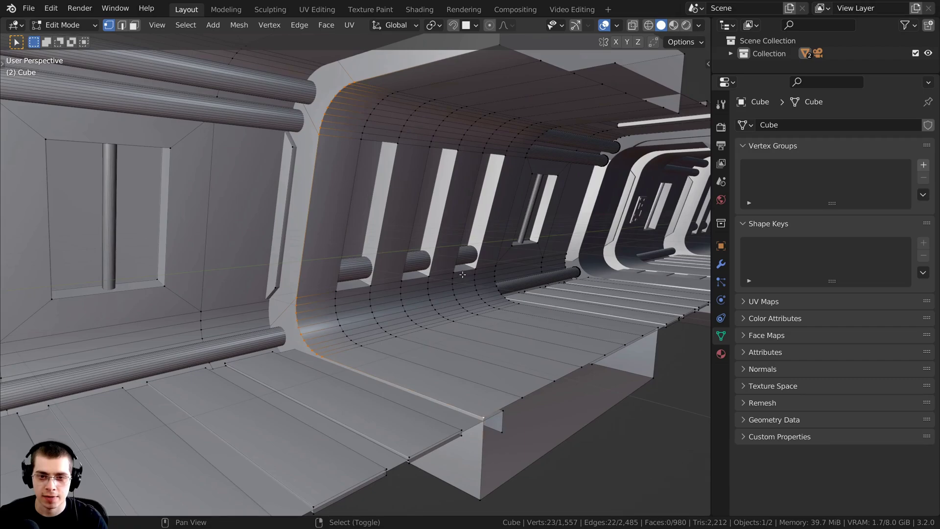
middle_click_drag(462, 275, 459, 203)
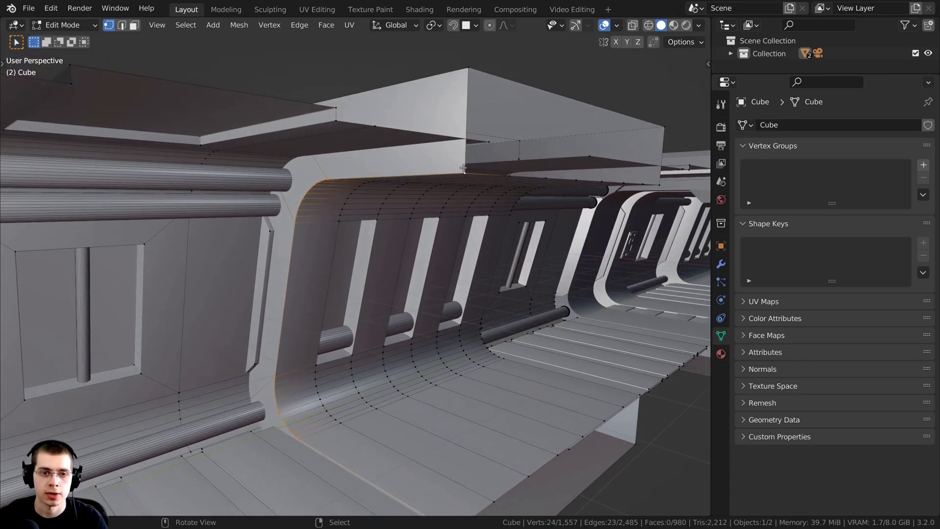
Duplicate the selected edge profile and move the copy -12.507 m along the Y axis, beyond the corridor's end.
middle_click_drag(463, 168, 351, 282)
middle_click_drag(272, 302, 436, 215)
key("shift+d")
key("y")
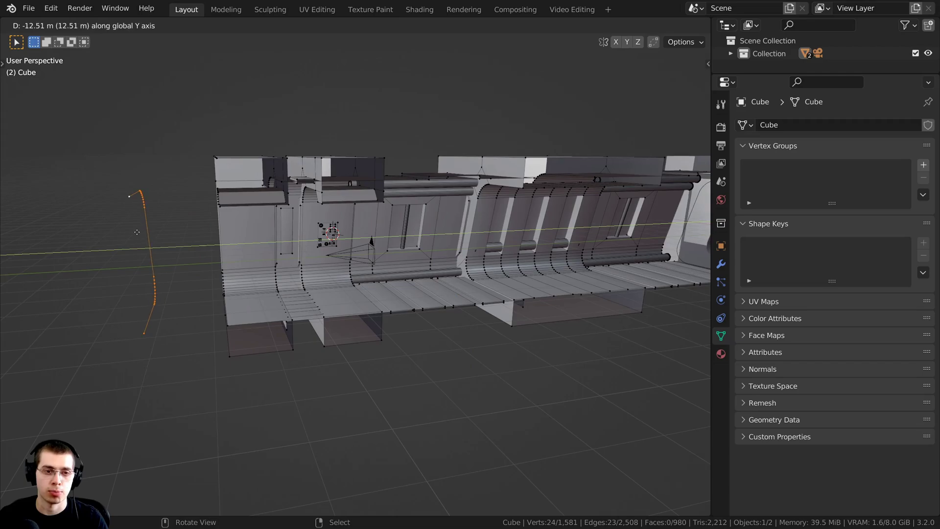
left_click(137, 231)
scroll(114, 213, "up", 2)
middle_click_drag(124, 218, 224, 230)
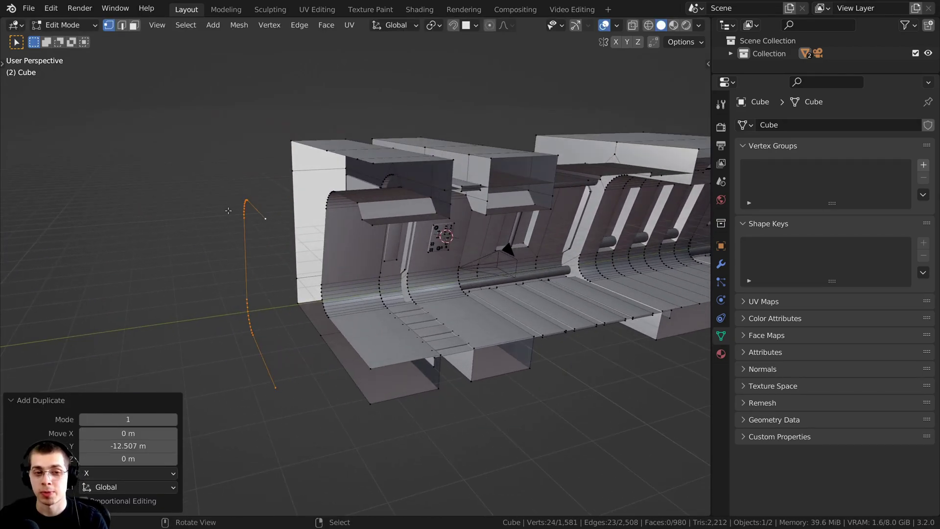
Separate the duplicated profile into its own object and return to Object Mode.
key("p")
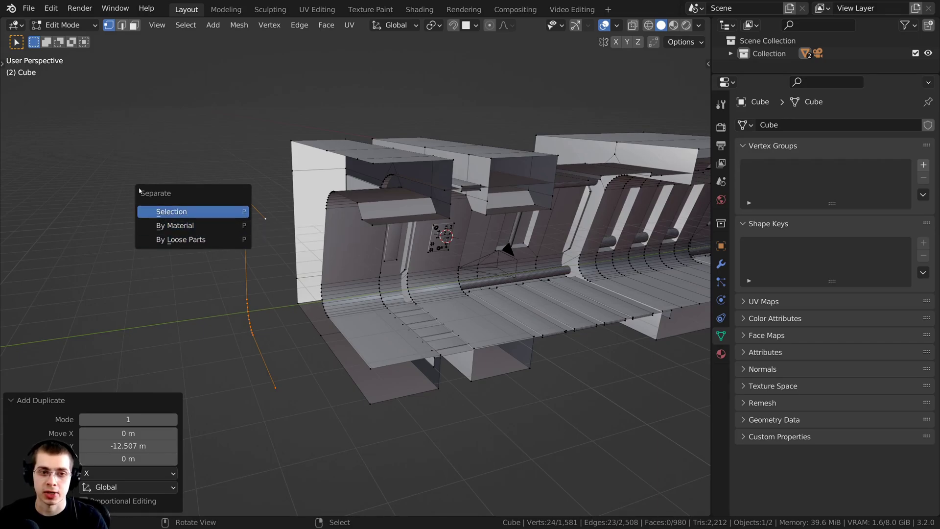
left_click(194, 213)
scroll(281, 254, "down", 2)
middle_click_drag(282, 255, 290, 263)
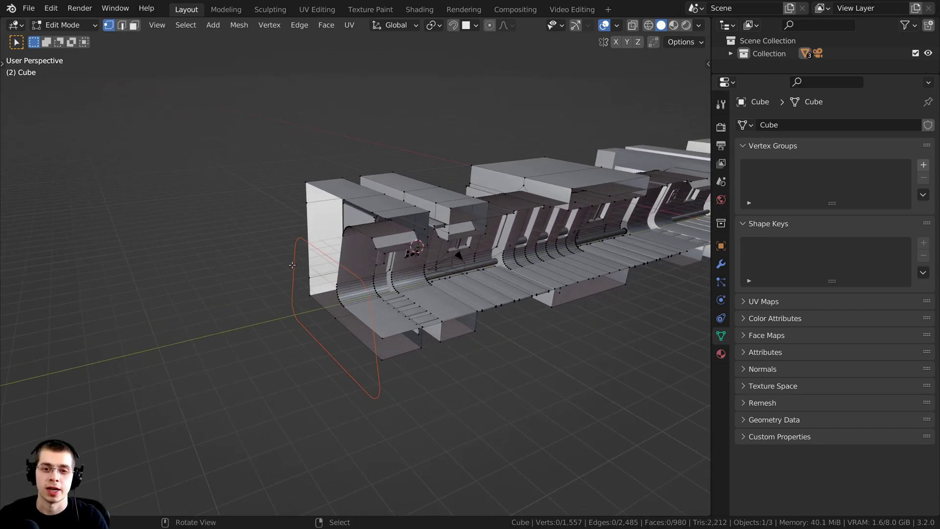
key("Tab")
scroll(315, 391, "up", 3)
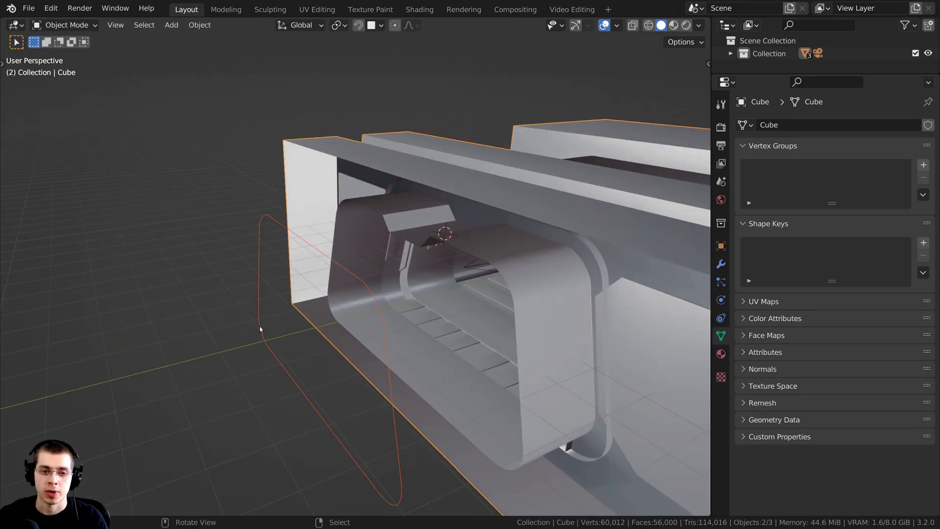
Select the separated profile object and remove its Array modifier.
left_click(260, 326)
scroll(371, 317, "down", 2)
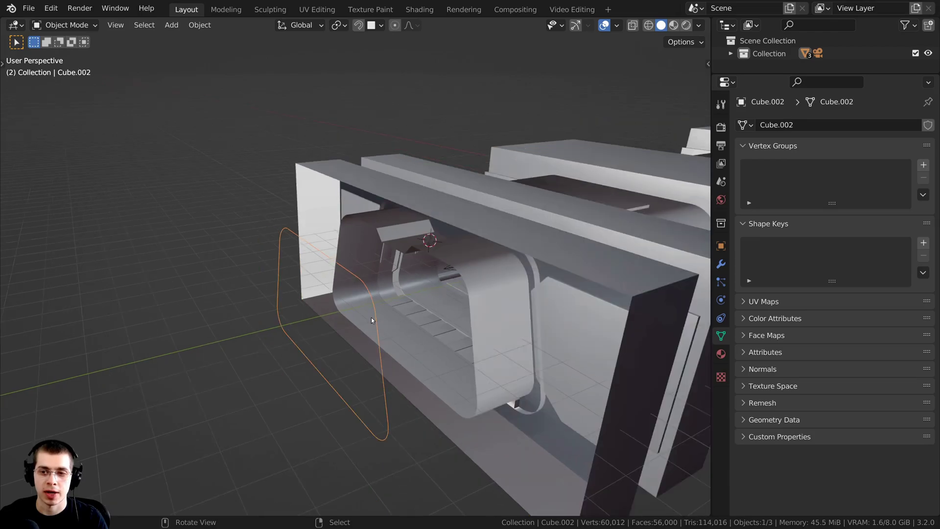
left_click(723, 265)
scroll(490, 291, "down", 1)
middle_click_drag(431, 298, 465, 293)
scroll(846, 311, "down", 2)
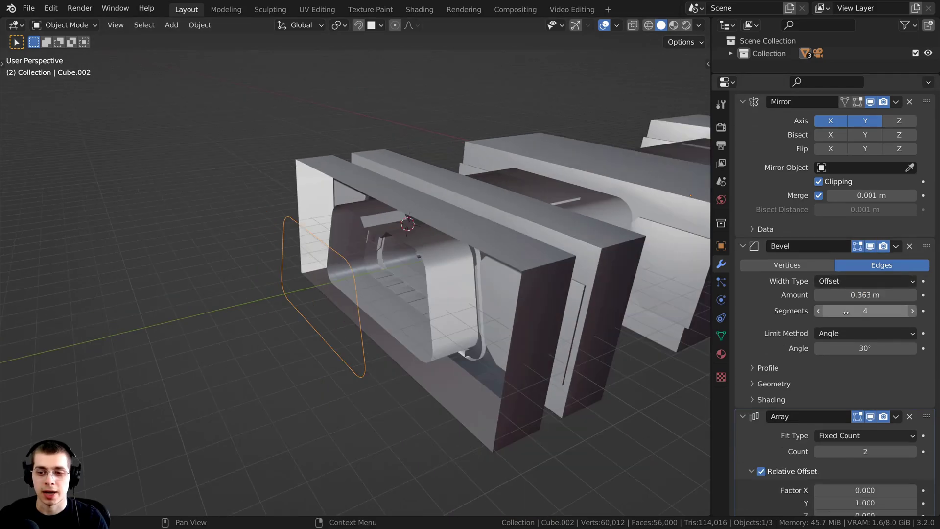
scroll(845, 313, "down", 1)
scroll(834, 447, "down", 5)
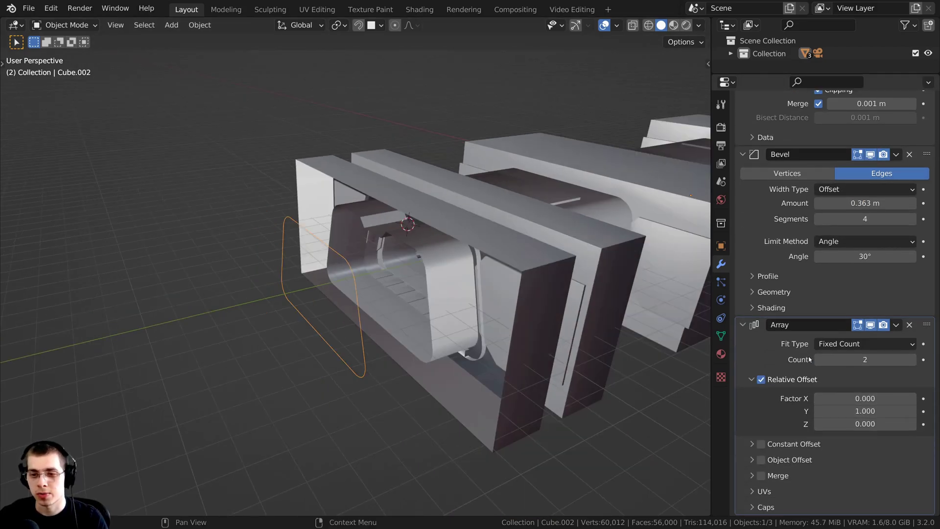
left_click(909, 325)
middle_click_drag(255, 319, 266, 264)
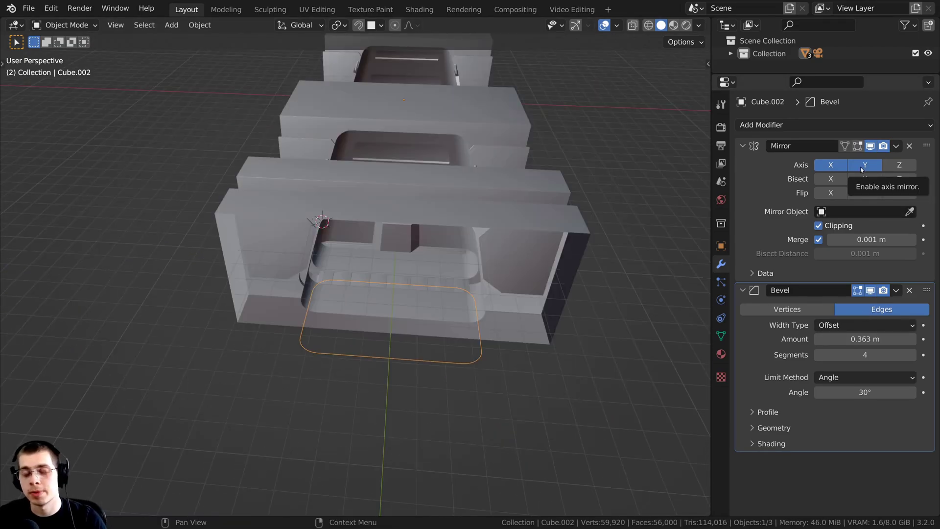
middle_click_drag(455, 230, 568, 290)
scroll(568, 291, "down", 2)
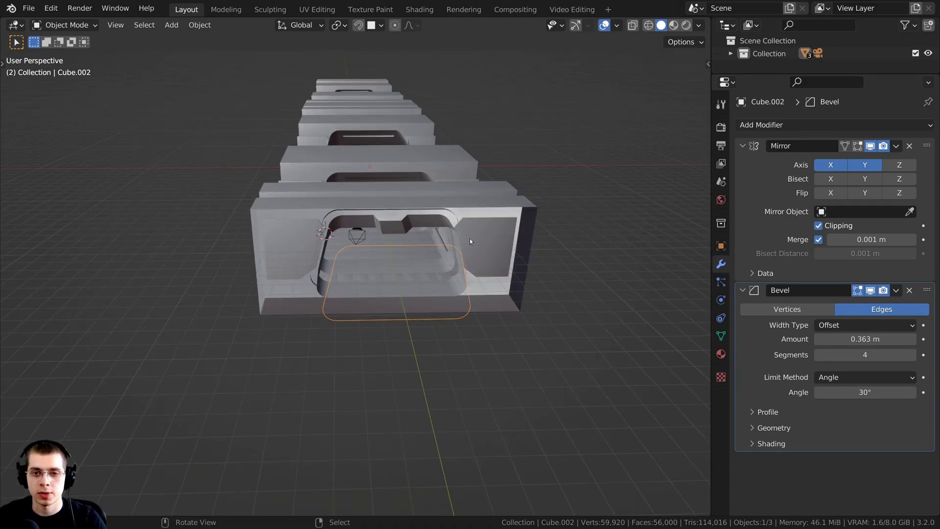
scroll(469, 241, "up", 2)
key("g")
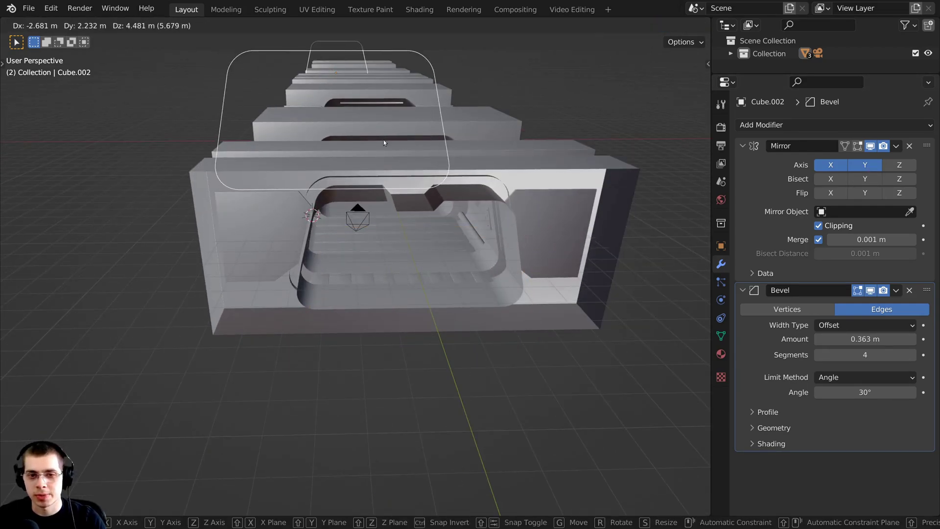
key("Escape")
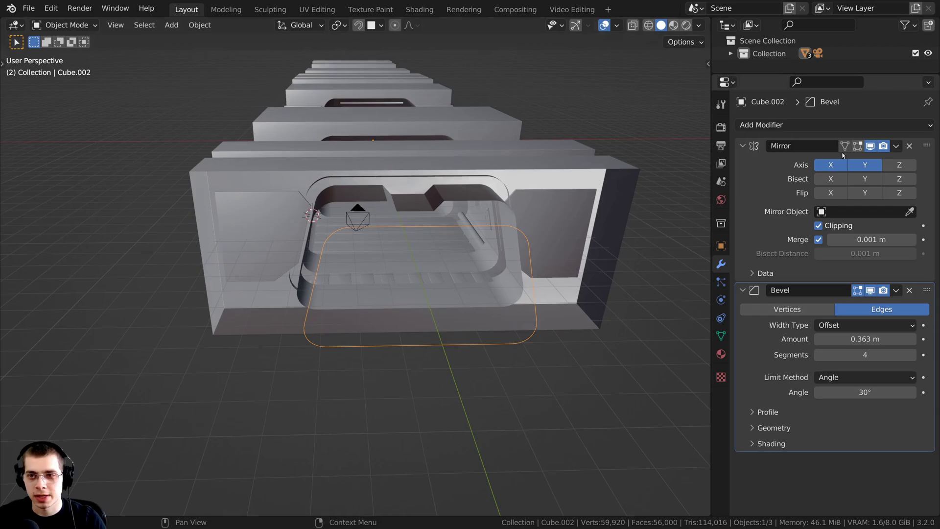
Turn off the Y axis in the profile's Mirror modifier so it mirrors only along X.
left_click(871, 168)
middle_click_drag(346, 337, 321, 225)
middle_click_drag(297, 187, 388, 211, "shift")
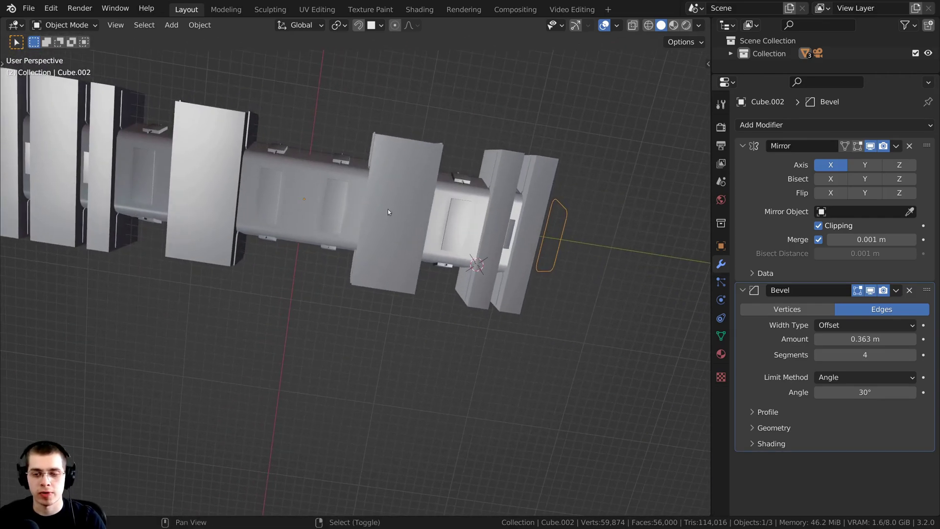
Select all the profile's vertices in Edit Mode and display the Mirror modifier while editing.
key("Tab")
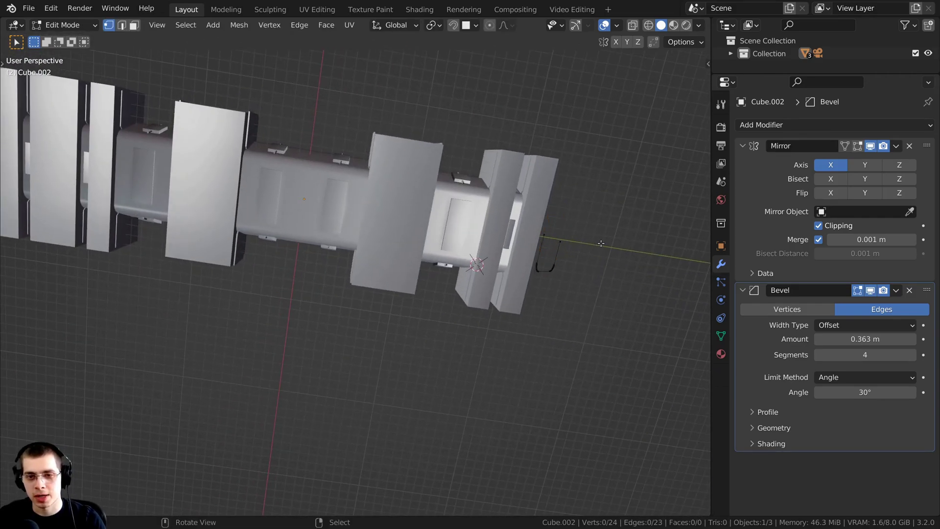
middle_click_drag(600, 243, 582, 210)
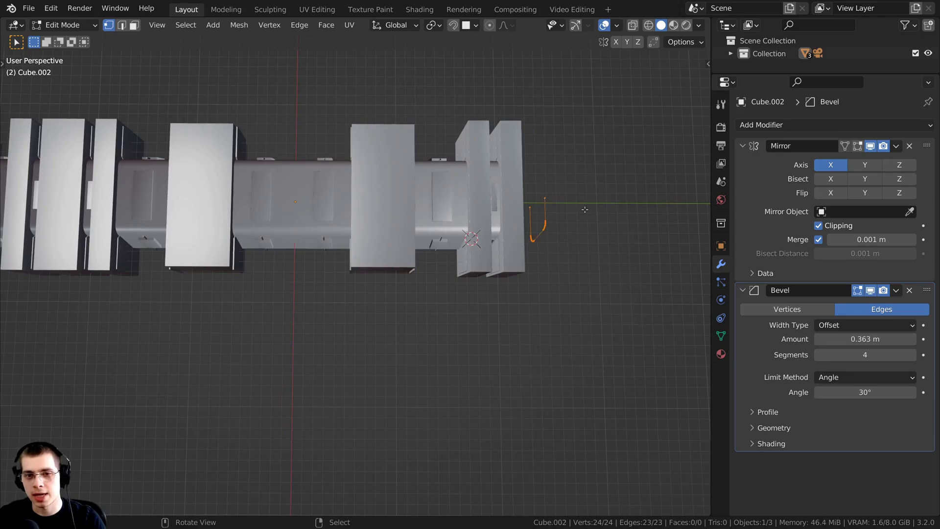
left_click(859, 148)
middle_click_drag(434, 284, 352, 237)
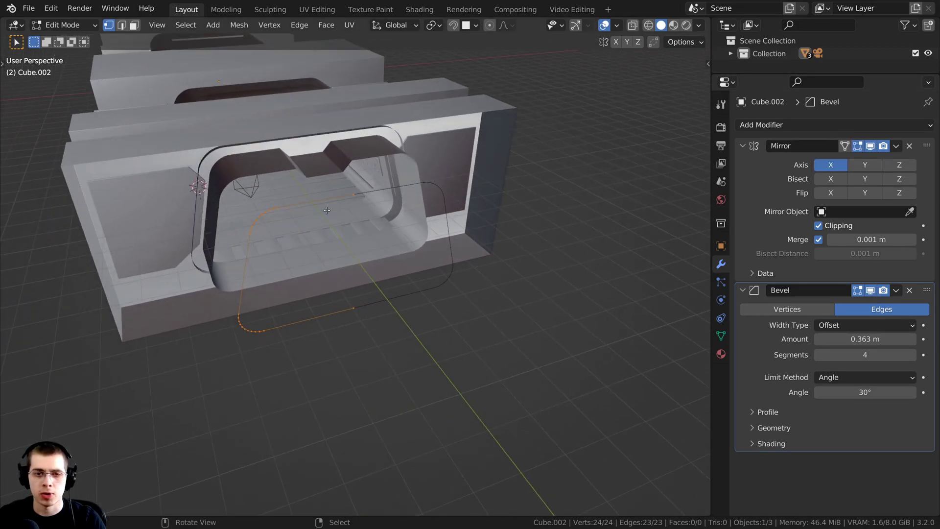
Move the selected profile vertices about 27.4 m along the Y axis, back towards the middle of the corridor.
scroll(338, 324, "down", 5)
middle_click_drag(343, 324, 529, 354)
key("g")
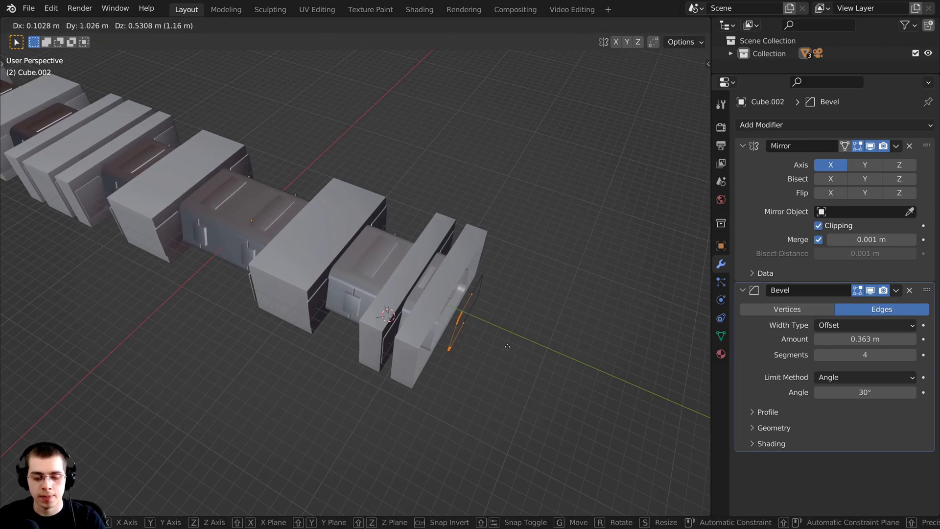
key("y")
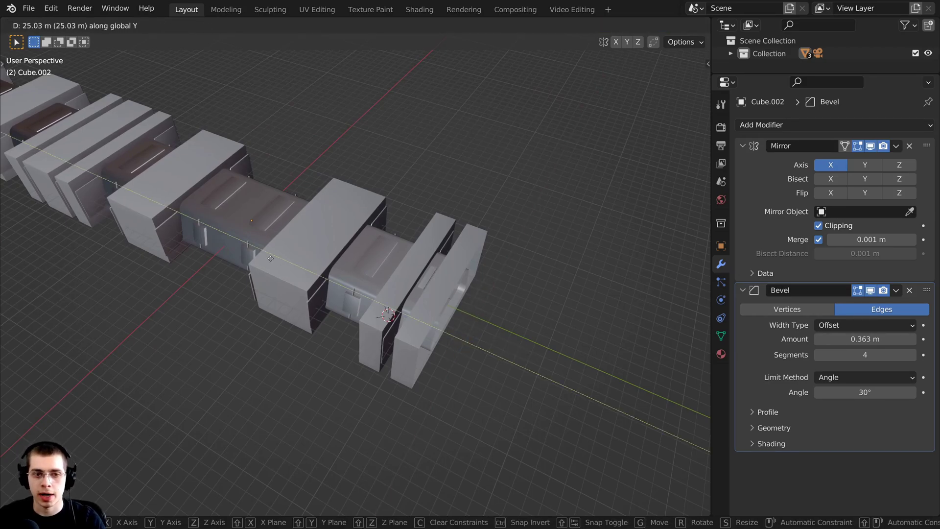
left_click(256, 247)
middle_click_drag(255, 247, 441, 303)
scroll(461, 312, "up", 4)
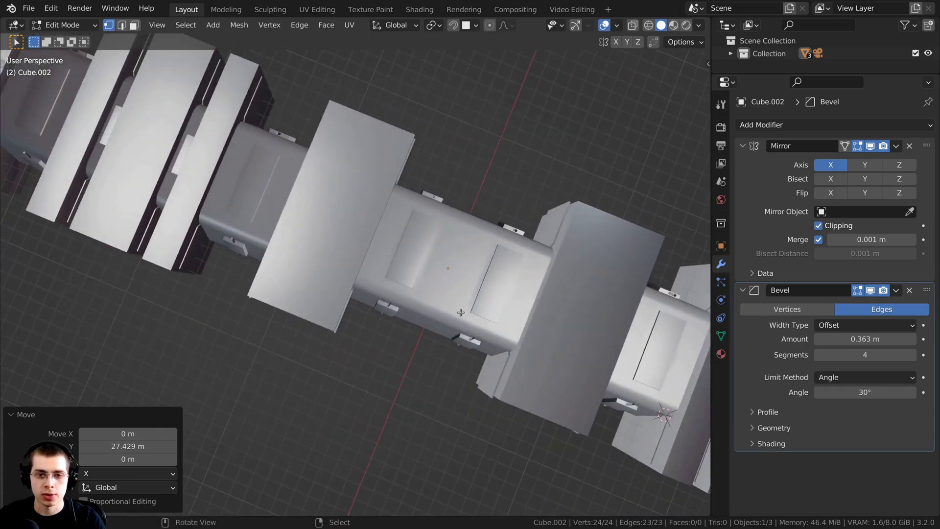
Display the scene in wireframe, reposition the profile along Y near its origin inside the corridor, and return to Object Mode.
key("z")
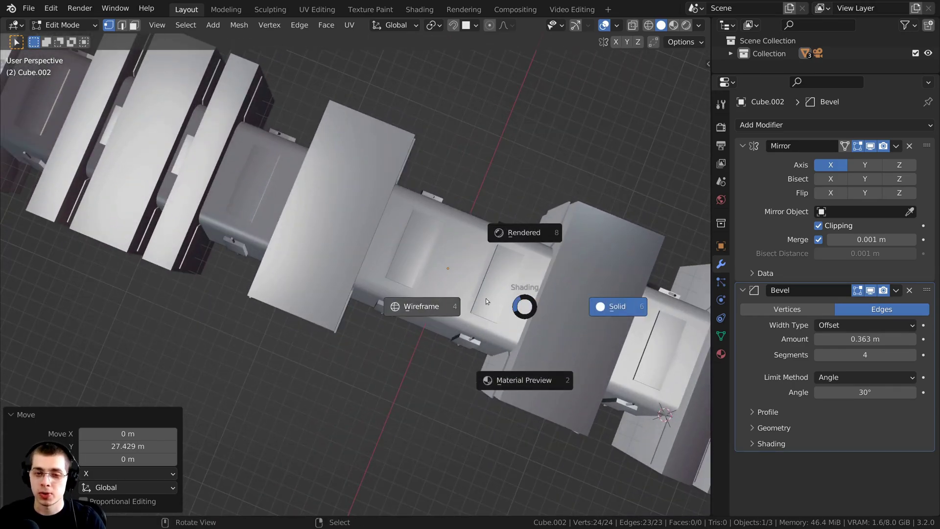
left_click(423, 299)
middle_click_drag(422, 299, 387, 271)
key("g")
key("y")
left_click(457, 303)
key("Tab")
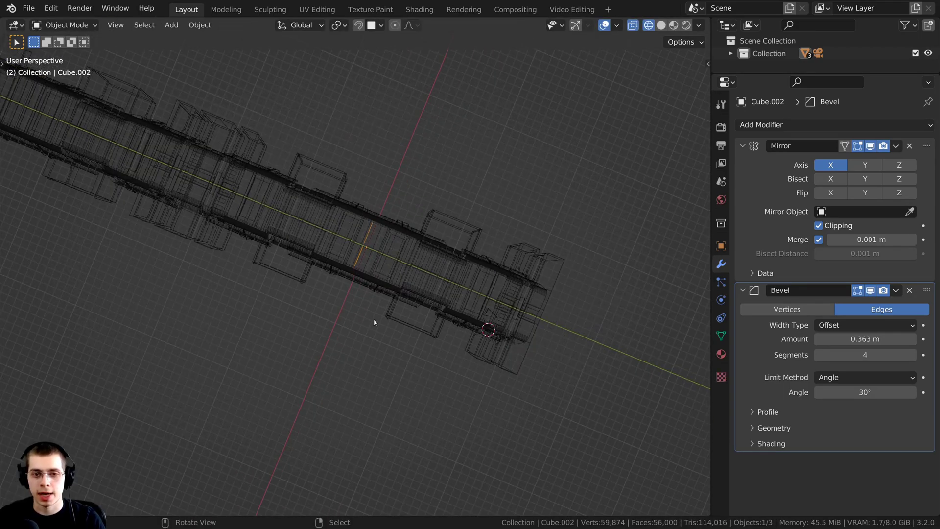
Look at the corridor from the top and reveal the hidden crossing corridor at its far end.
middle_click_drag(387, 297, 390, 292)
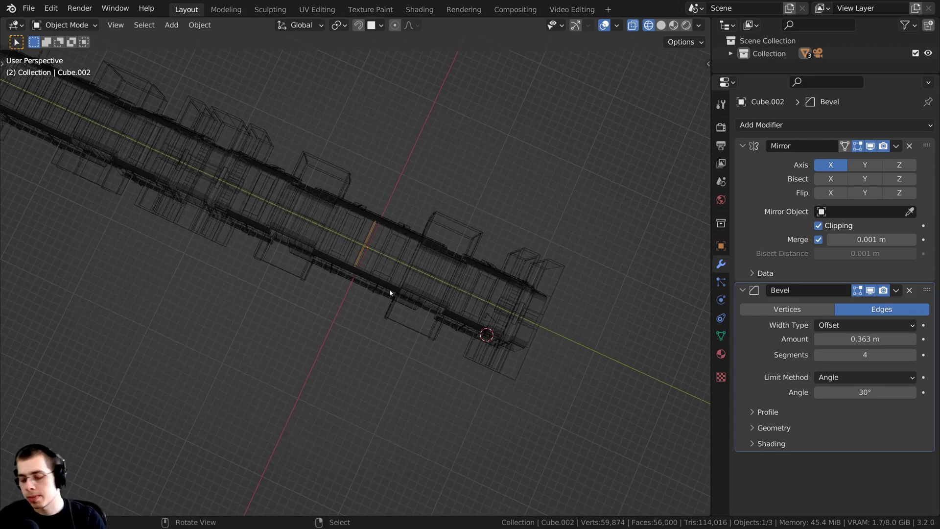
key("KP_7")
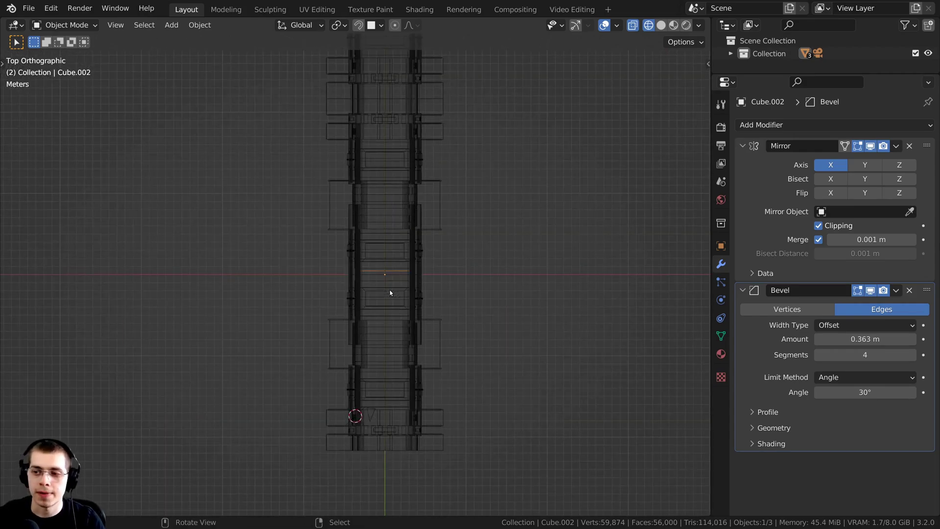
middle_click_drag(387, 123, 384, 237, "shift")
scroll(376, 205, "down", 2)
middle_click_drag(366, 165, 366, 278, "shift")
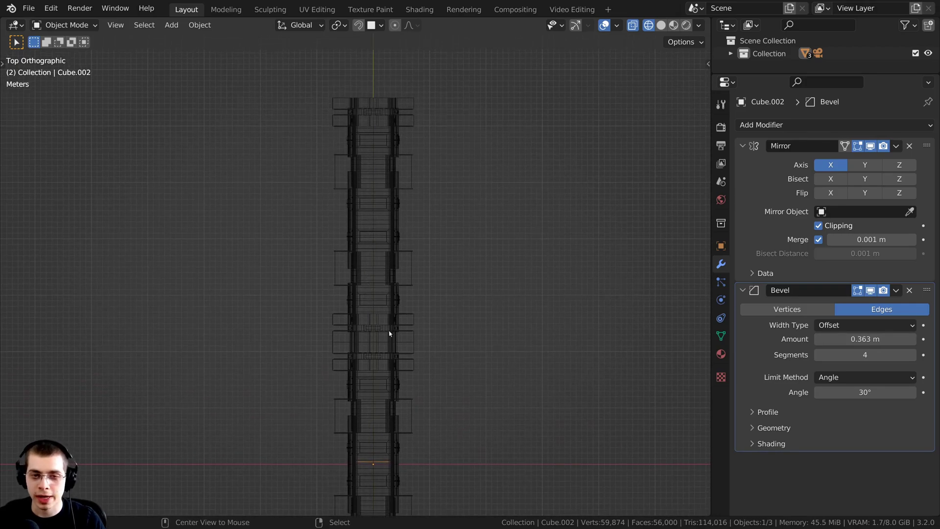
key("alt+h")
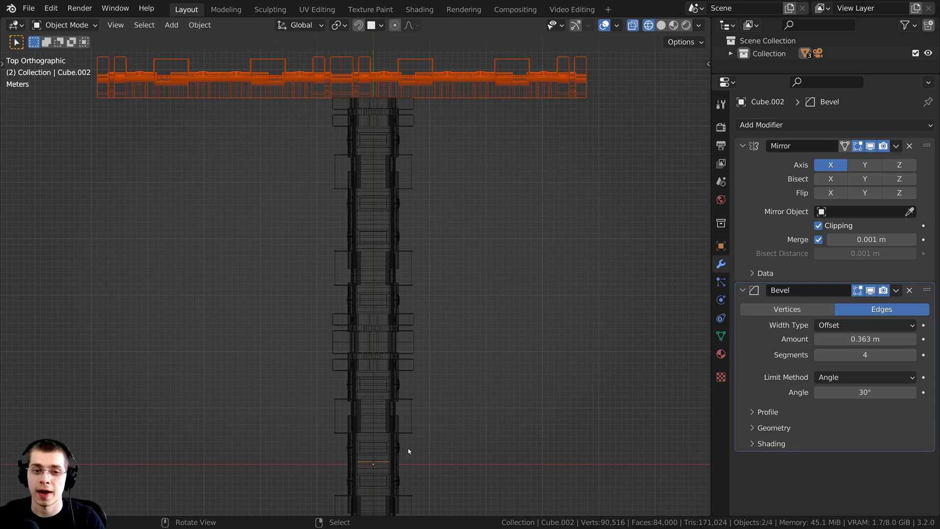
middle_click_drag(379, 453, 364, 240, "shift")
scroll(365, 269, "up", 8)
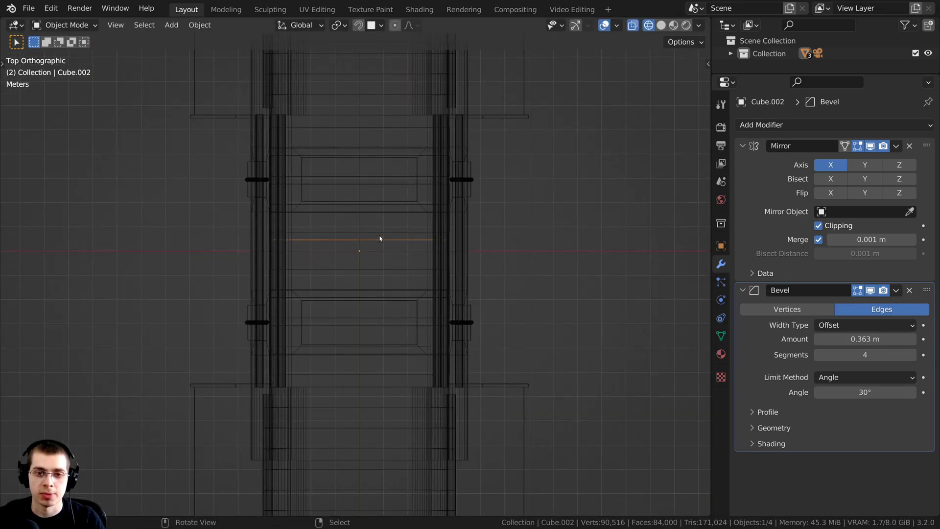
scroll(365, 254, "down", 6)
middle_click_drag(365, 254, 351, 415, "shift")
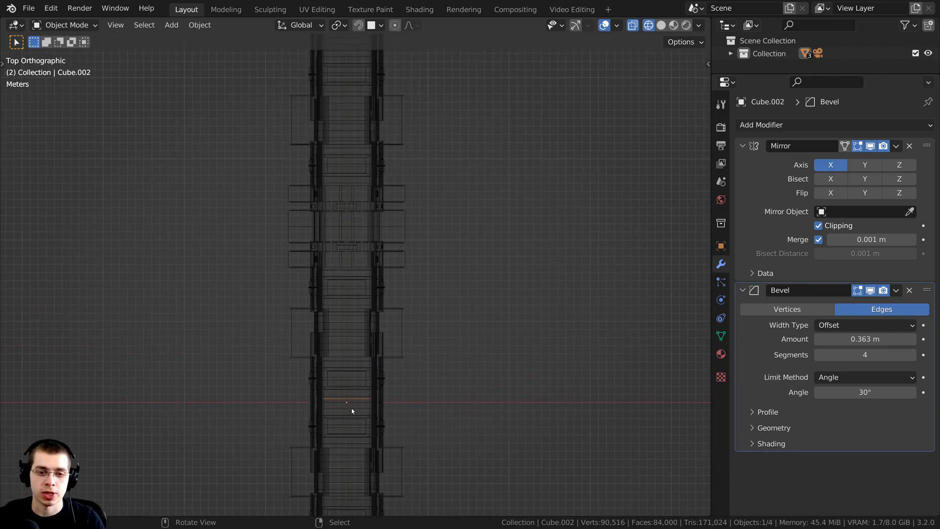
Move the profile object along Y to the junction with the crossing corridor, about 41.75 m and a further 22.44 m.
key("g")
key("y")
left_click(363, 66)
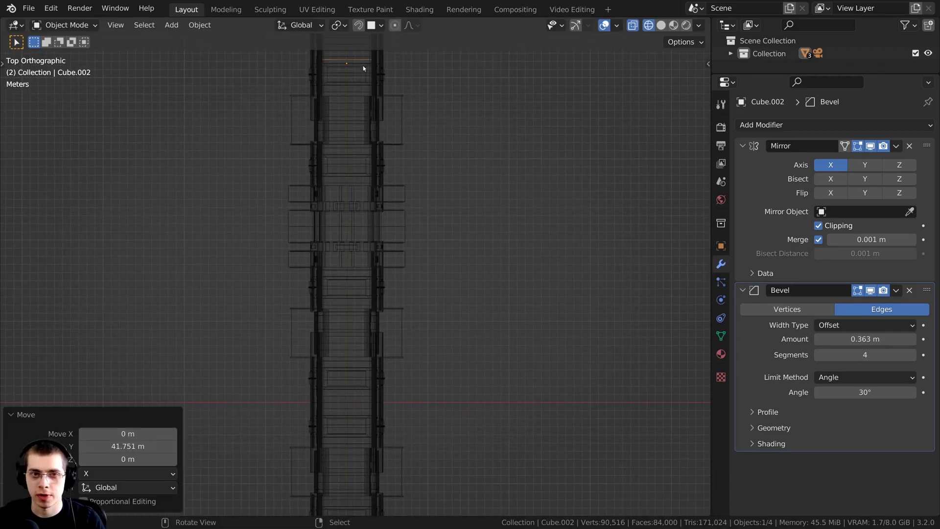
middle_click_drag(363, 65, 375, 348, "shift")
key("g")
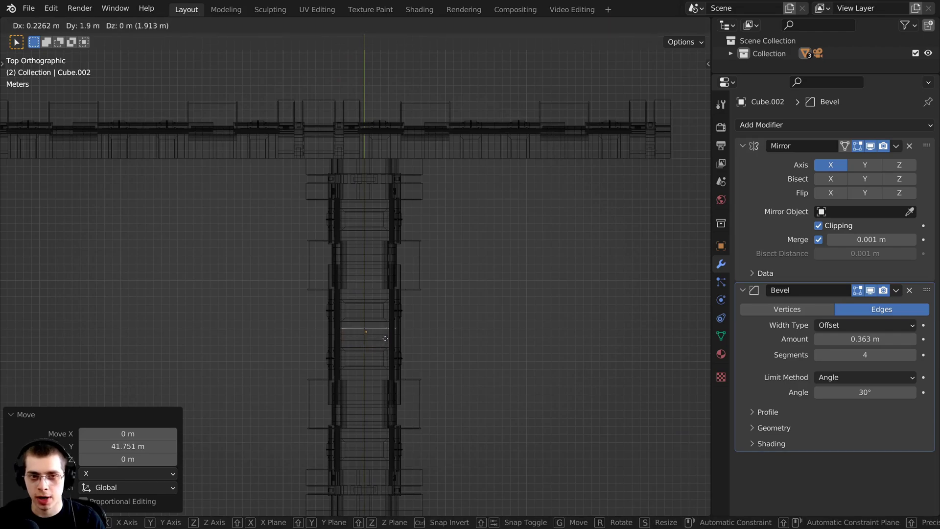
key("y")
left_click(380, 174)
Nudge the profile about 0.48 m along Y to line up with the junction and return to solid shading.
scroll(380, 279, "up", 10)
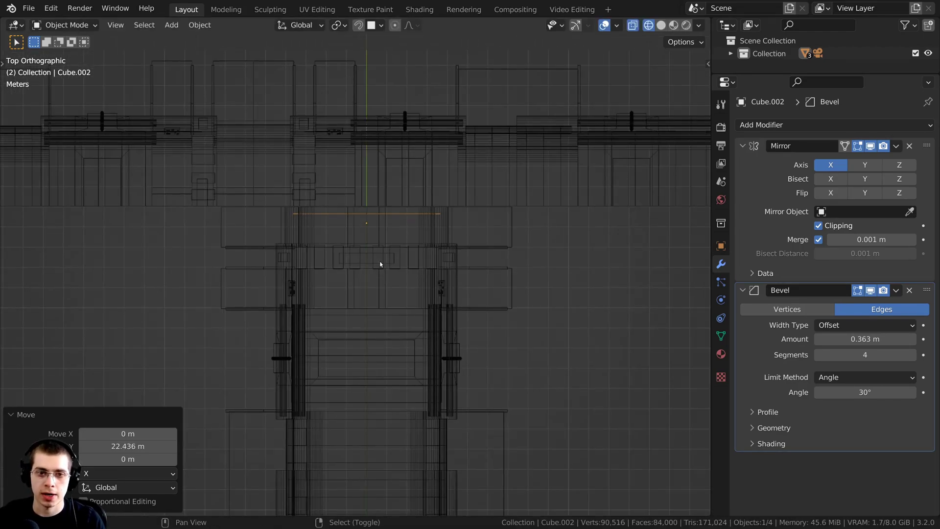
key("g")
key("z")
key("Escape")
key("g")
key("y")
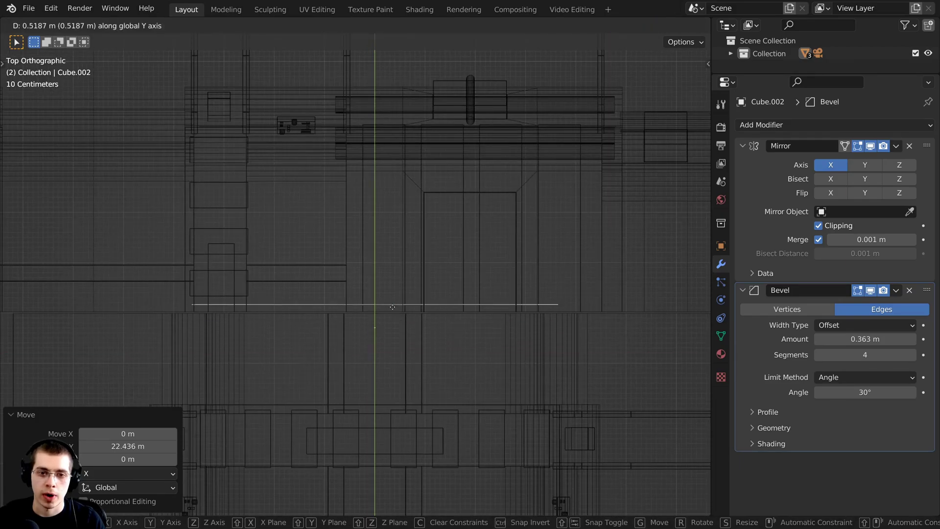
left_click(390, 245)
mouse_move(409, 346)
middle_mouse_down()
mouse_move(337, 321)
mouse_move(307, 293)
middle_mouse_up()
key("z")
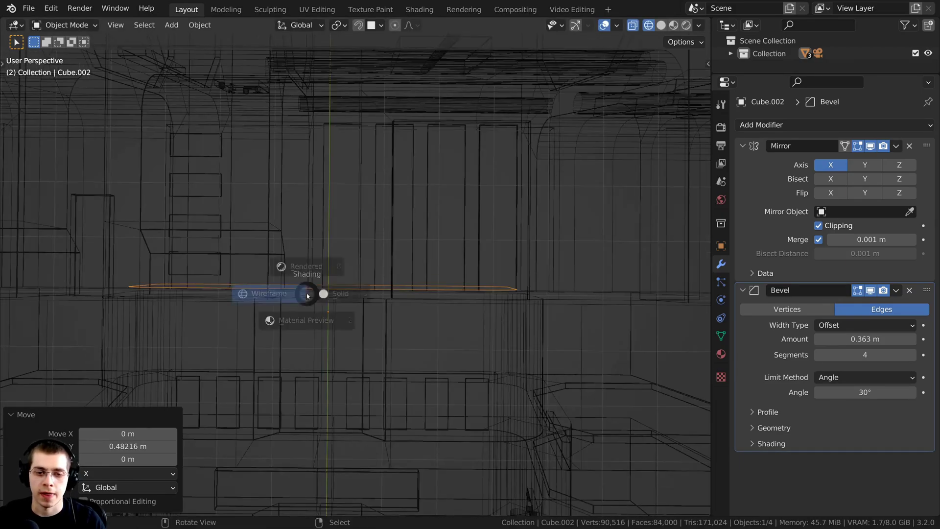
left_click(433, 293)
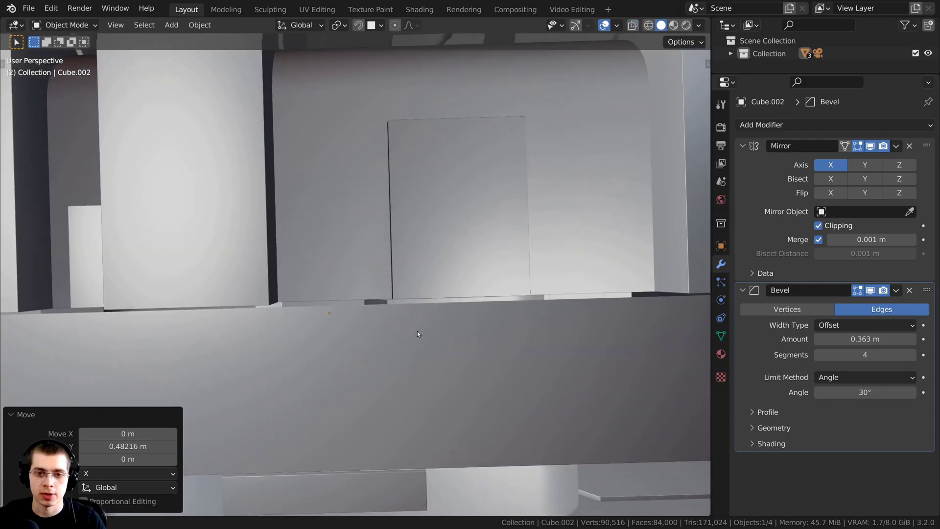
Remove the crossing corridor from view and reselect the profile object at the corridor's open end.
mouse_move(417, 330)
middle_mouse_down()
mouse_move(566, 292)
mouse_move(347, 275)
mouse_move(357, 282)
mouse_move(375, 274)
mouse_move(400, 307)
mouse_move(486, 288)
mouse_move(399, 277)
mouse_move(380, 224)
mouse_move(313, 190)
mouse_move(344, 155)
middle_mouse_up()
left_click(344, 275)
scroll(357, 280, "up", 1)
key("Delete")
left_click(380, 224)
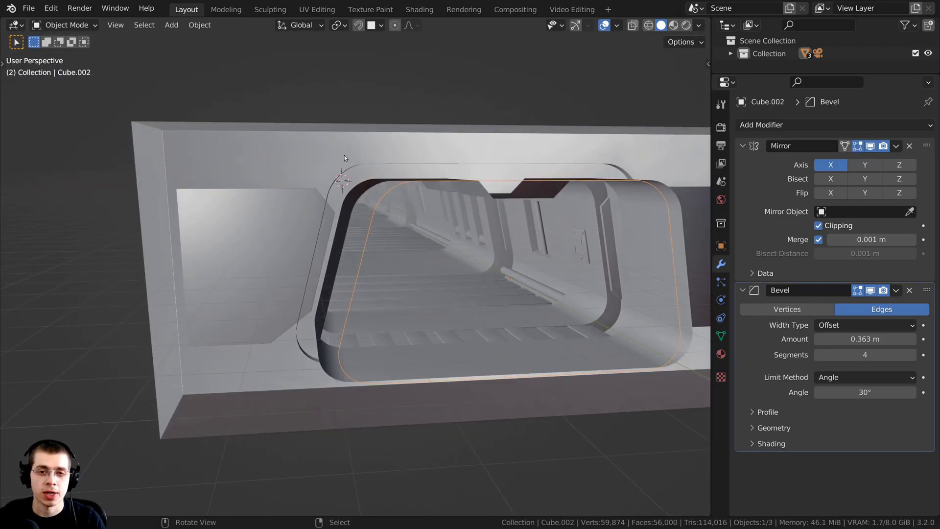
Scale the profile's vertices down in Edit Mode to fit inside the corridor opening, finishing with a 0.984 scale.
key("Tab")
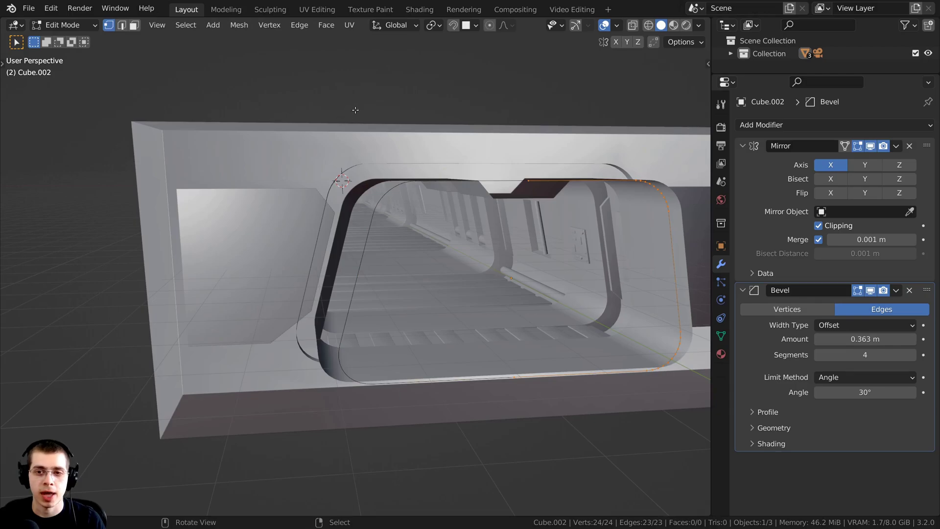
middle_click_drag(355, 110, 493, 105)
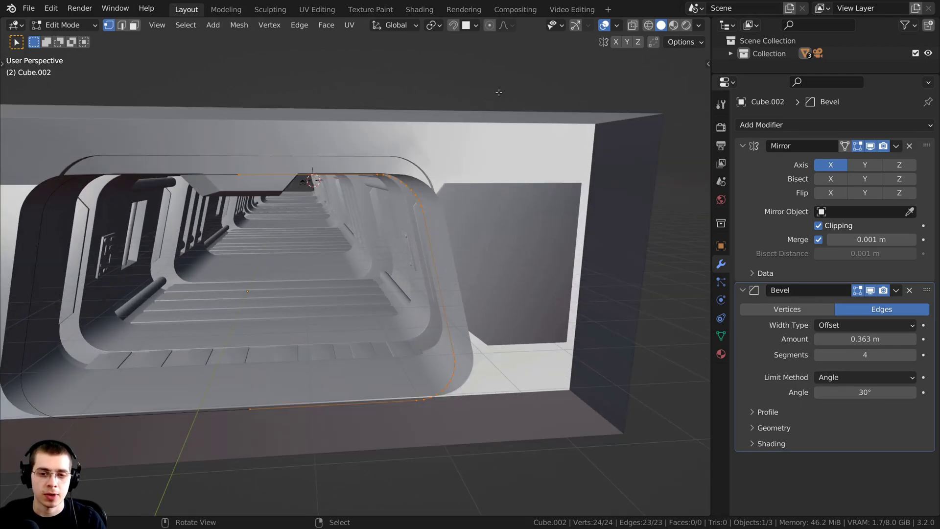
key("s")
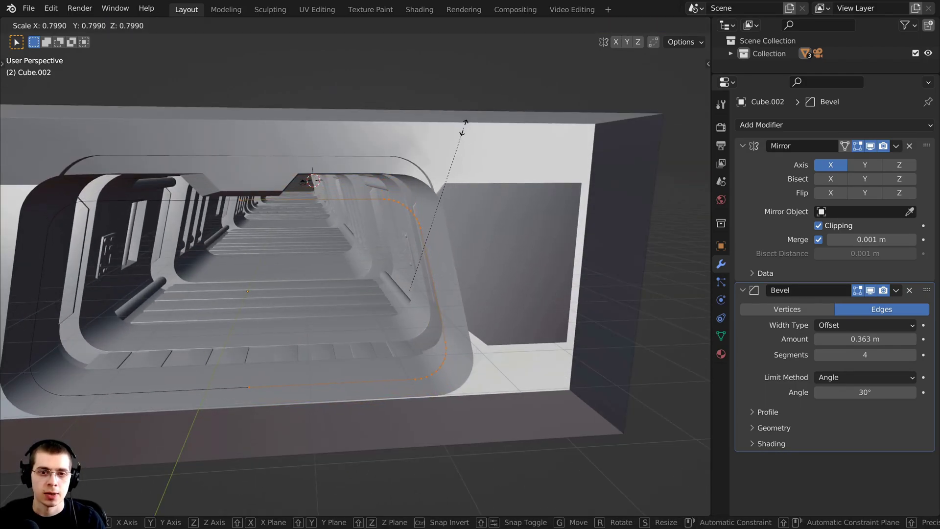
left_click(463, 126)
mouse_move(435, 123)
middle_mouse_down("shift")
mouse_move(442, 101)
mouse_move(423, 111)
middle_mouse_up("shift")
key("s")
left_click(432, 100)
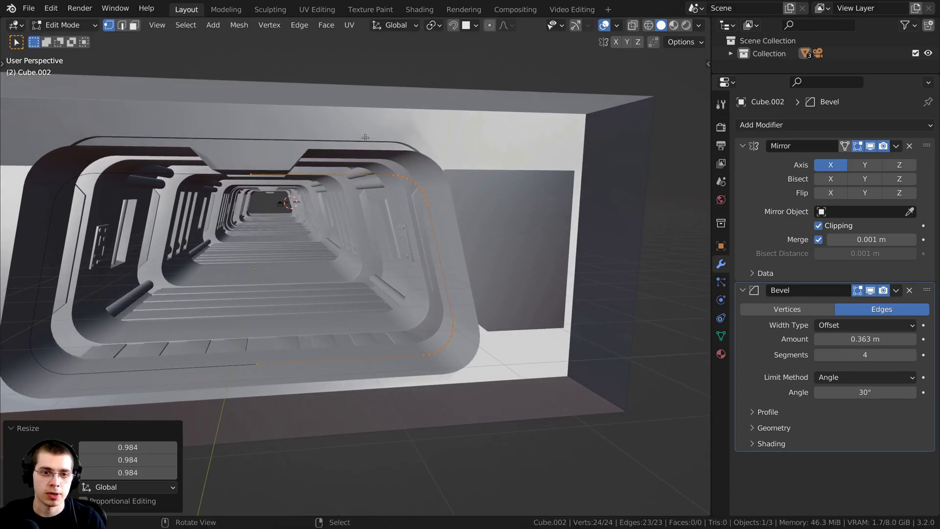
Lower the profile about 0.10 m along Z and shift its mirrored half about 0.29 m outward along X.
middle_click_drag(380, 134, 331, 164)
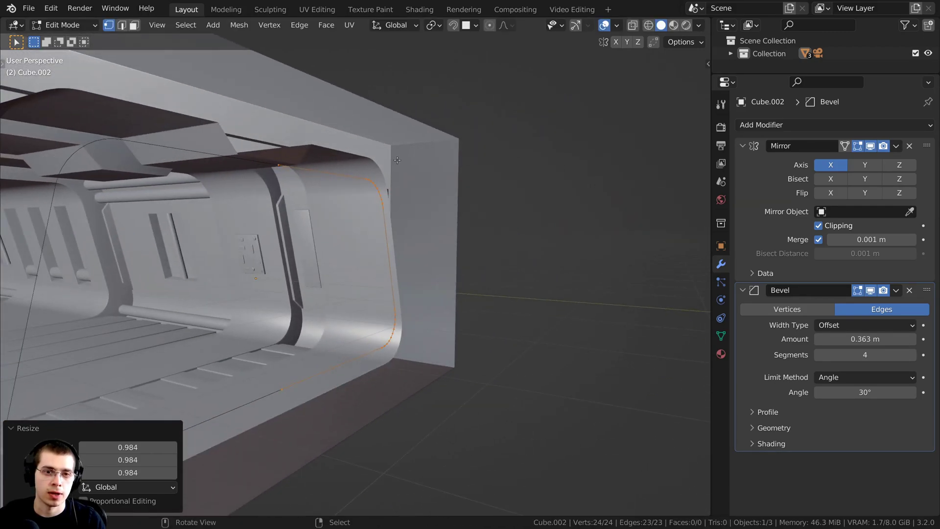
middle_click_drag(333, 227, 325, 235)
key("g")
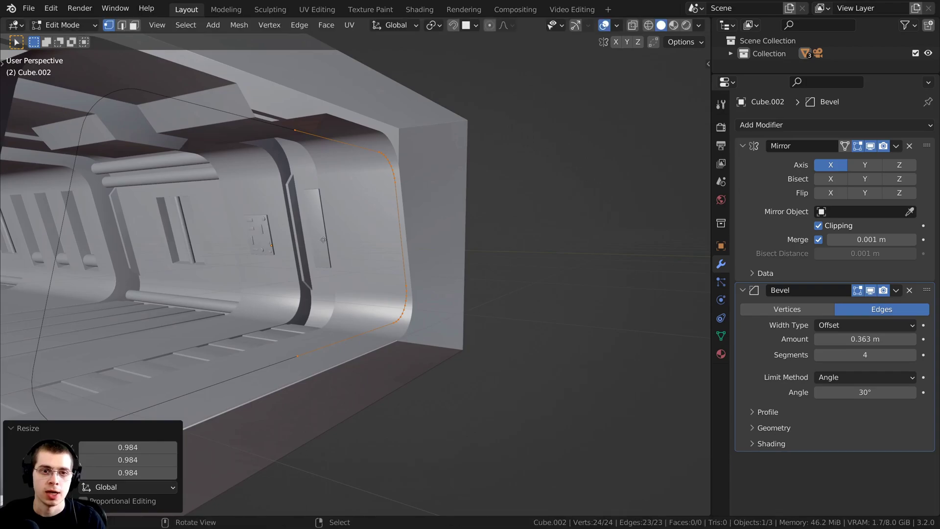
key("z")
left_click(323, 244)
middle_click_drag(323, 245, 467, 241)
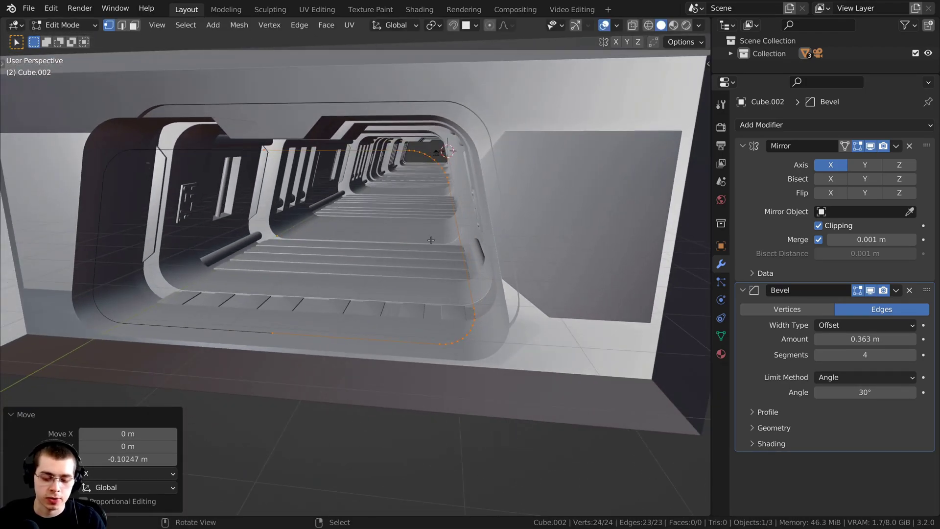
key("g")
key("x")
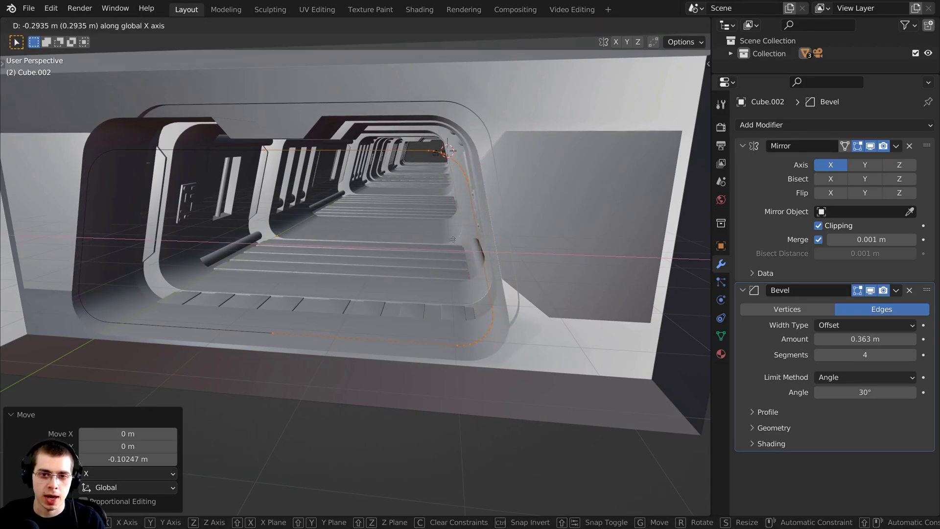
left_click(453, 239)
Extrude the profile about 0.63 m along the Y axis to form a band around the opening.
middle_click_drag(452, 239, 504, 264)
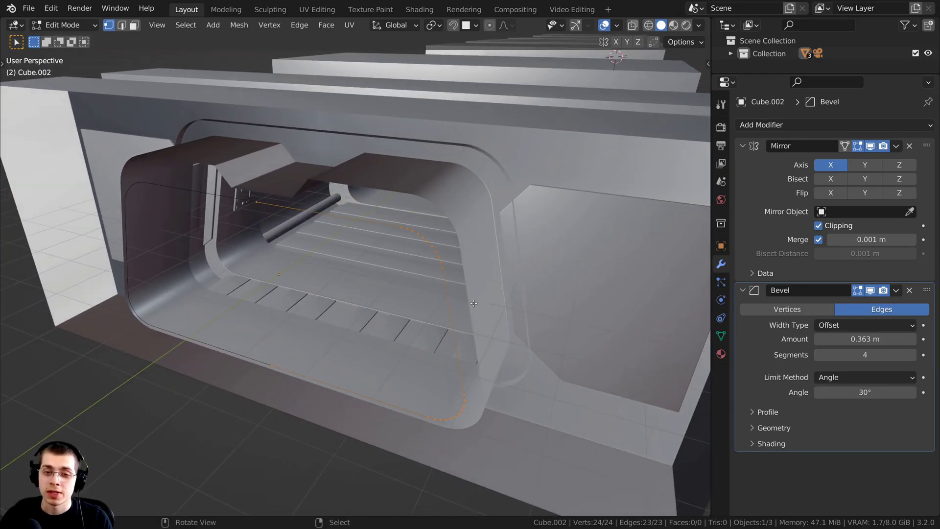
mouse_move(467, 304)
middle_mouse_down()
mouse_move(442, 286)
mouse_move(463, 292)
middle_mouse_up()
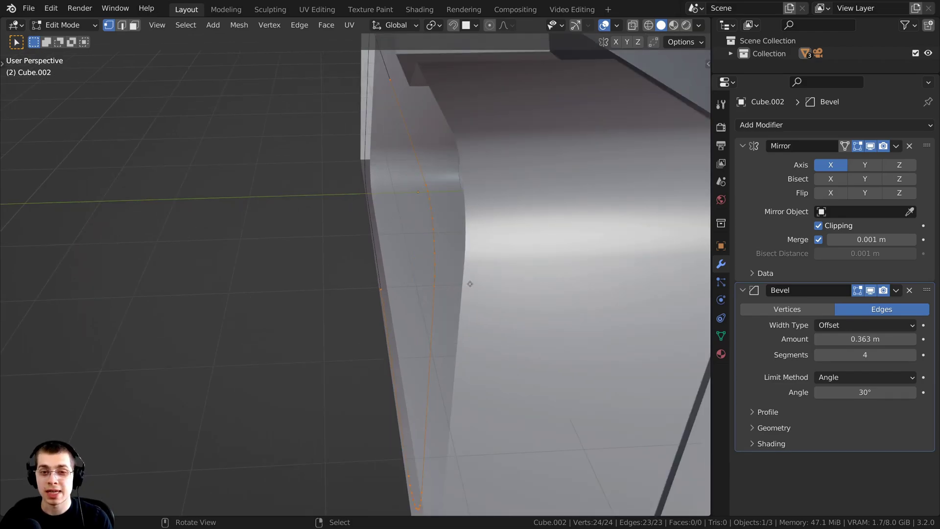
key("e")
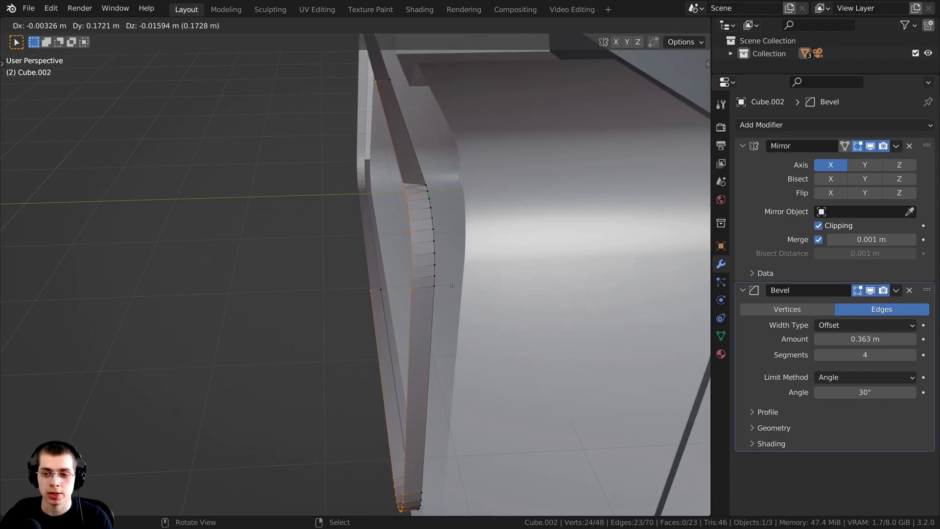
key("y")
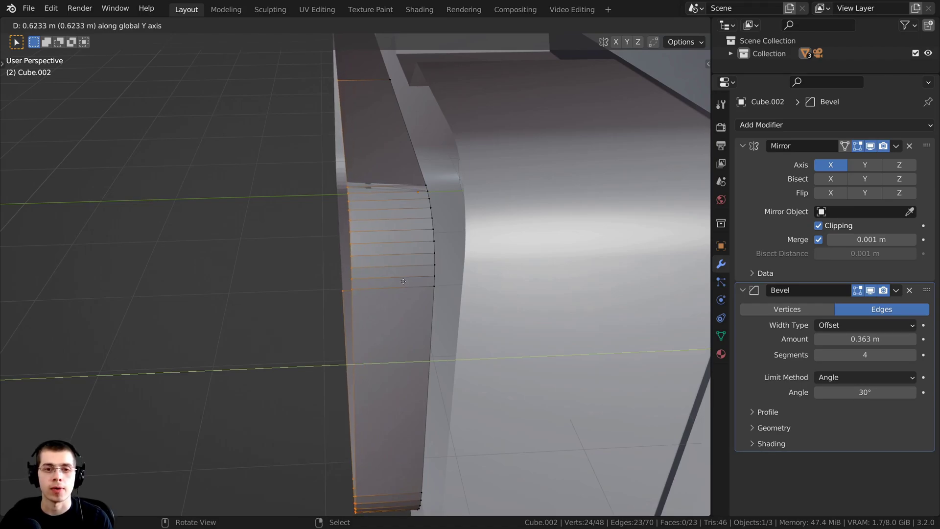
left_click(403, 282)
middle_click_drag(404, 283, 425, 263)
In face selection mode, select the large flat face overlapping the extruded band's rounded corner and delete it with Only Faces.
scroll(388, 293, "up", 4)
scroll(425, 264, "up", 3)
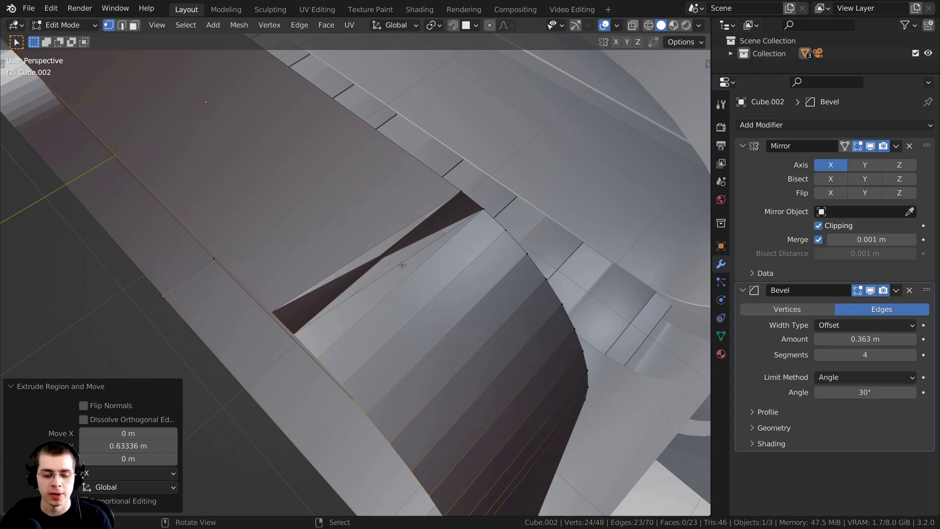
left_click(135, 25)
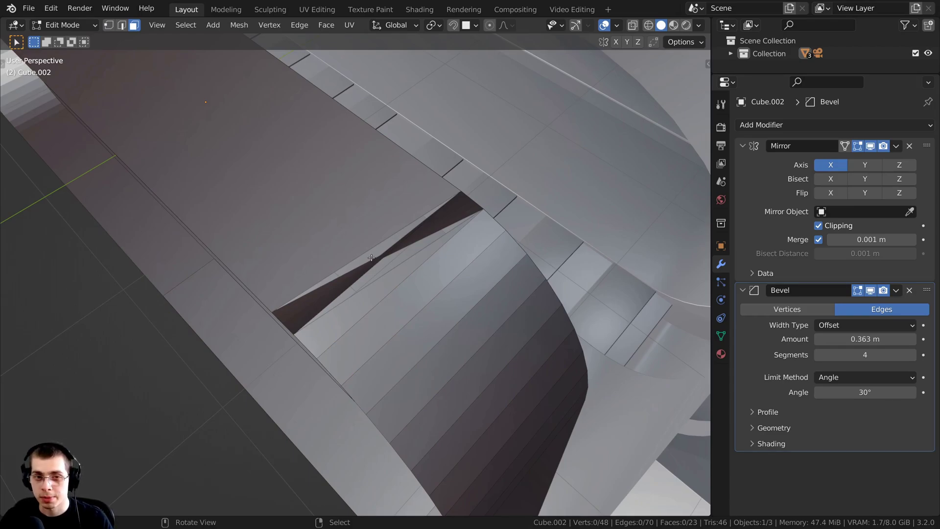
left_click_drag(371, 258, 365, 247)
middle_click_drag(381, 260, 407, 268)
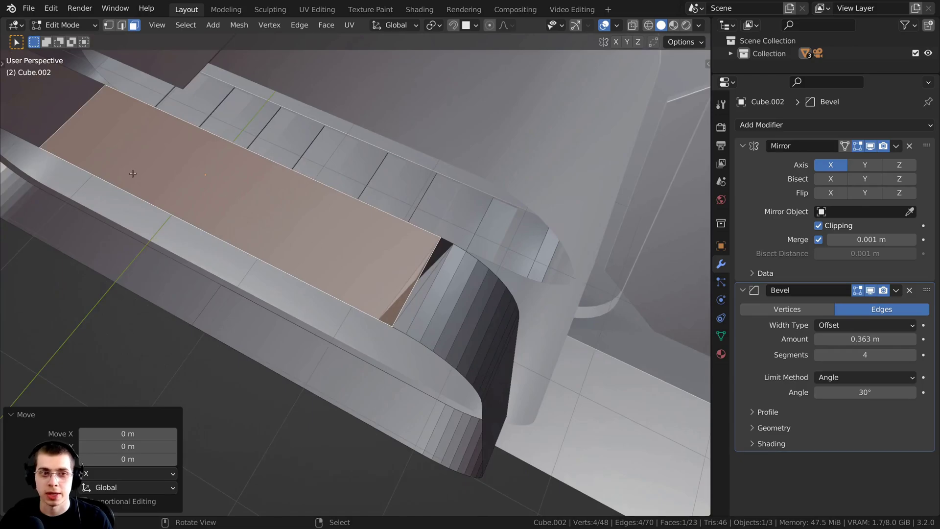
middle_click_drag(275, 226, 387, 235)
key("x")
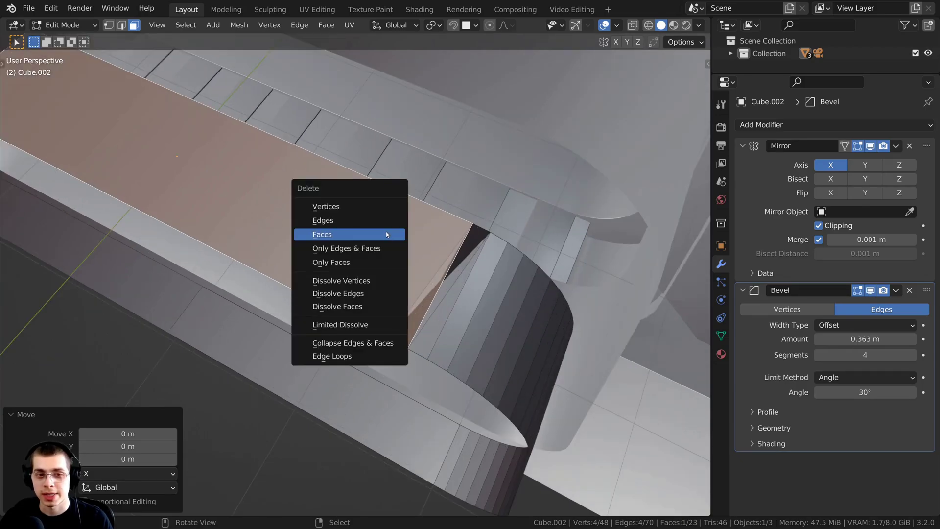
left_click(348, 262)
middle_click_drag(549, 298, 469, 286)
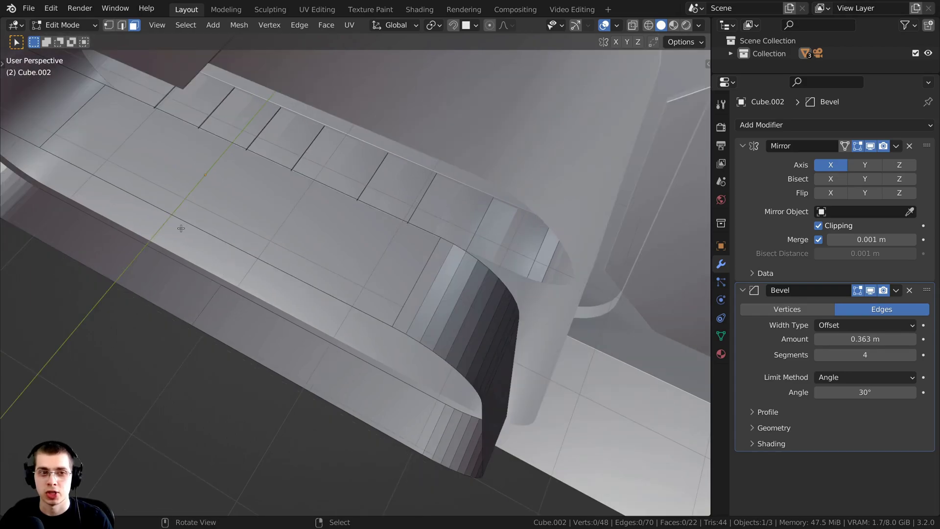
middle_click_drag(180, 228, 170, 155)
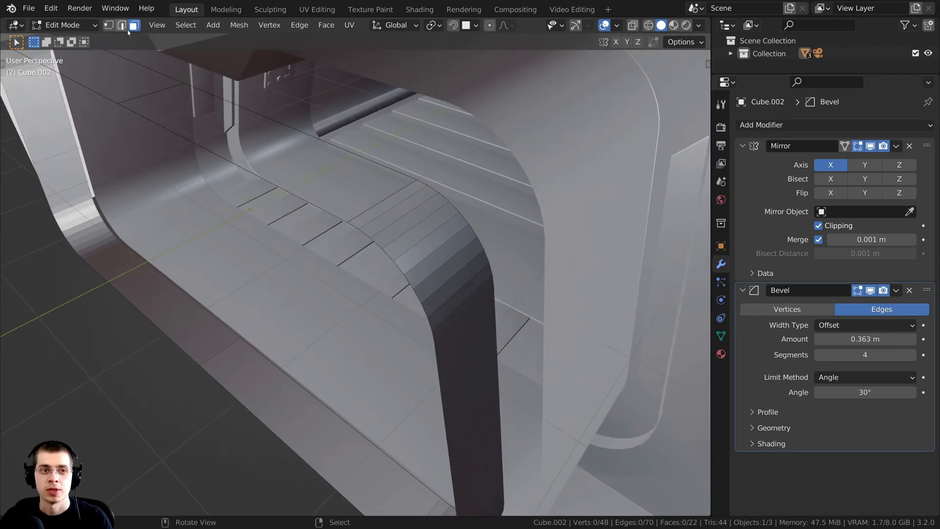
Select the vertices bordering the band's missing face in vertex selection mode, fill the face and return to Object Mode.
left_click(106, 25)
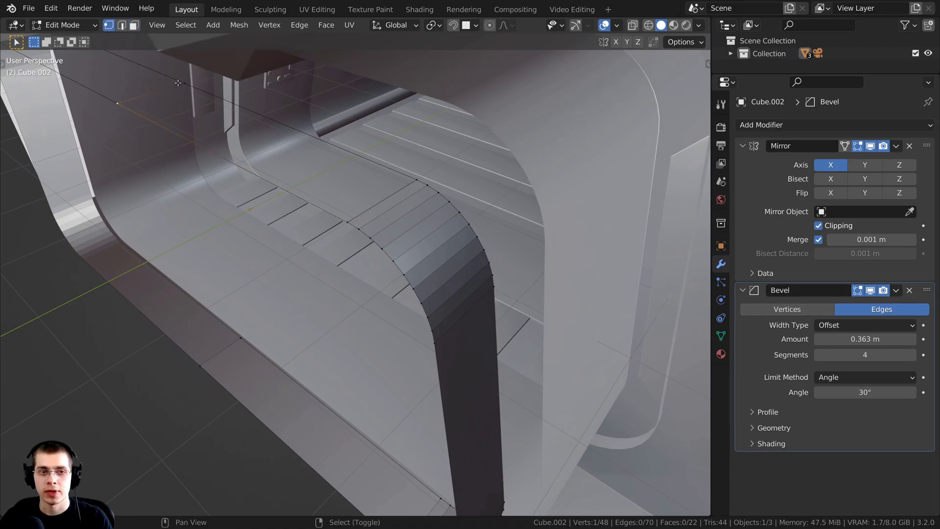
left_click(330, 220, "shift")
middle_click_drag(330, 221, 436, 257)
left_click(448, 182, "shift")
key("f")
scroll(409, 264, "down", 2)
key("a")
scroll(413, 246, "up", 2)
scroll(413, 247, "down", 5)
key("alt+a")
key("Tab")
scroll(478, 229, "down", 2)
scroll(450, 202, "up", 2)
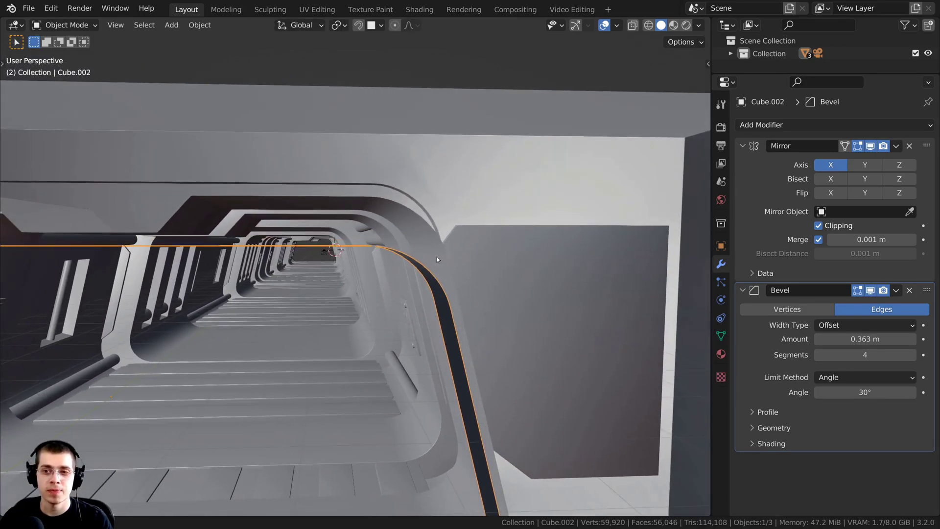
Add a Solidify modifier to the band and place it above the Bevel modifier in the stack.
left_click(753, 125)
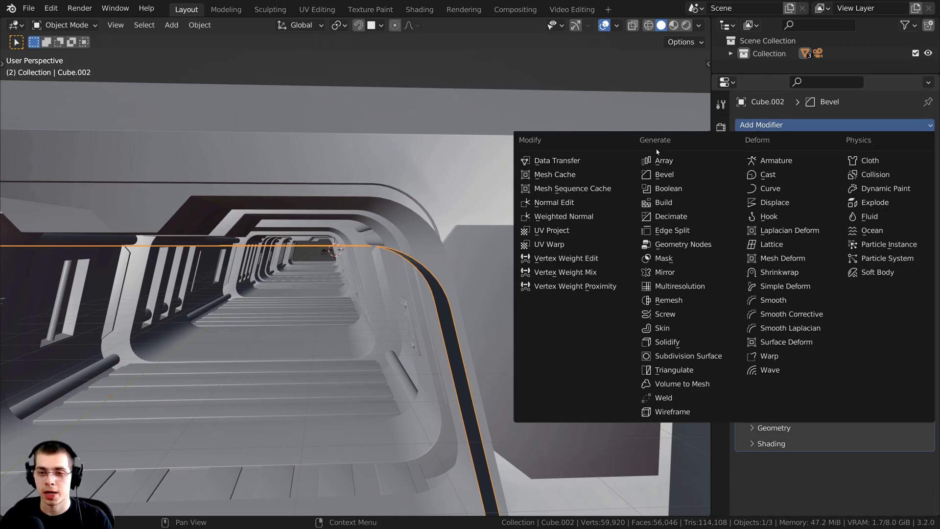
left_click(665, 345)
middle_click_drag(538, 342, 601, 348)
scroll(765, 441, "down", 5)
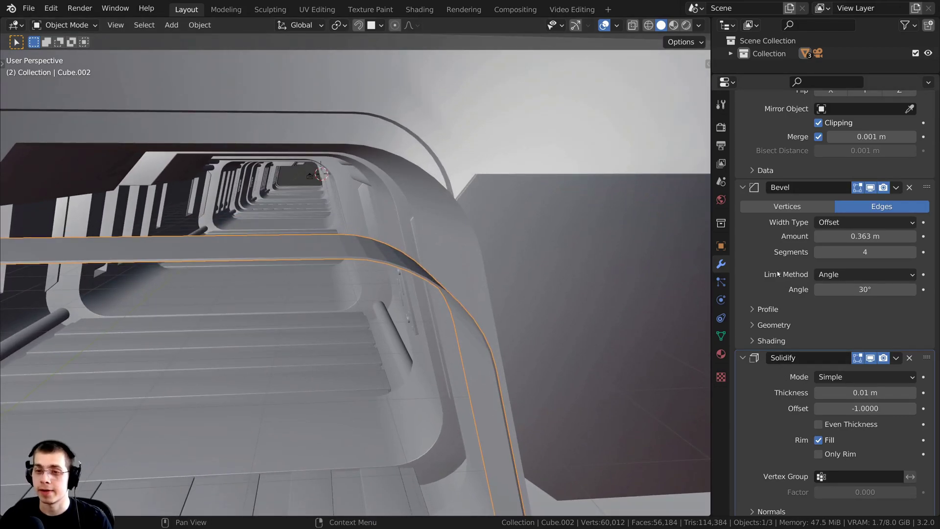
left_click(764, 246)
left_click(774, 408)
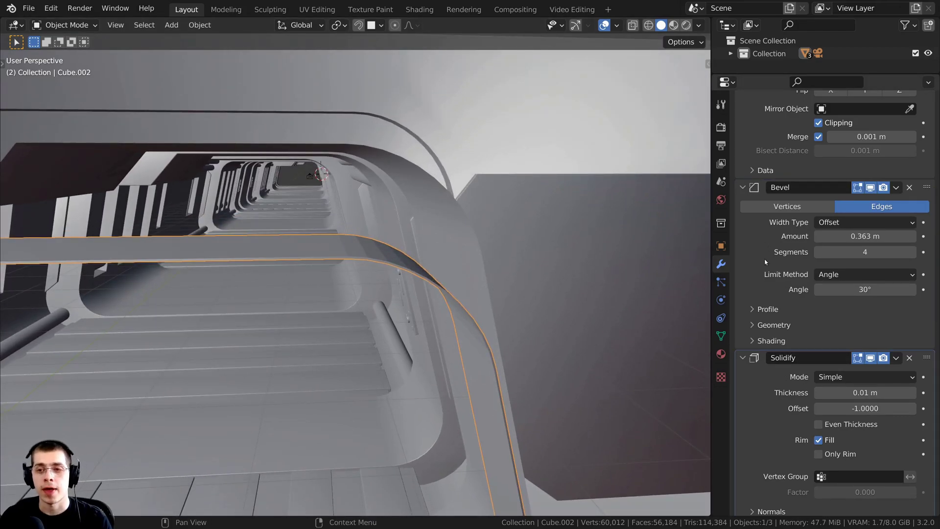
left_click(761, 254)
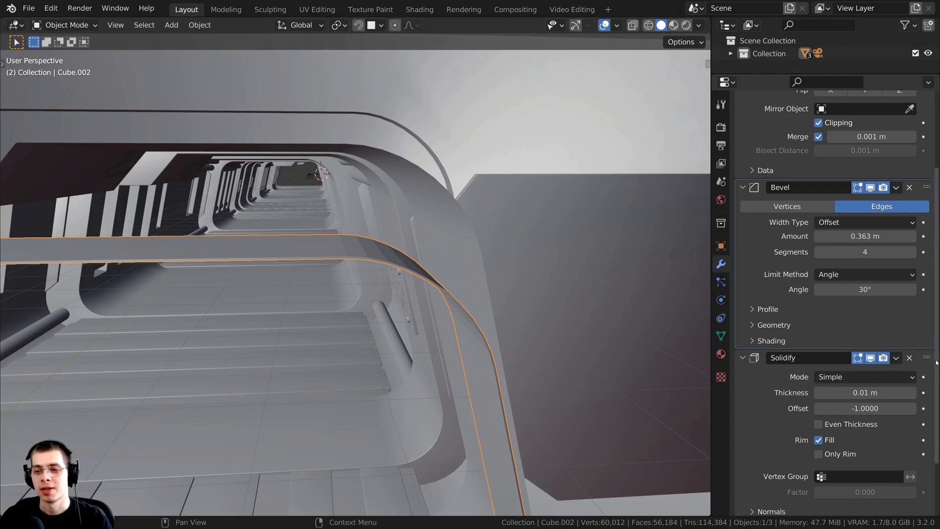
left_click_drag(926, 360, 911, 190)
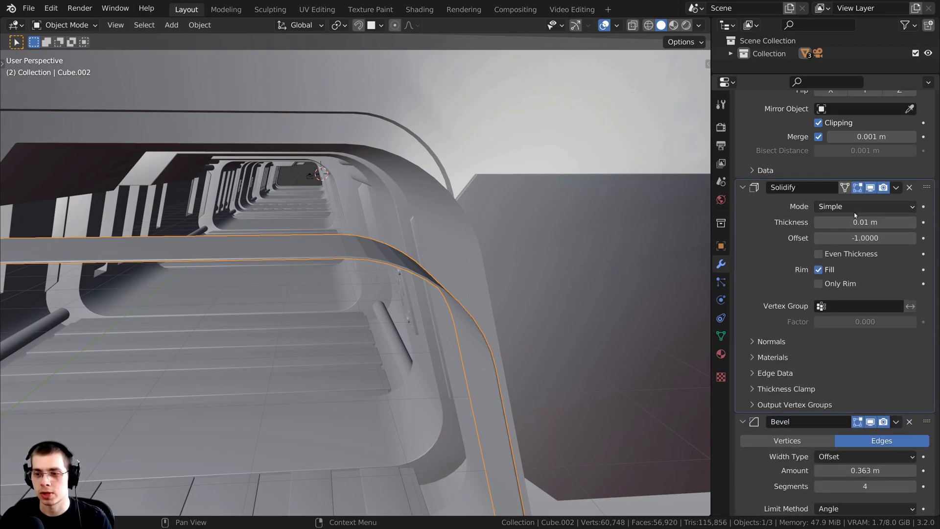
Set the band's Solidify thickness to -0.353 m.
scroll(500, 319, "up", 3)
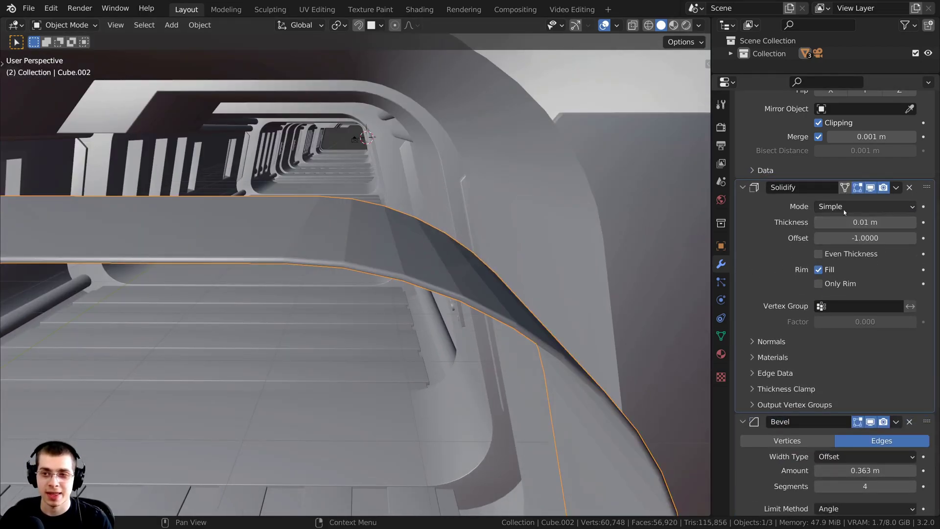
left_click_drag(856, 221, 781, 221)
middle_click_drag(549, 254, 544, 156)
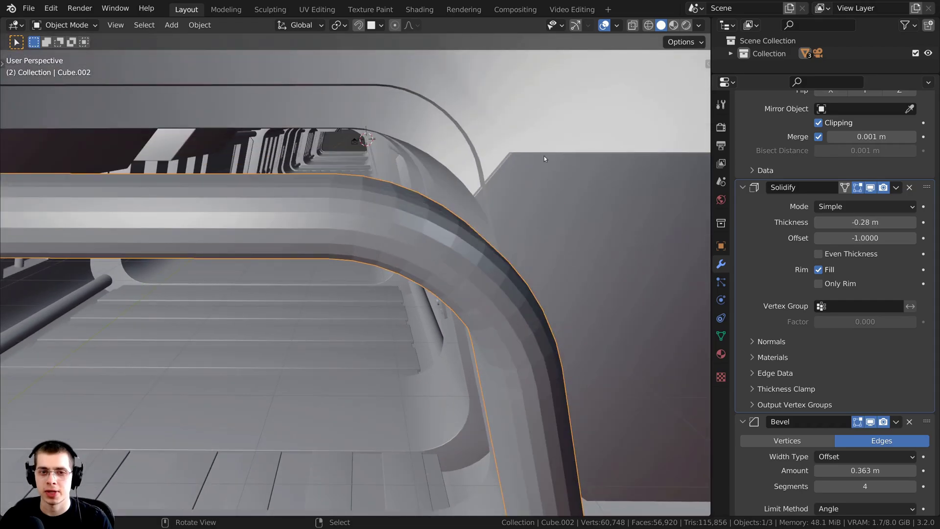
middle_click_drag(587, 352, 543, 275)
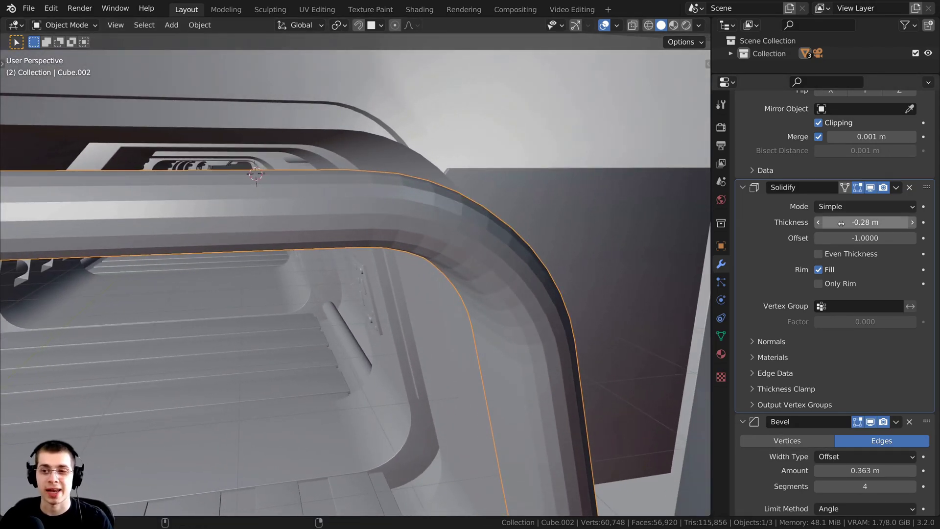
left_click_drag(854, 222, 828, 221)
Reduce the band's Bevel amount to 0.007 m.
scroll(846, 342, "down", 3)
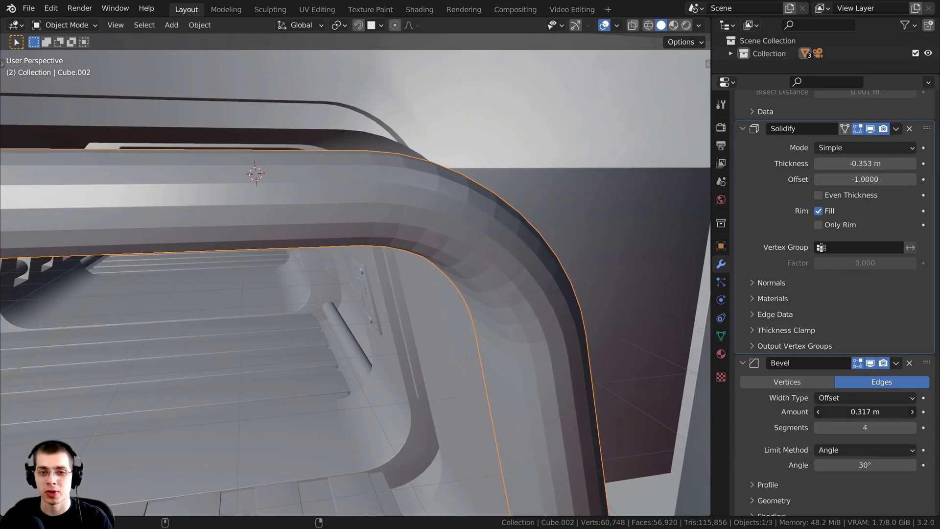
left_click_drag(865, 411, 819, 412)
middle_click_drag(553, 206, 415, 237)
scroll(415, 237, "up", 2)
middle_click_drag(473, 193, 442, 197)
middle_click_drag(602, 182, 572, 192, "shift")
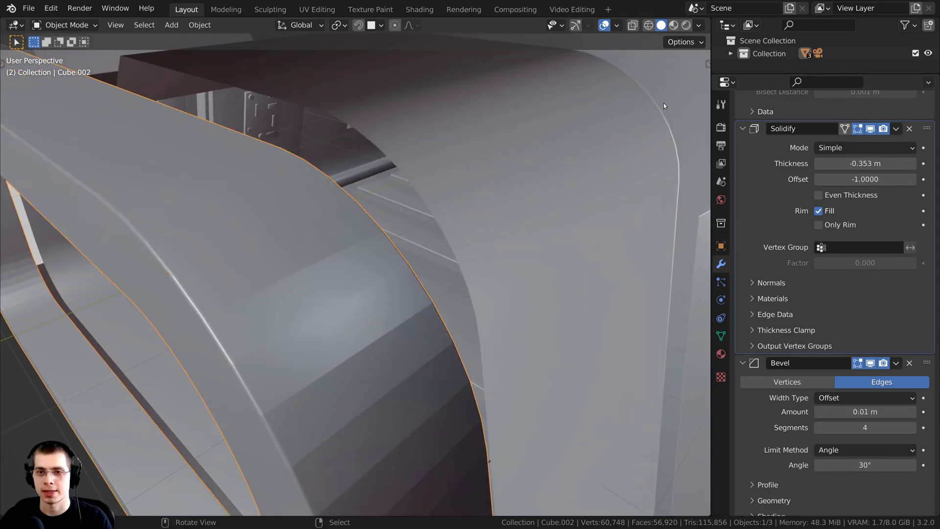
middle_click_drag(459, 235, 488, 224)
left_click_drag(865, 411, 858, 411)
Shade the trim band smooth.
middle_click_drag(419, 311, 412, 199)
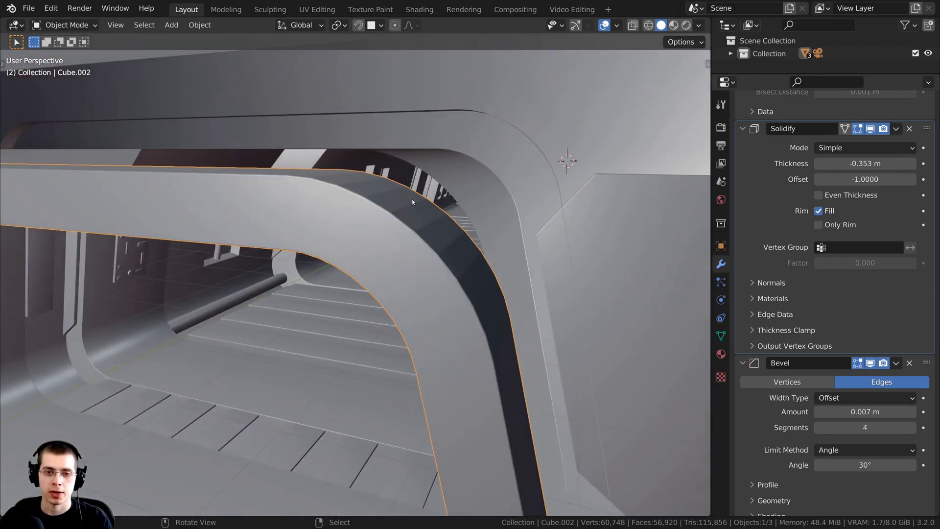
right_click(381, 200)
left_click(349, 200)
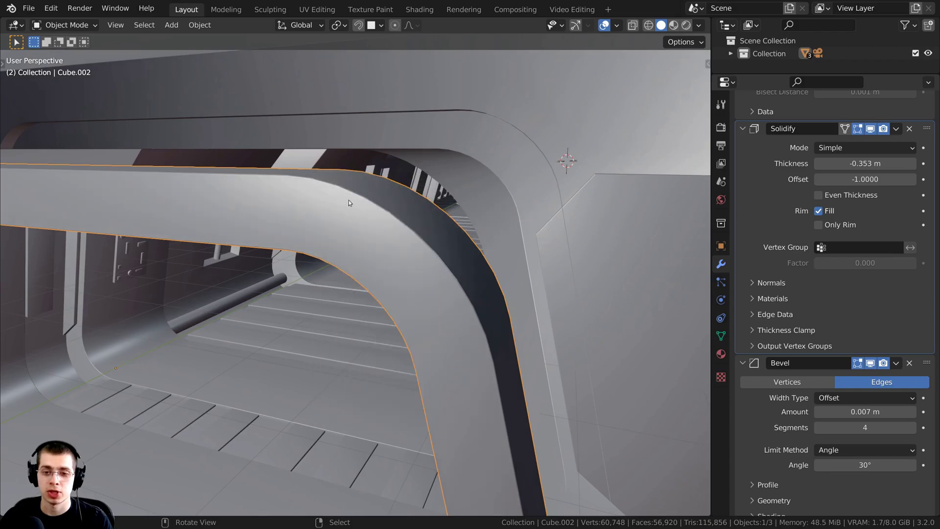
middle_click_drag(349, 200, 432, 258)
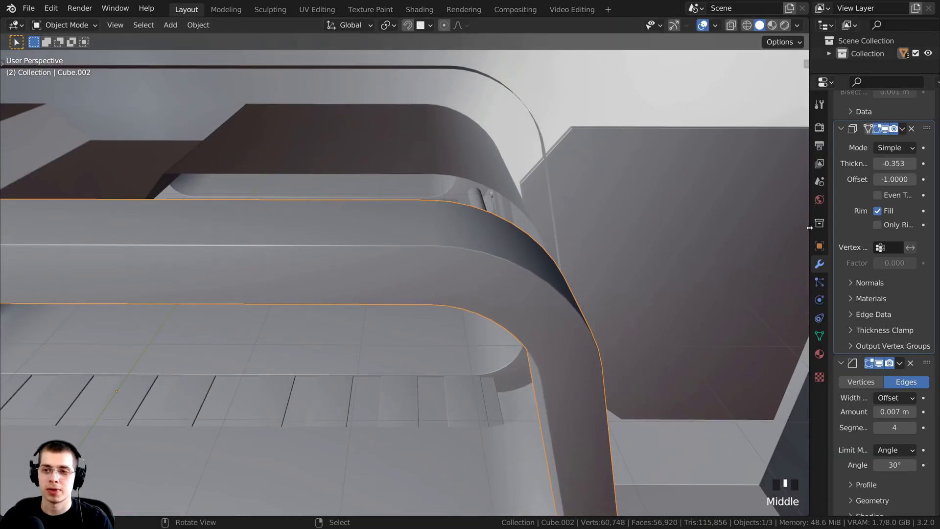
Widen the modifier properties area, enable Even Thickness on the Solidify modifier and set its thickness to -0.675 m.
left_click_drag(810, 223, 759, 223)
middle_click_drag(610, 296, 791, 246)
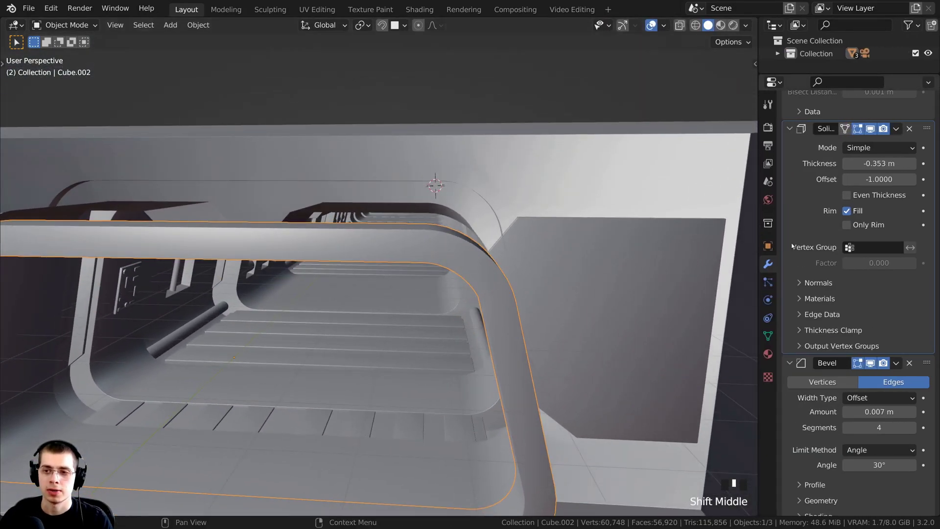
scroll(821, 197, "up", 6)
left_click_drag(879, 251, 843, 251)
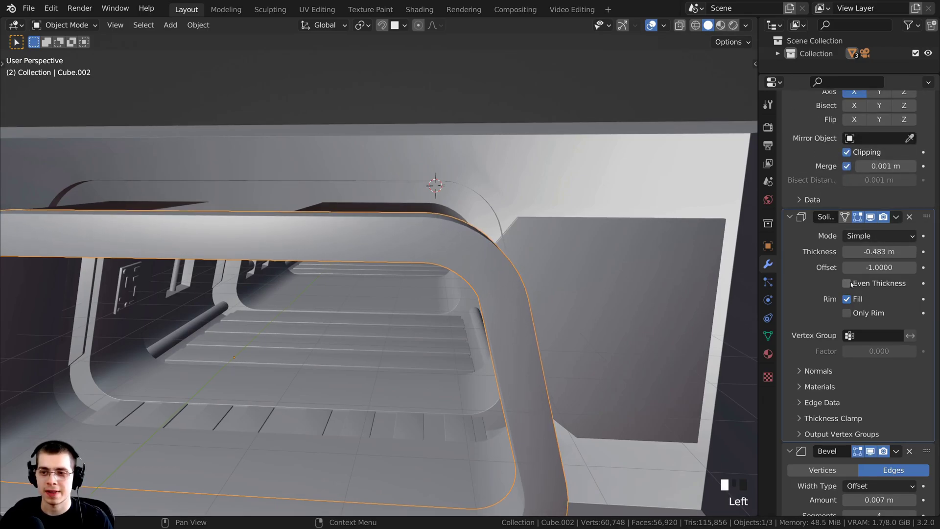
middle_click_drag(441, 299, 477, 314, "shift")
middle_click_drag(499, 274, 519, 281, "shift")
left_click_drag(848, 251, 807, 252, "shift")
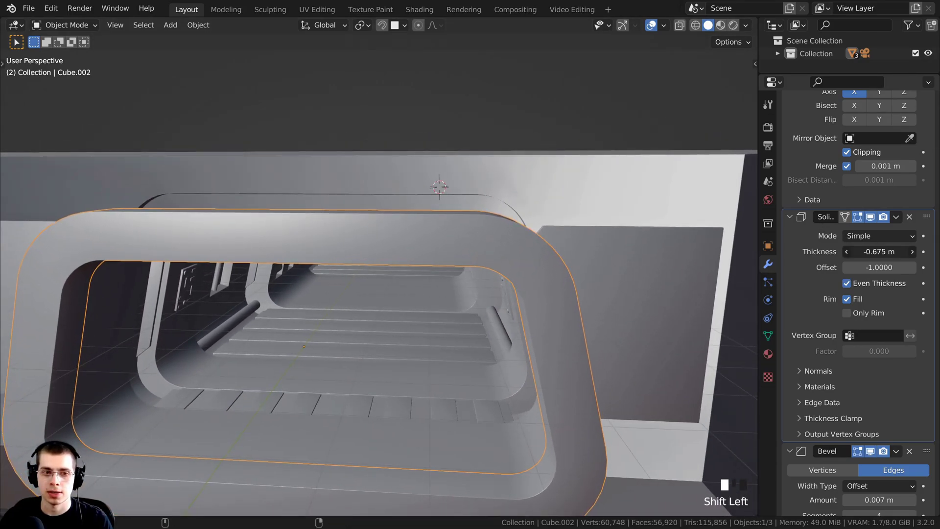
Move the trim band along the Y axis onto the junction between the corridor and its end section.
scroll(477, 257, "down", 4)
mouse_move(478, 258)
middle_mouse_down()
mouse_move(375, 264)
mouse_move(407, 236)
mouse_move(358, 307)
mouse_move(363, 321)
mouse_move(400, 229)
mouse_move(398, 196)
mouse_move(428, 196)
mouse_move(465, 258)
middle_mouse_up()
scroll(404, 228, "up", 2)
key("g")
key("y")
left_click(410, 247)
key("g")
key("y")
left_click(353, 311)
Examine from inside the corridor how the trim band meets the ceiling detail, walls and floor at the junction.
scroll(427, 196, "up", 3)
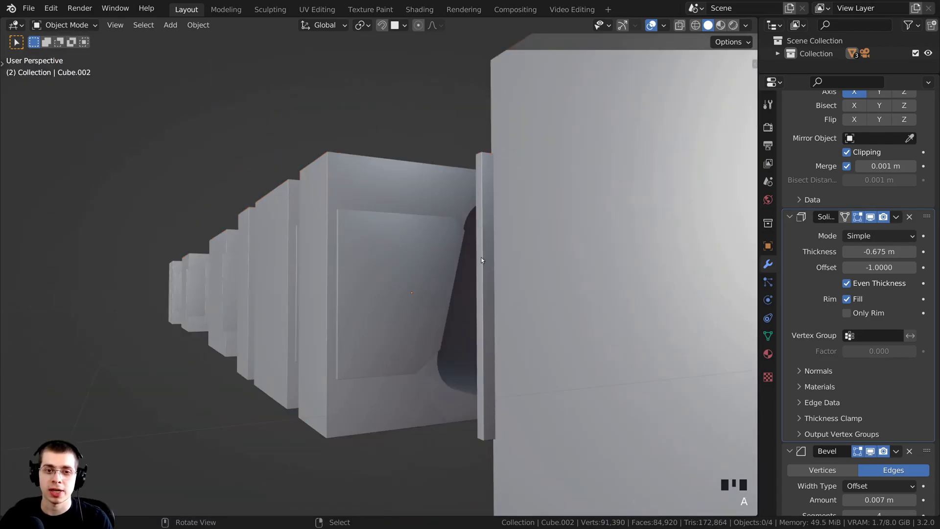
middle_click_drag(481, 257, 546, 265)
scroll(400, 374, "up", 4)
right_click(483, 189)
scroll(546, 264, "up", 2)
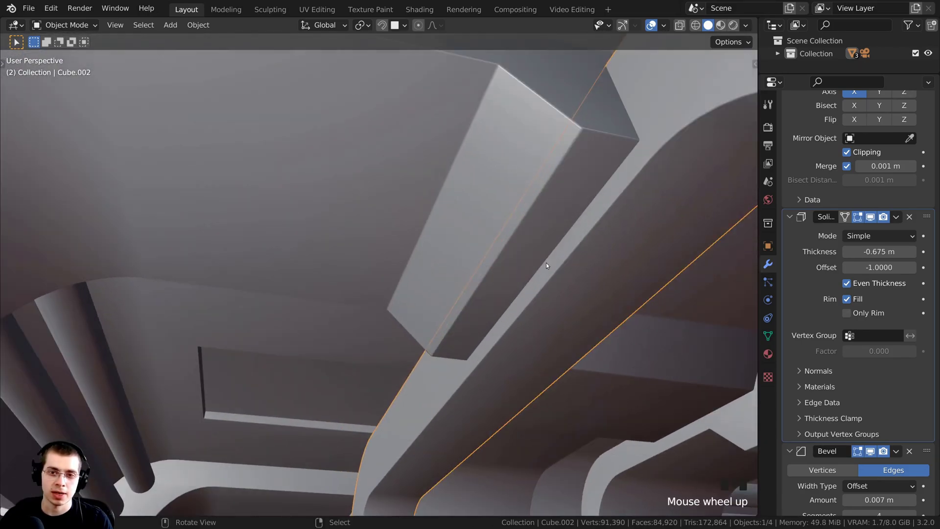
middle_click_drag(592, 219, 641, 259)
middle_click_drag(641, 259, 542, 170, "shift")
right_click(536, 192)
right_click(556, 207)
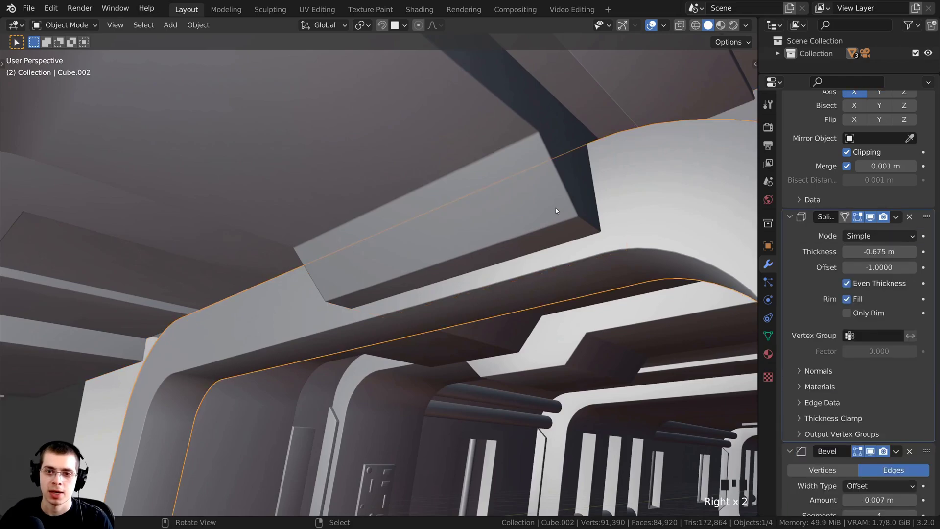
middle_click_drag(556, 207, 403, 201)
middle_click_drag(477, 187, 539, 251, "shift")
right_click(641, 364)
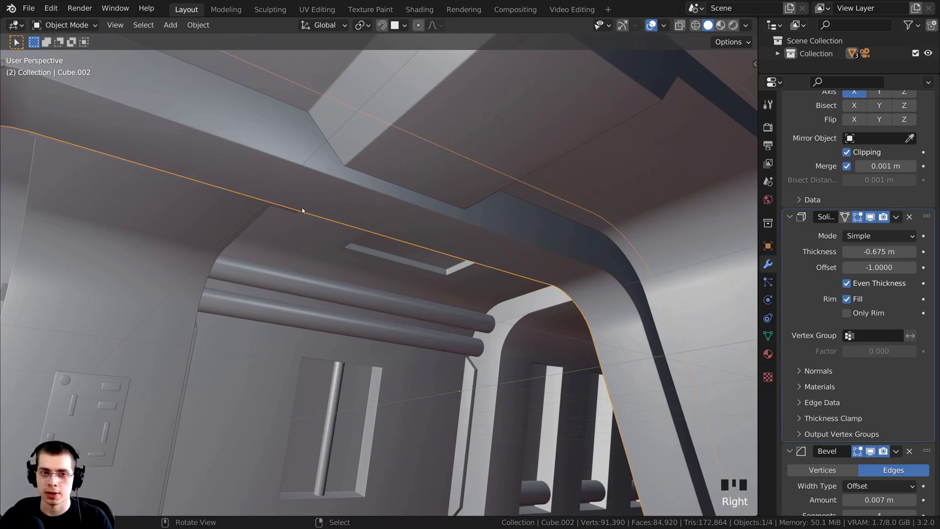
middle_click_drag(302, 210, 459, 187)
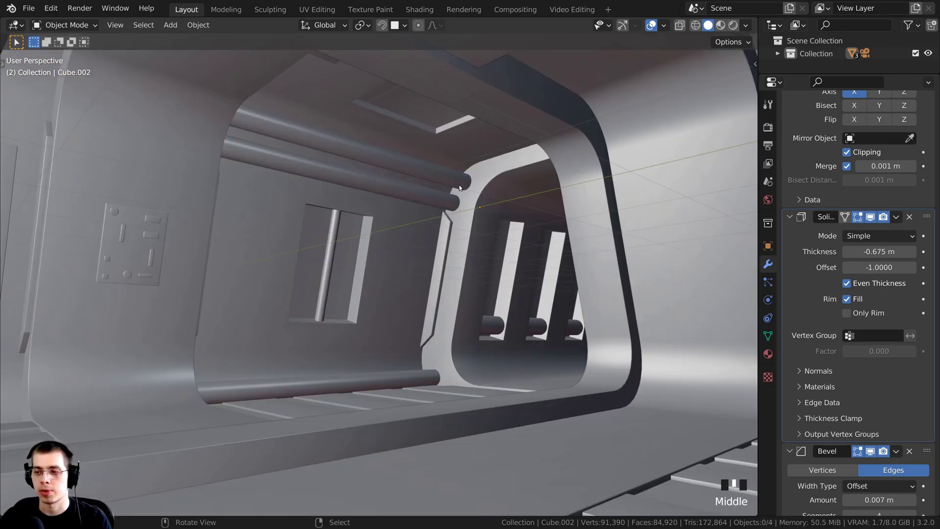
View the corridor through the camera, check its far end and save the file.
key("KP_0")
scroll(403, 255, "up", 9)
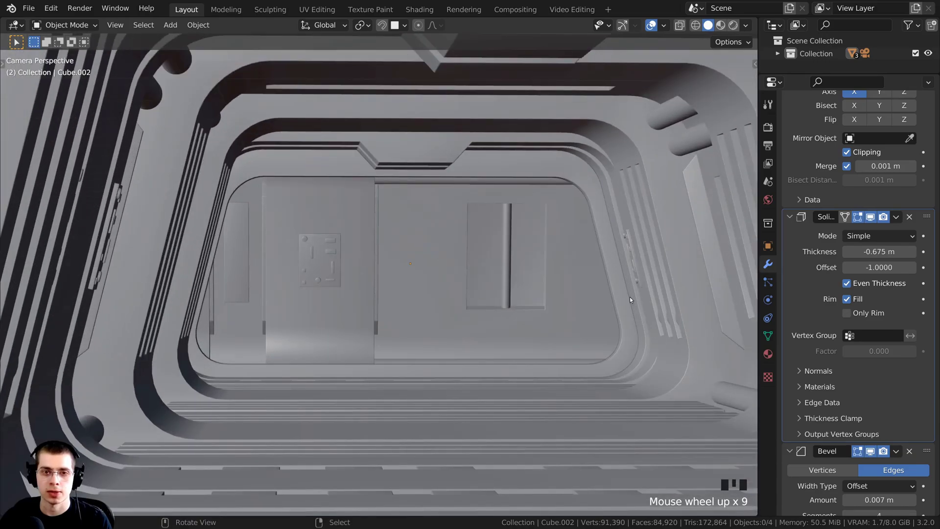
scroll(448, 367, "down", 6)
middle_click_drag(448, 366, 421, 348, "shift")
key("ctrl+s")
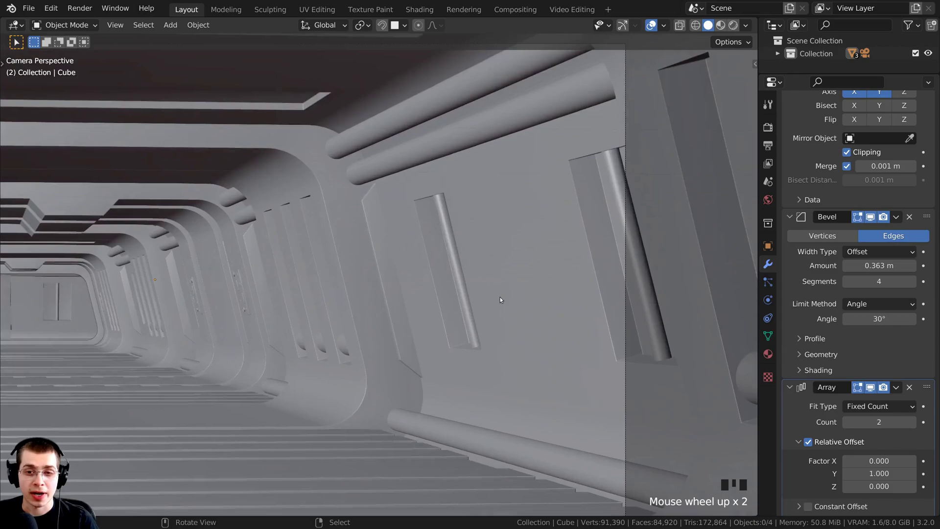
Select the corridor's end section and examine its wall panel and recessed window through the camera.
middle_click_drag(500, 296, 551, 199, "shift")
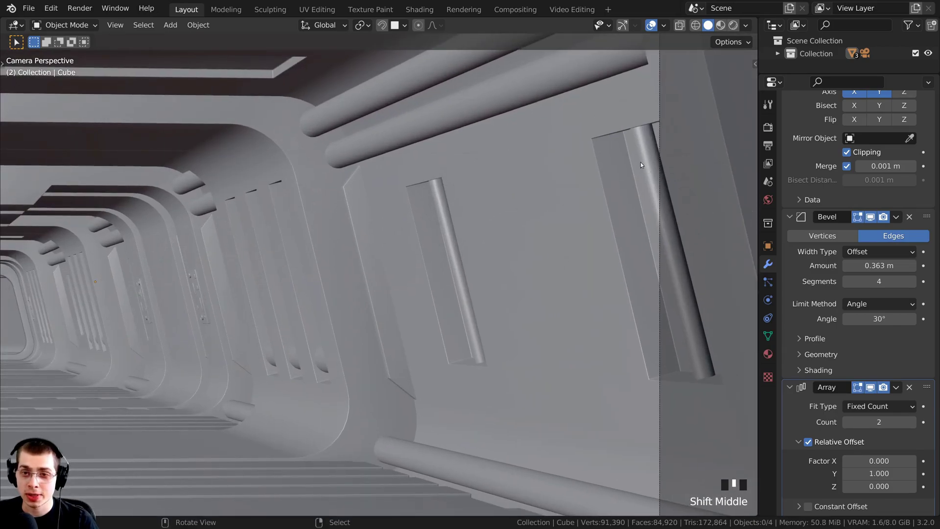
scroll(417, 217, "up", 4)
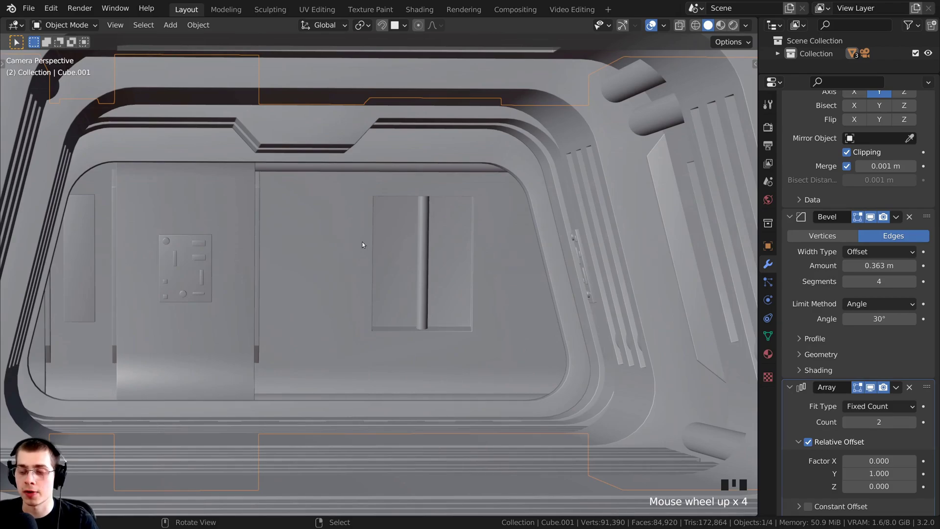
left_click(436, 198)
scroll(378, 216, "up", 3)
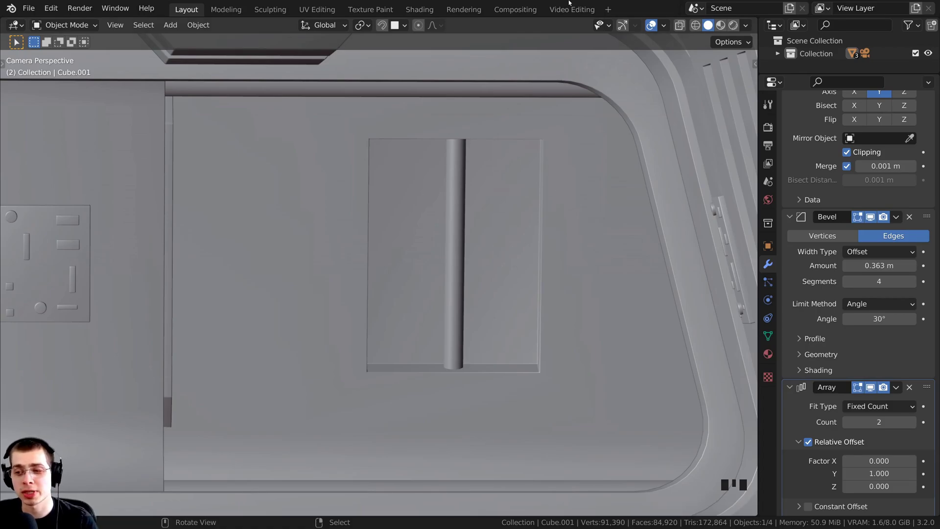
left_click(466, 164)
scroll(441, 239, "down", 1)
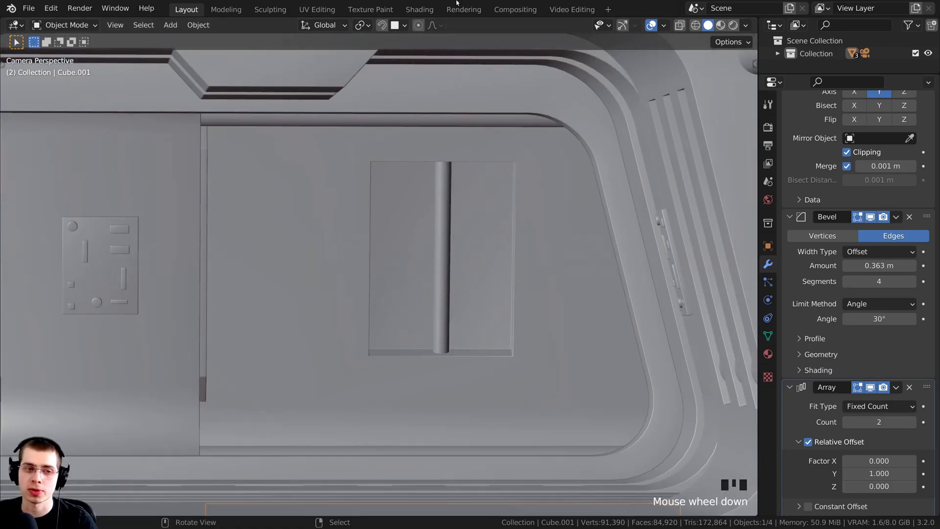
left_click(456, 2)
left_click(455, 2)
Delete the vertical pipes from the recessed wall windows of the corridor's end section, including all their linked vertices.
key("Tab")
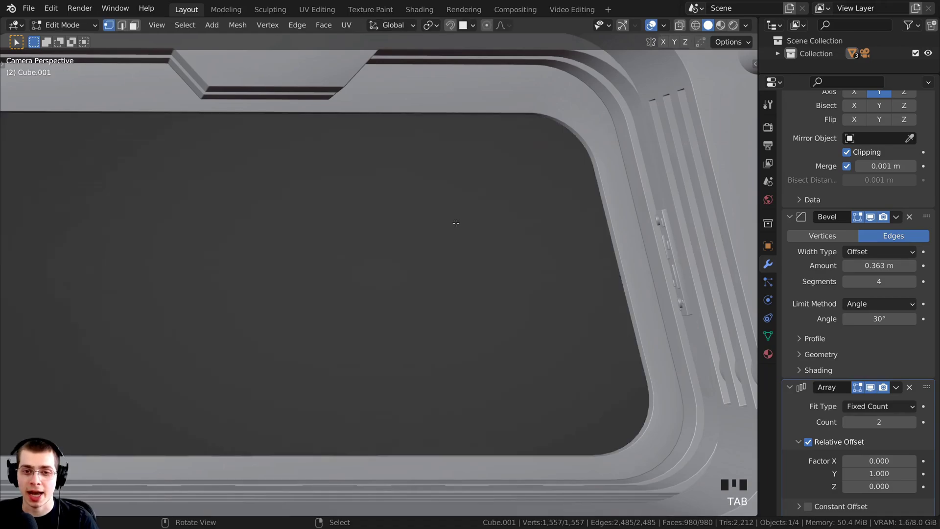
middle_click_drag(419, 252, 508, 240)
scroll(399, 254, "up", 8)
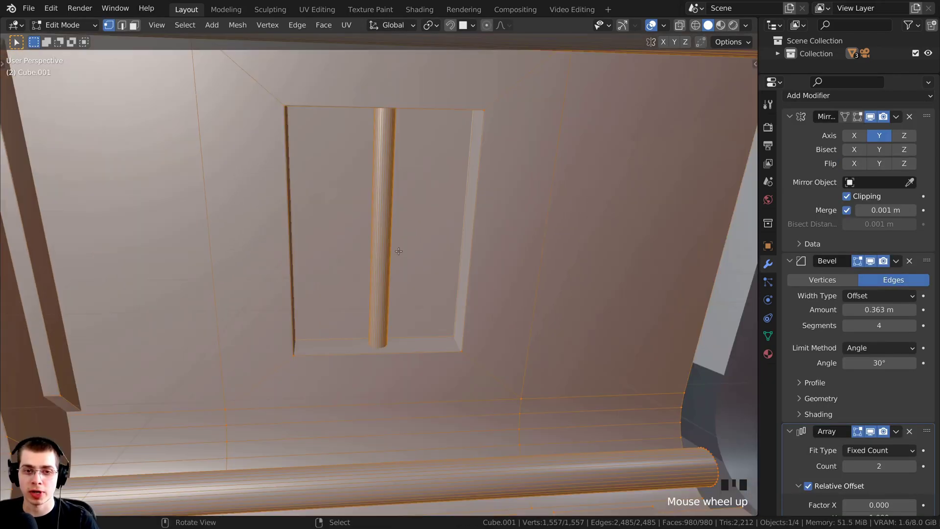
middle_click_drag(399, 252, 440, 193, "shift")
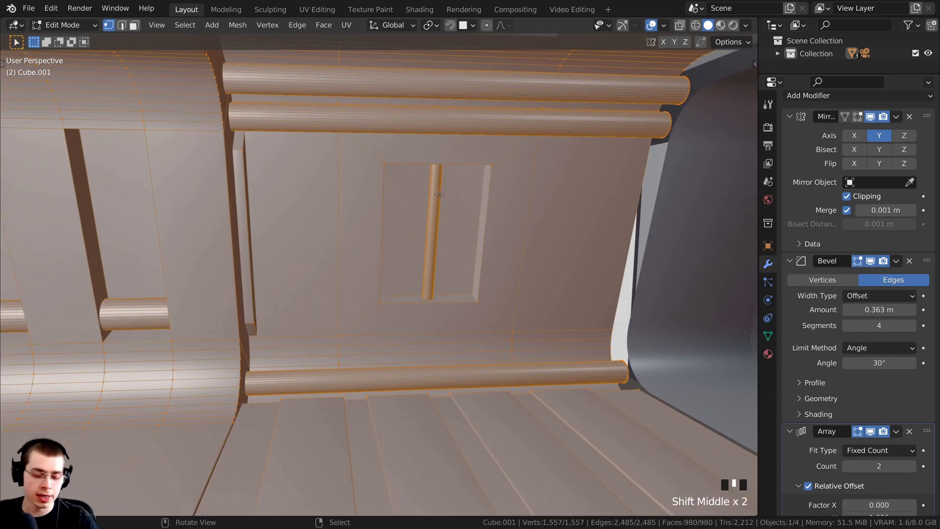
key("a")
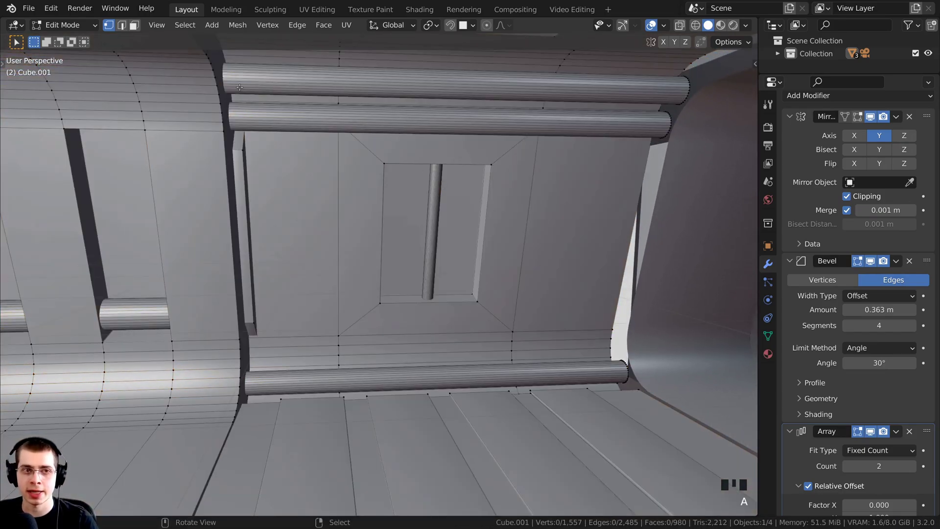
left_click(135, 27)
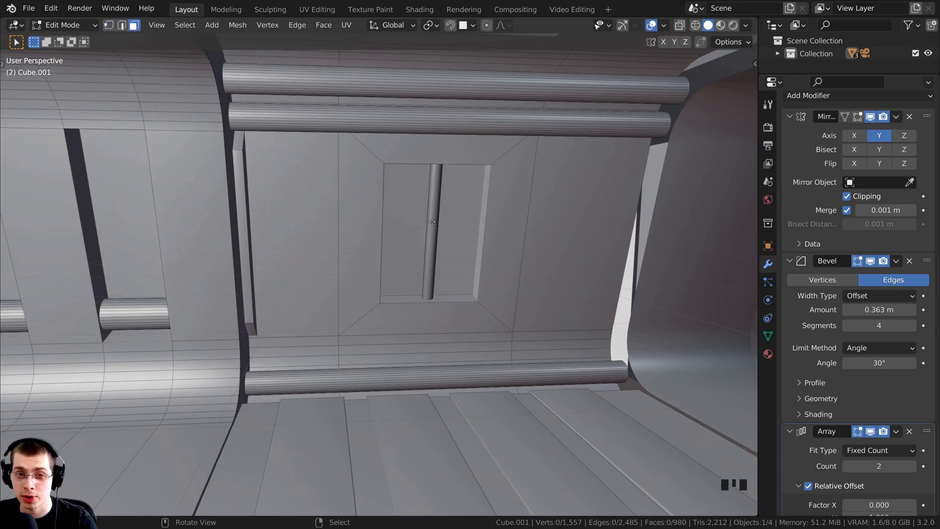
key("l")
scroll(379, 254, "down", 3)
middle_click_drag(378, 254, 419, 198, "shift")
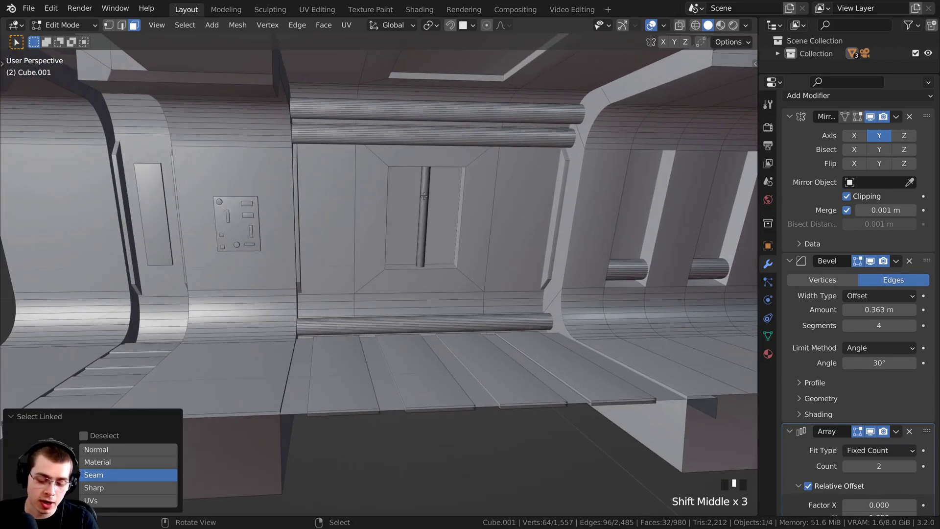
key("l")
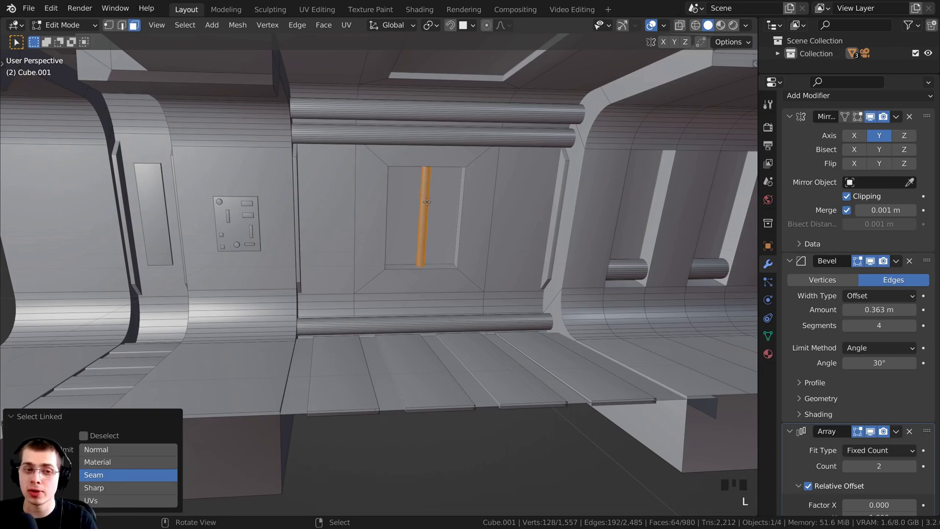
middle_click_drag(426, 201, 367, 208, "shift")
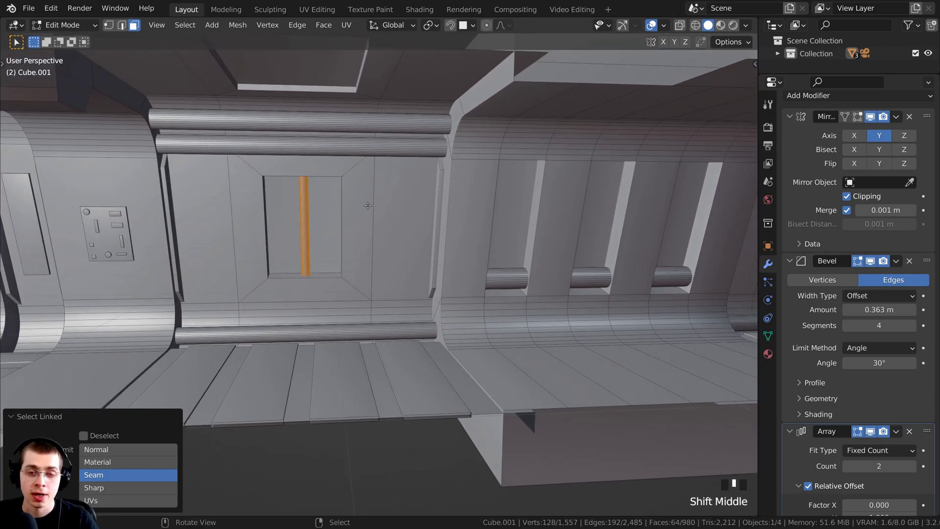
key("x")
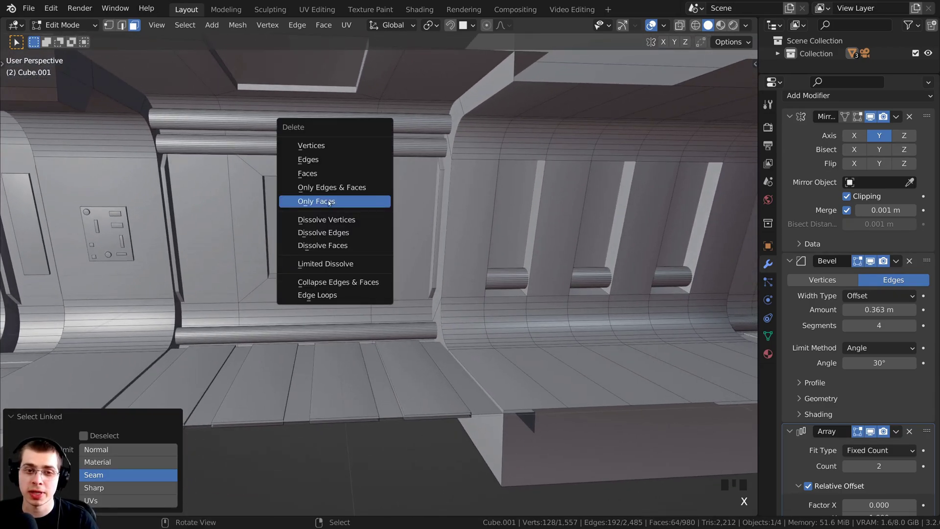
left_click(316, 146)
Leave mesh editing and examine the end section's plain recessed window and surrounding walls through the camera.
scroll(333, 185, "down", 6)
middle_click_drag(467, 294, 425, 280, "shift")
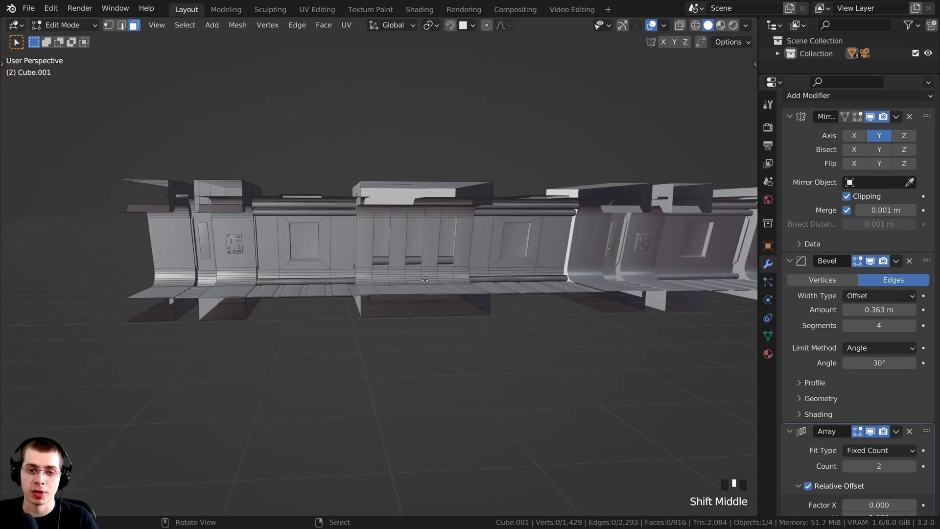
key("Tab")
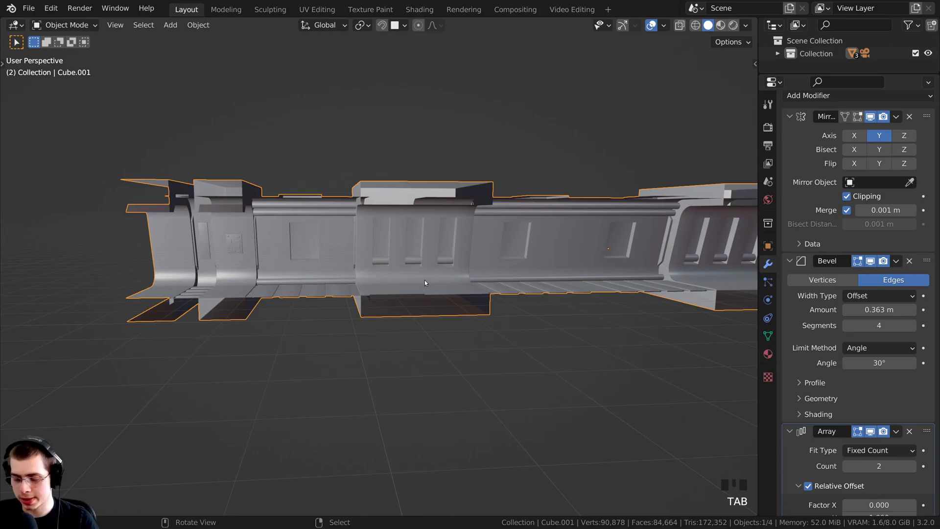
key("KP_0")
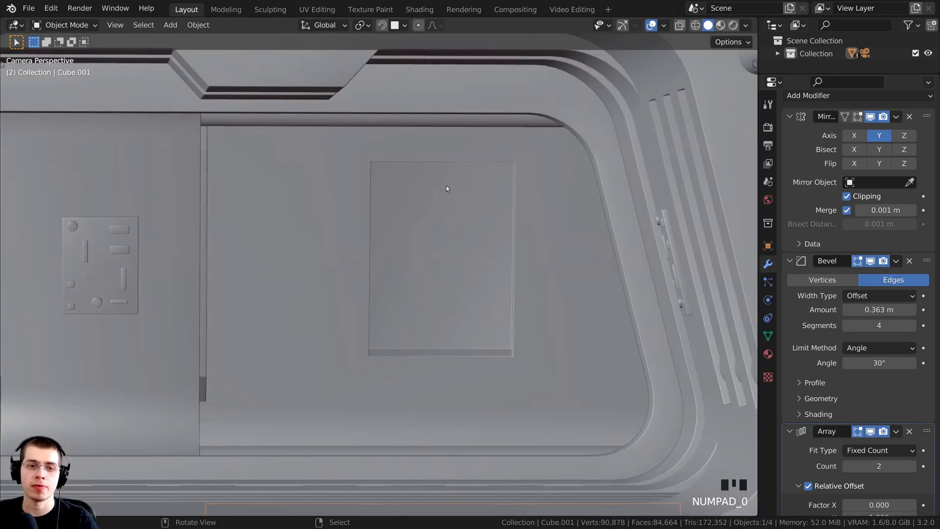
middle_click_drag(446, 186, 414, 289, "shift")
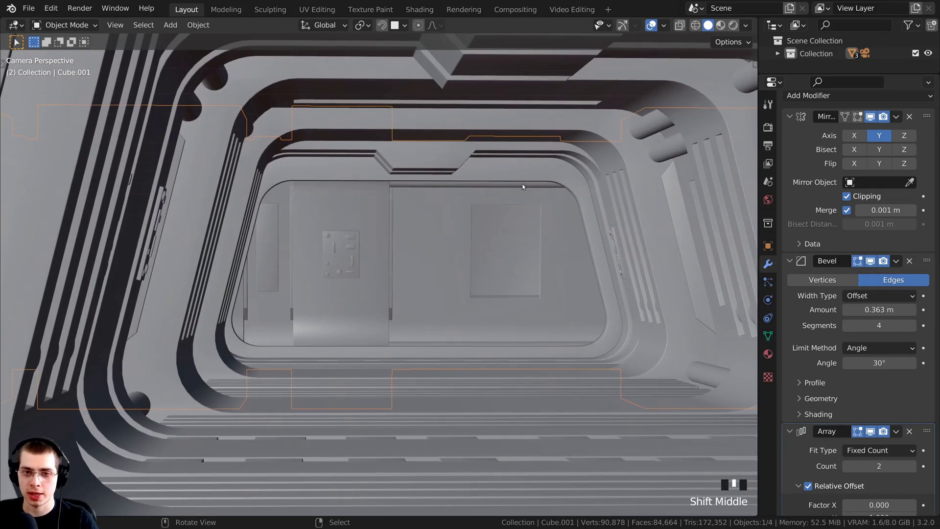
key("a")
key("a")
scroll(509, 286, "down", 5)
middle_click_drag(500, 286, 384, 303, "shift")
scroll(405, 294, "down", 3)
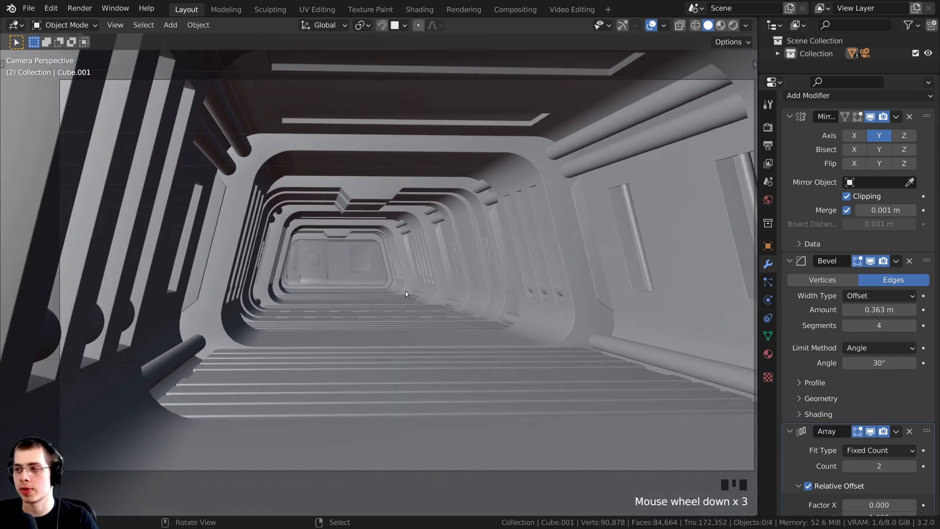
scroll(391, 237, "up", 2)
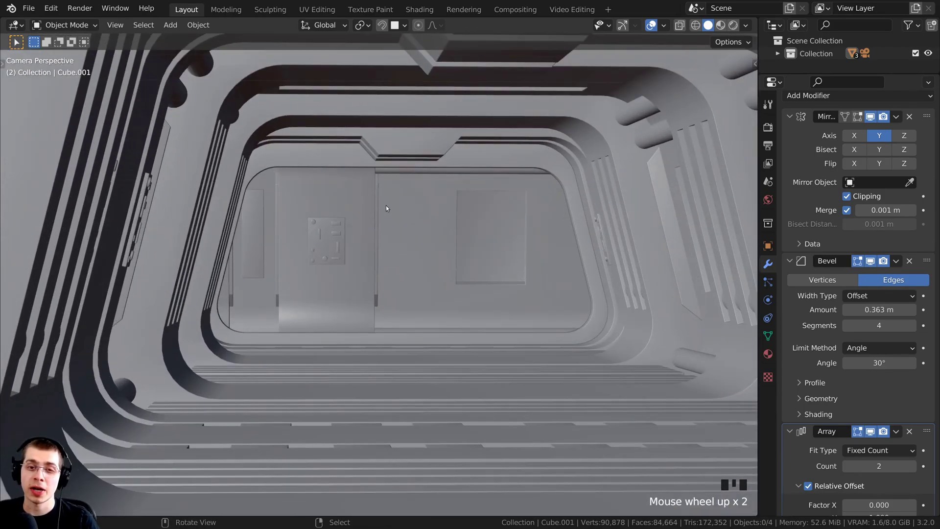
scroll(399, 176, "up", 1)
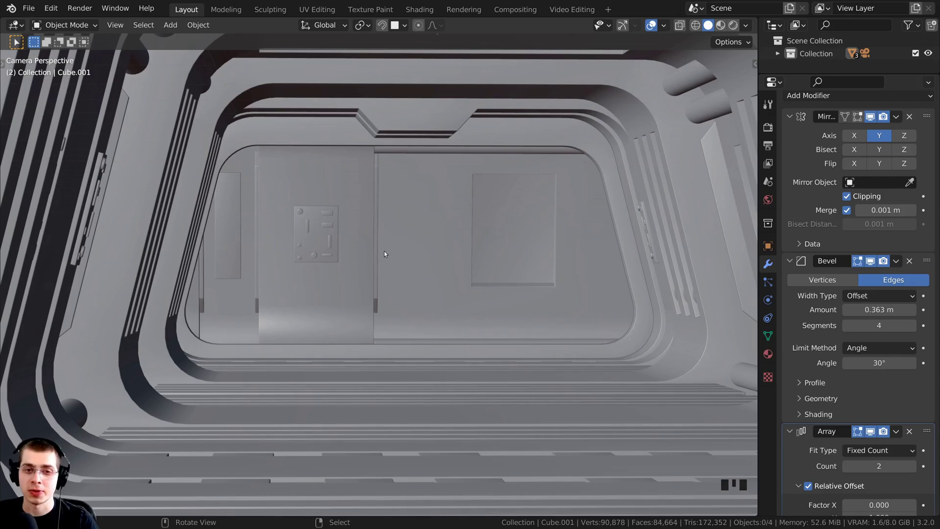
scroll(387, 256, "down", 4)
key("g")
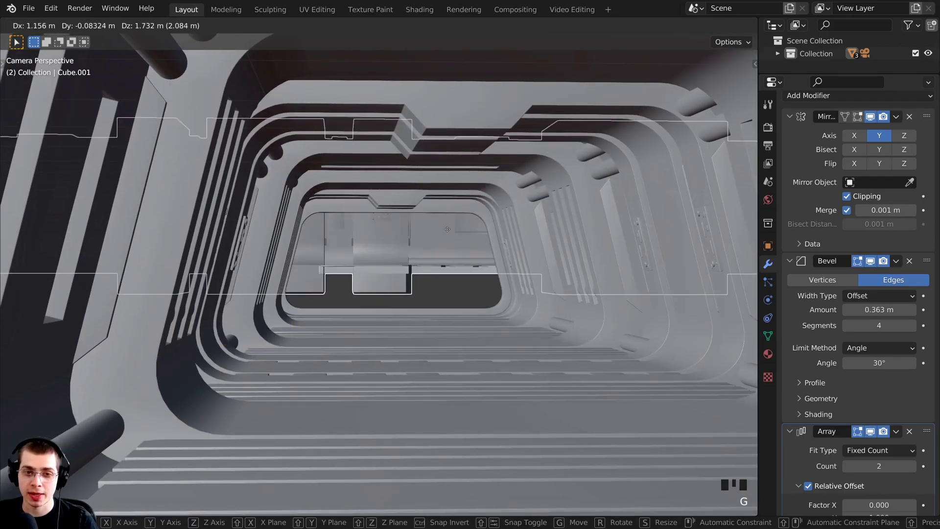
left_click(474, 273)
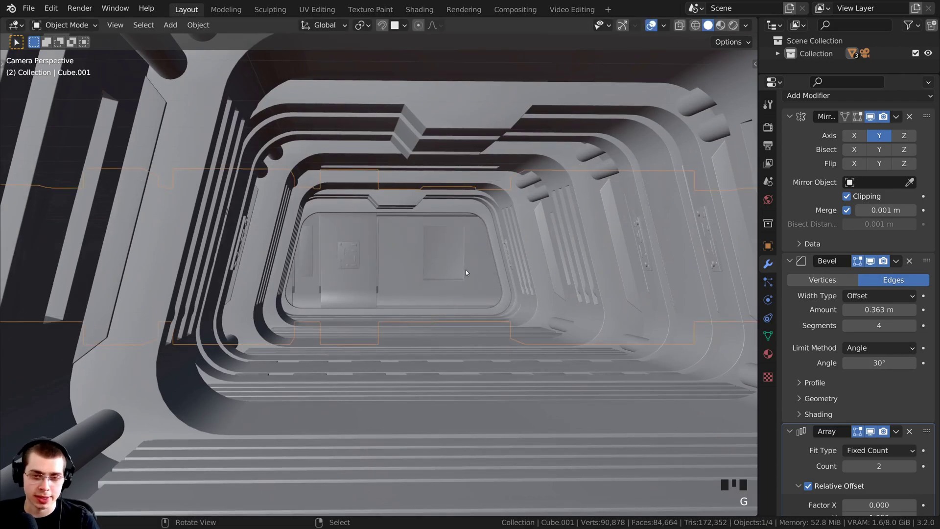
Examine the end section from outside, comparing its editable mesh with the full mirrored and arrayed result.
key("Tab")
middle_click_drag(465, 270, 468, 311)
middle_click_drag(467, 312, 494, 245, "shift")
middle_click_drag(494, 244, 516, 292, "shift")
scroll(503, 216, "up", 2)
scroll(503, 215, "down", 3)
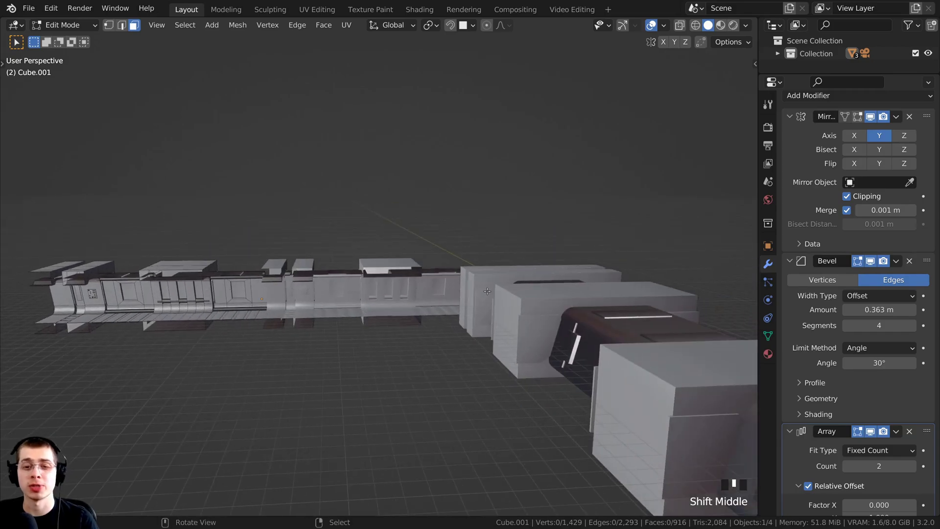
middle_click_drag(449, 288, 411, 279, "shift")
scroll(374, 269, "up", 1)
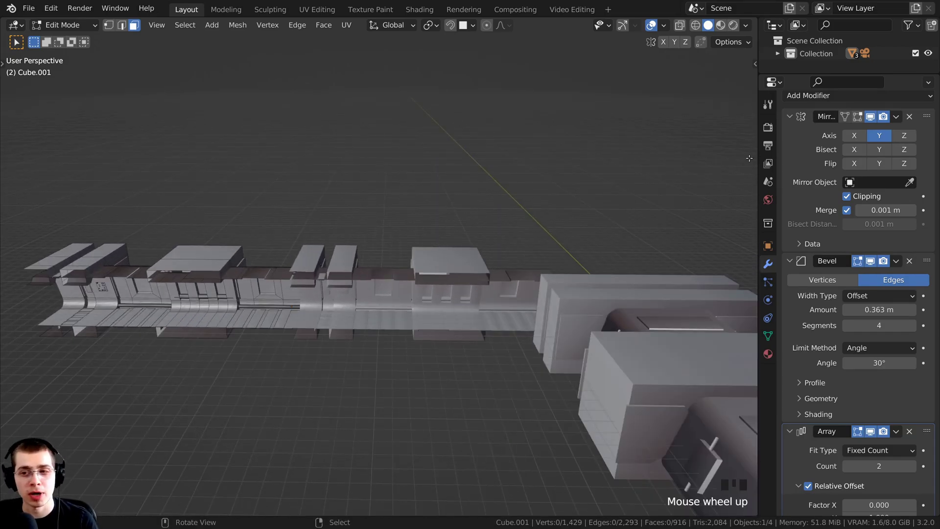
scroll(781, 401, "down", 3)
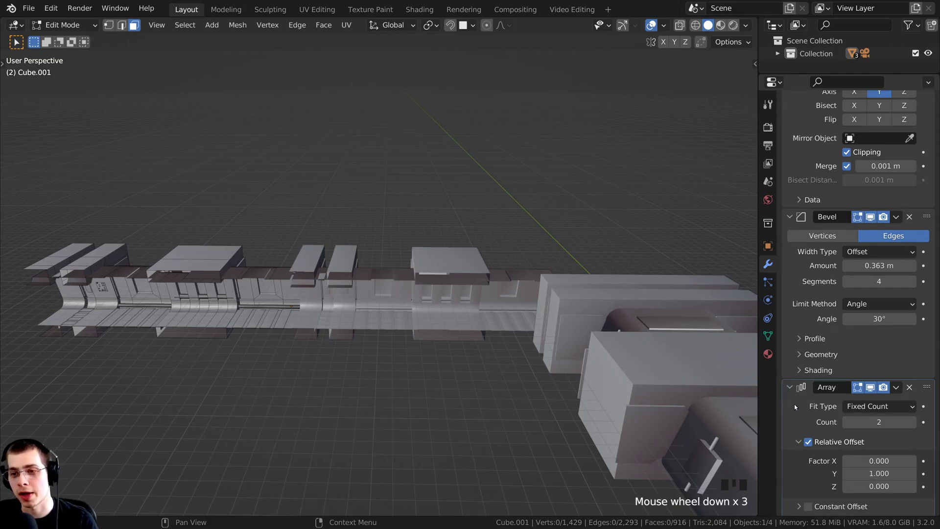
middle_click_drag(506, 298, 526, 288, "shift")
middle_click_drag(612, 197, 699, 194)
key("Tab")
key("Tab")
key("Tab")
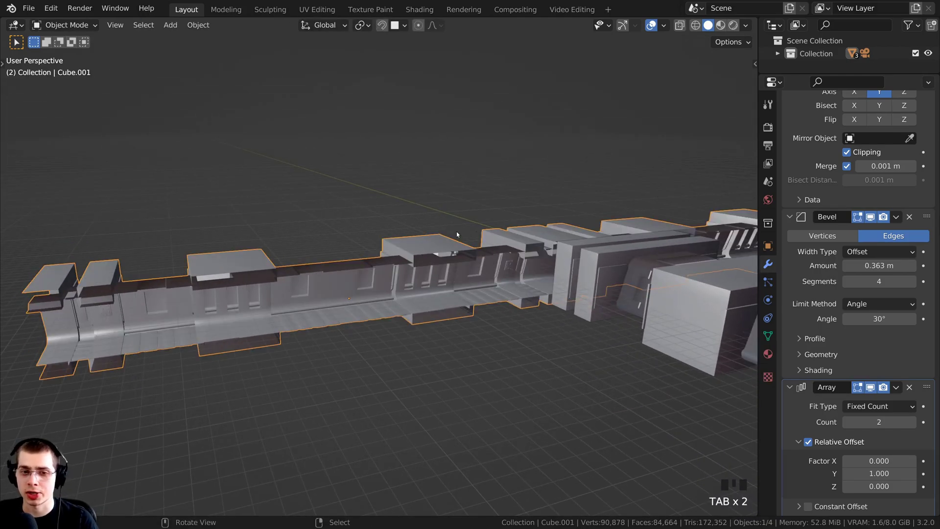
Apply the Mirror and Array modifiers on the corridor's end section.
scroll(826, 245, "up", 5)
scroll(861, 176, "up", 1)
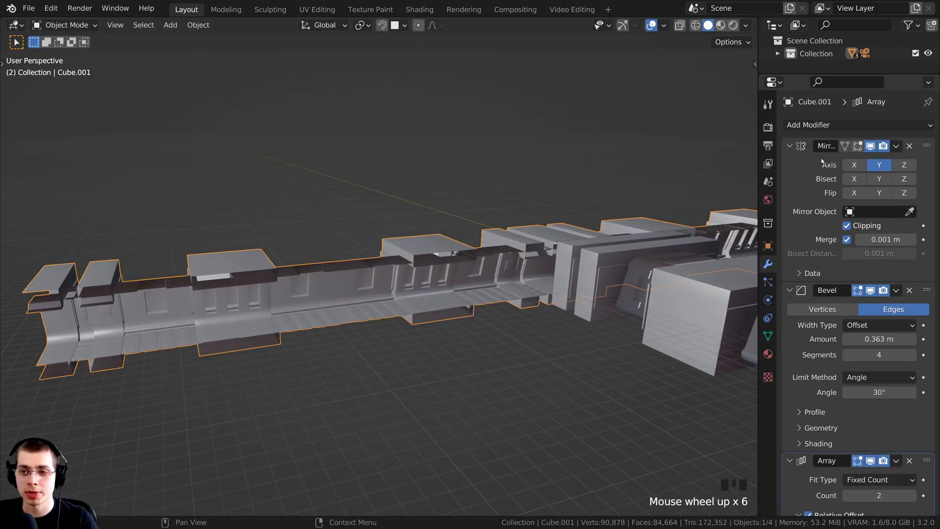
left_click(898, 147)
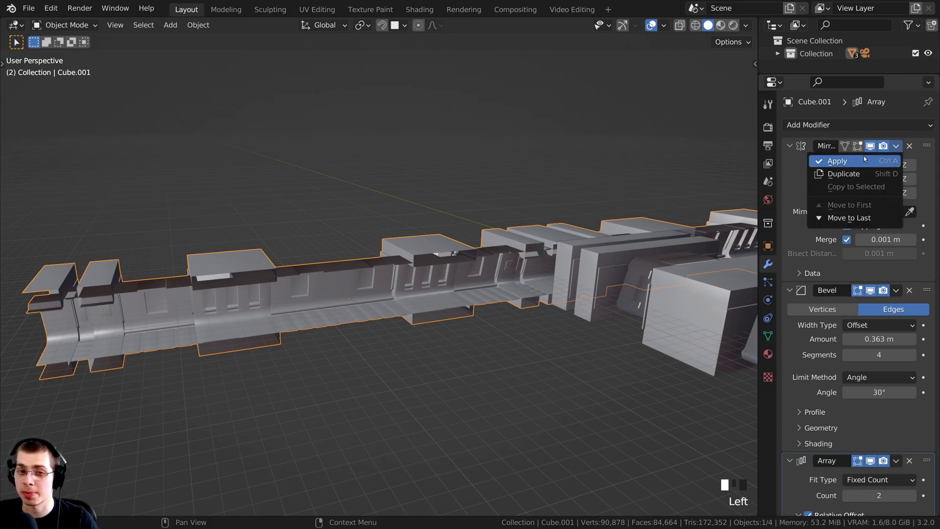
left_click(837, 161)
scroll(859, 348, "down", 2)
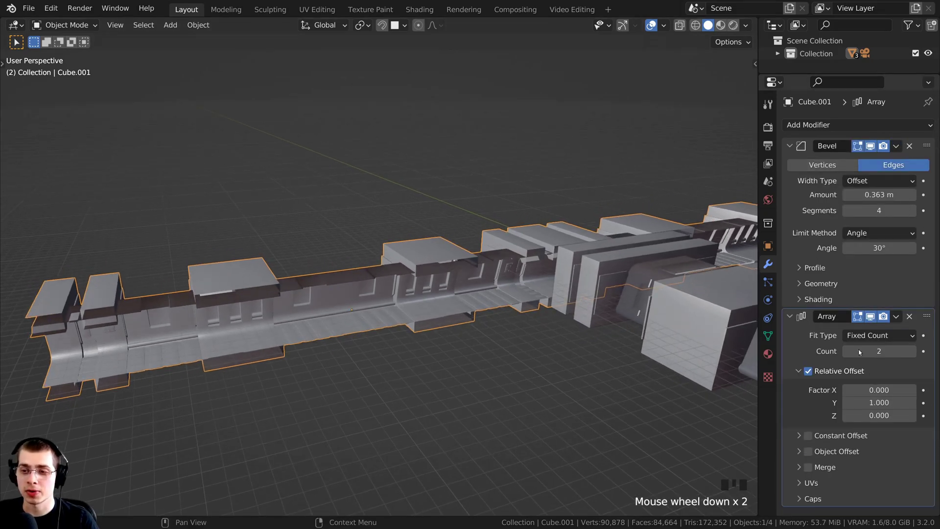
left_click(897, 317)
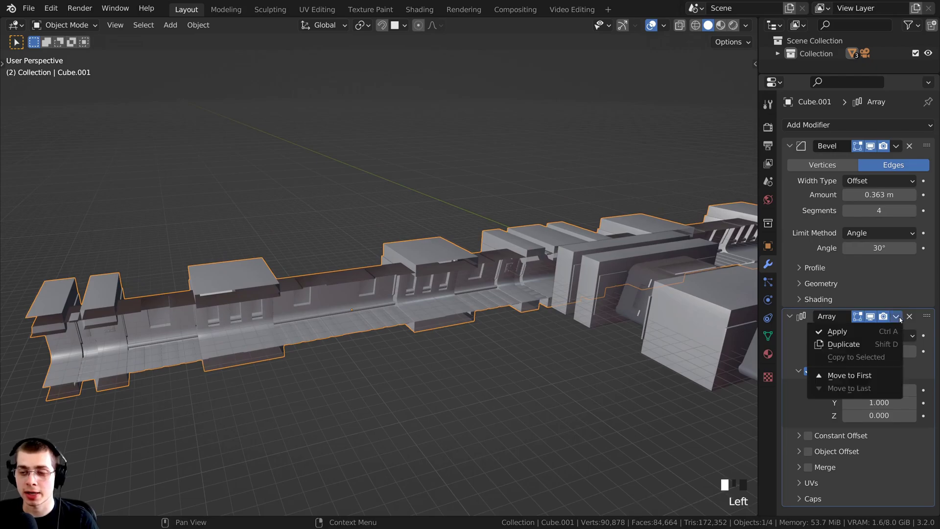
left_click(838, 331)
Open the end section's mesh for editing and select all of its geometry.
middle_click_drag(475, 401, 488, 232, "shift")
key("Tab")
middle_click_drag(558, 221, 523, 206)
key("a")
key("a")
key("a")
scroll(548, 201, "down", 4)
middle_click_drag(306, 252, 274, 264)
key("a")
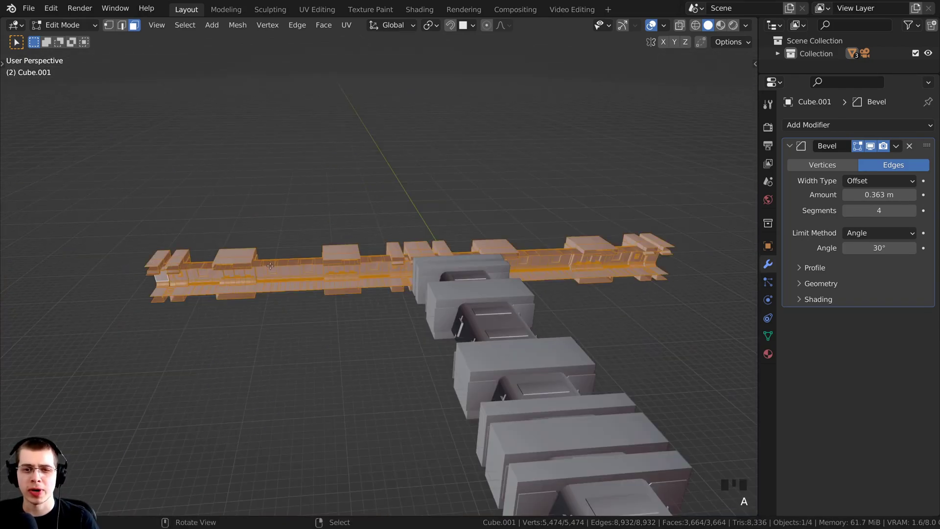
Show the end section and the corridor in wireframe from directly above.
middle_click_drag(543, 263, 314, 329)
scroll(314, 329, "up", 3)
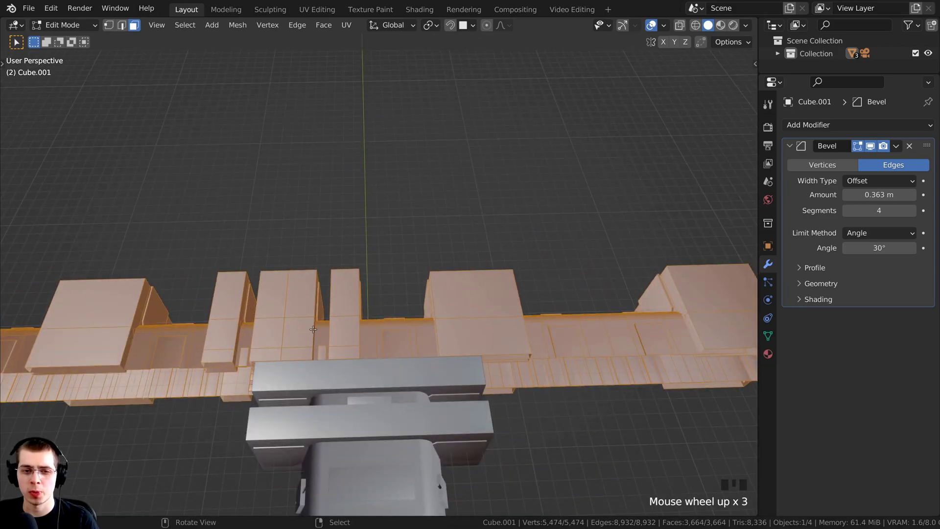
middle_click_drag(400, 338, 394, 358)
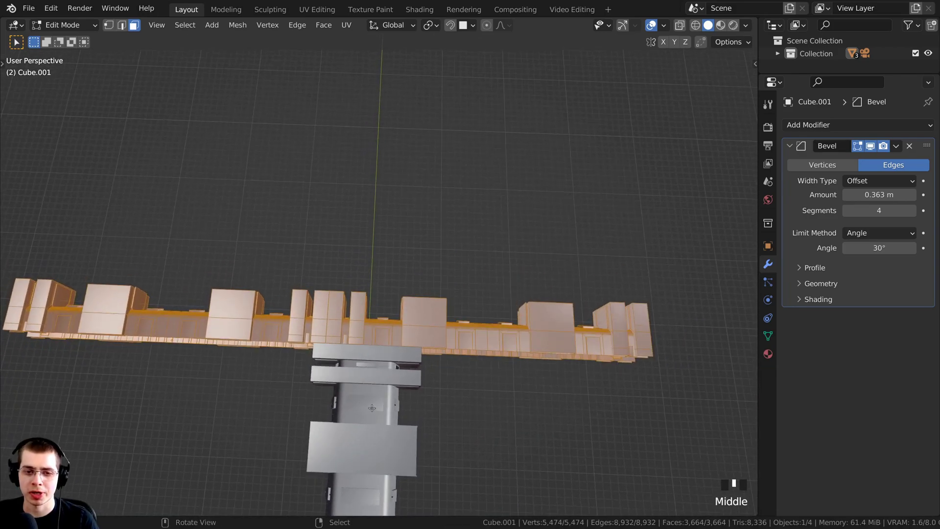
middle_click_drag(371, 408, 400, 363, "shift")
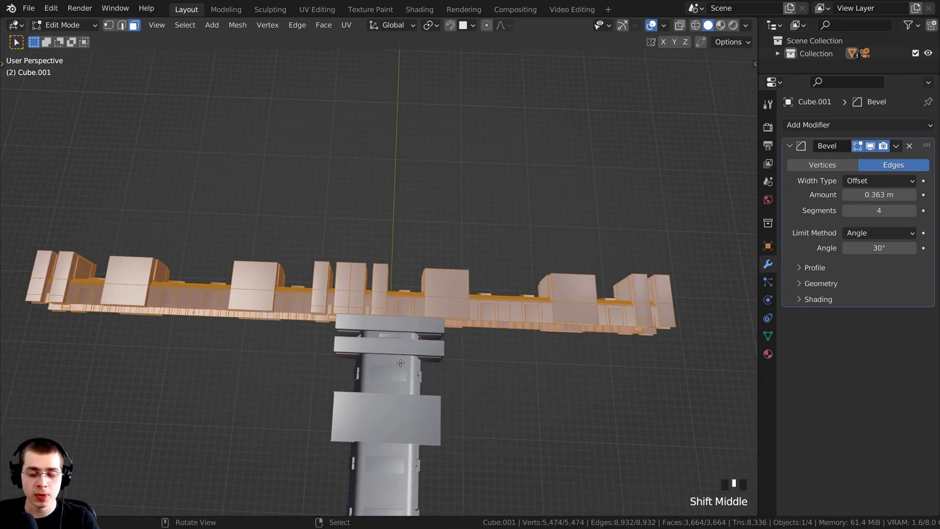
key("KP_7")
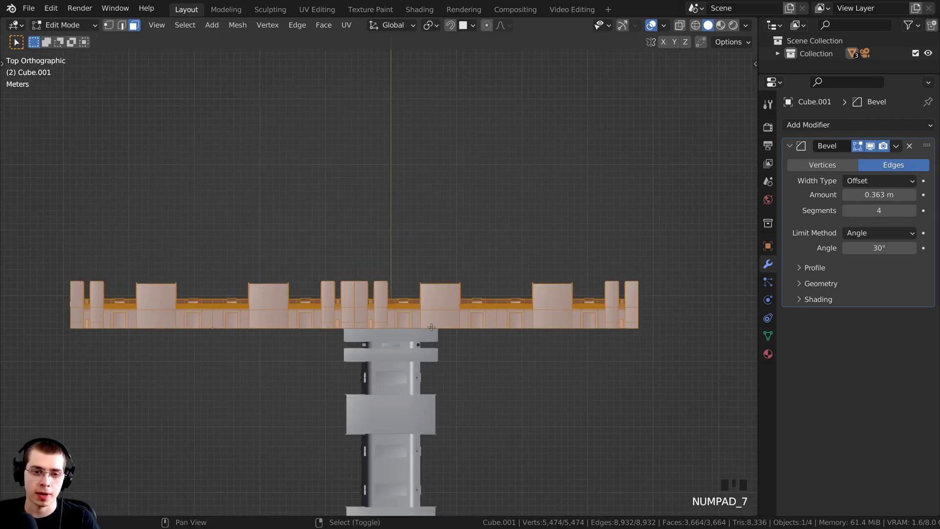
middle_click_drag(401, 363, 426, 308, "shift")
scroll(441, 256, "up", 2)
key("z")
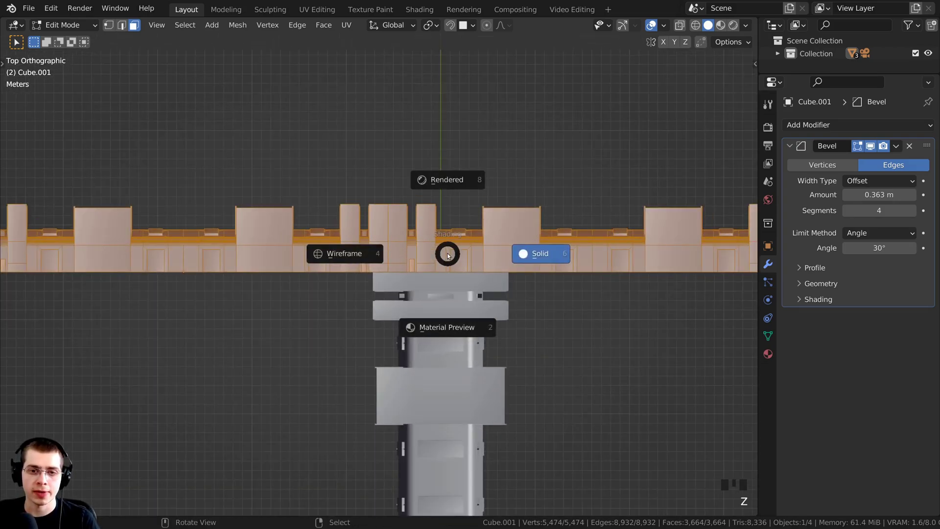
left_click(303, 253)
scroll(303, 253, "down", 2)
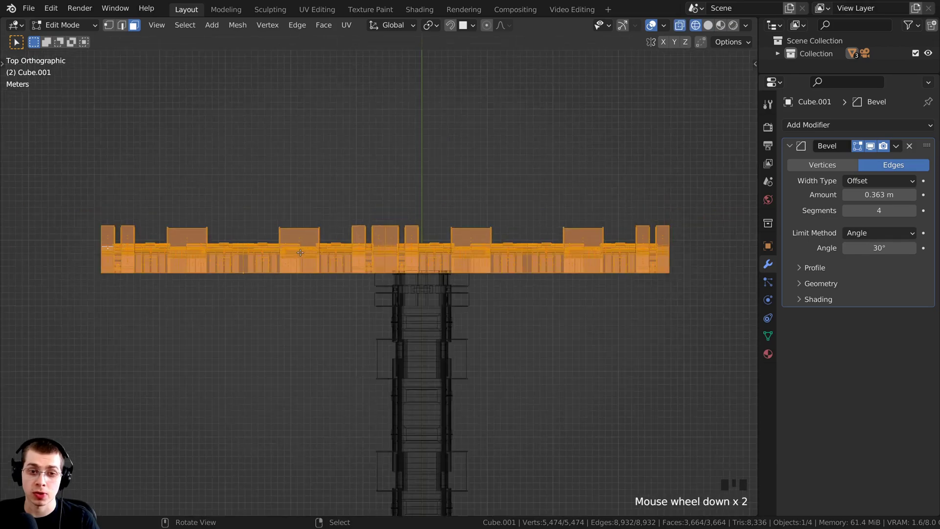
Switch the end section's mesh to vertex selection and deselect all of its geometry.
middle_click_drag(280, 228, 270, 228, "shift")
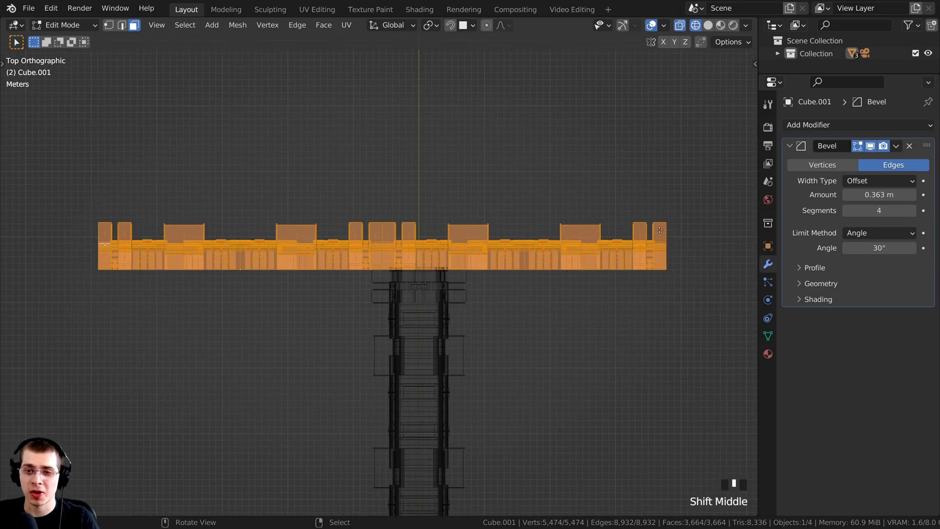
left_click(110, 27)
left_click(317, 3)
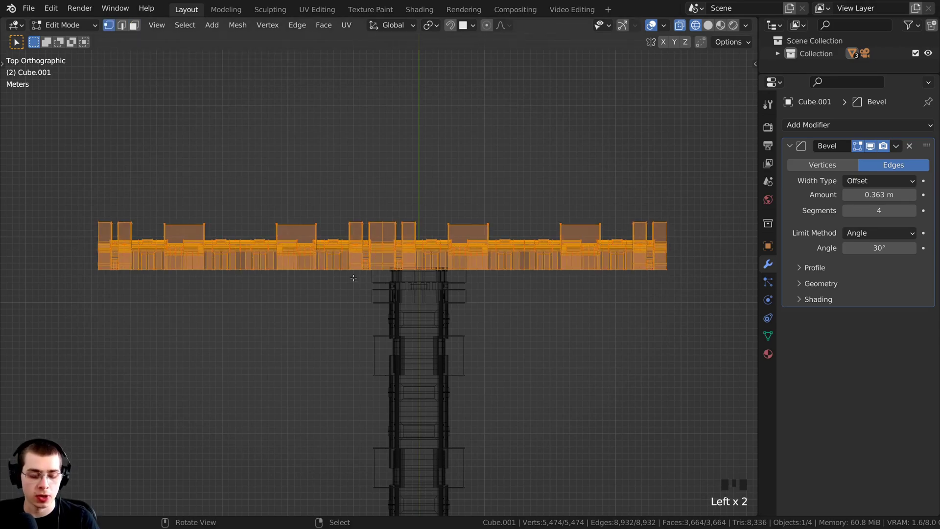
middle_click_drag(444, 150, 443, 157, "shift")
scroll(365, 184, "up", 1)
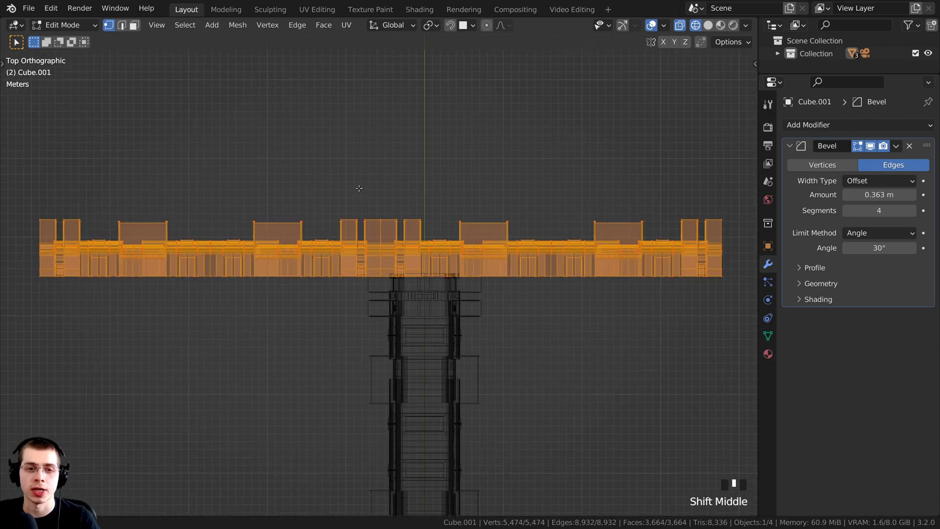
middle_click_drag(358, 186, 353, 190, "shift")
left_click(437, 230)
key("alt+a")
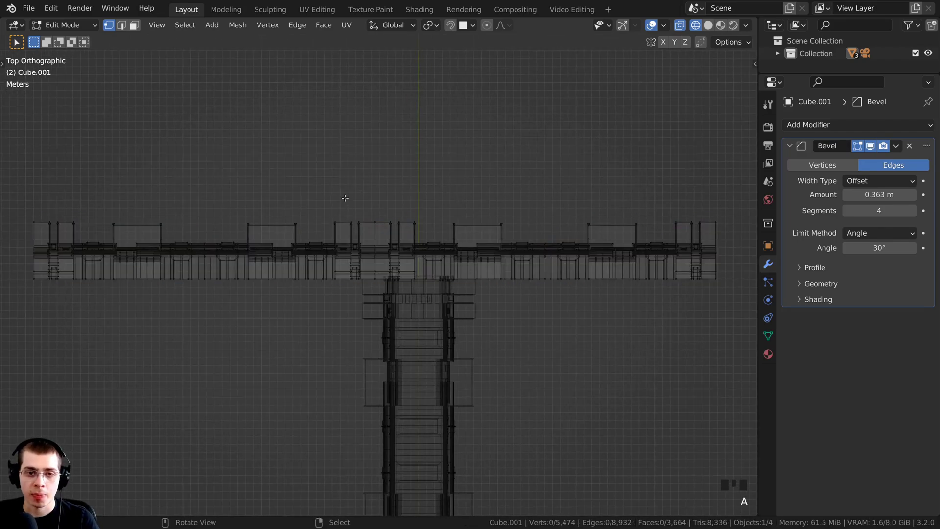
Box-select the end section's outer stretches on both sides of the corridor, check them from the camera, and delete their vertices.
key("b")
left_click_drag(352, 179, 13, 331)
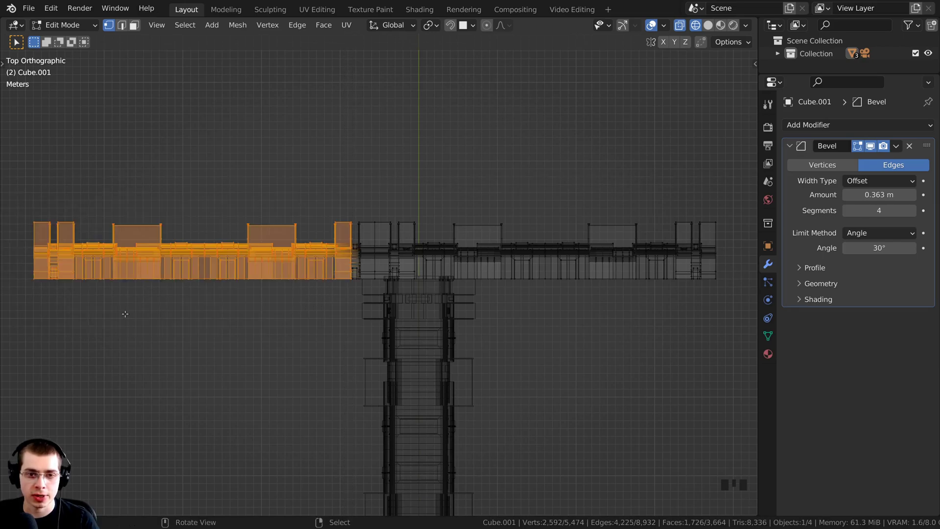
key("b")
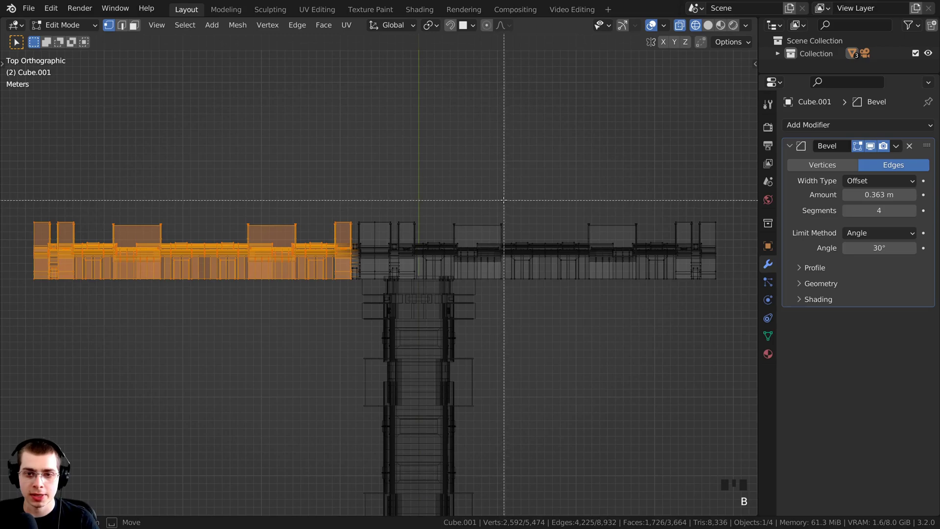
left_click_drag(503, 199, 756, 316)
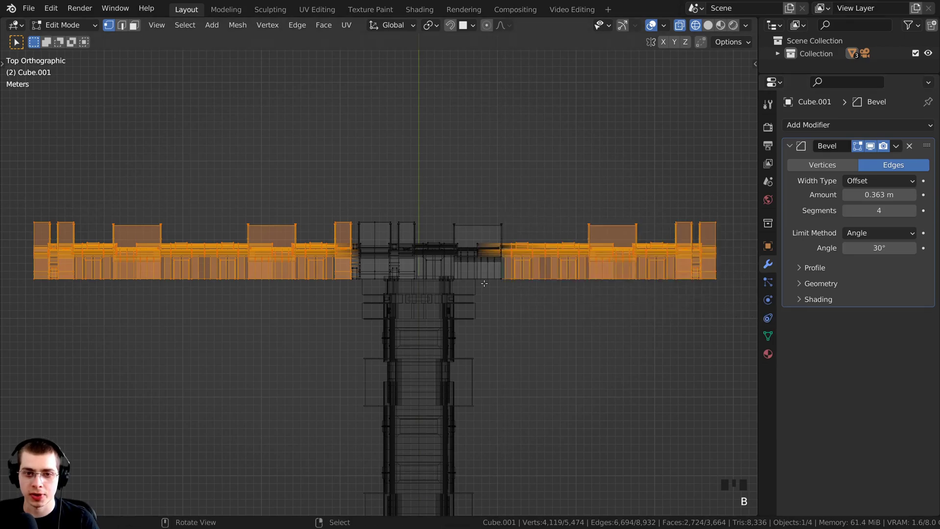
key("KP_0")
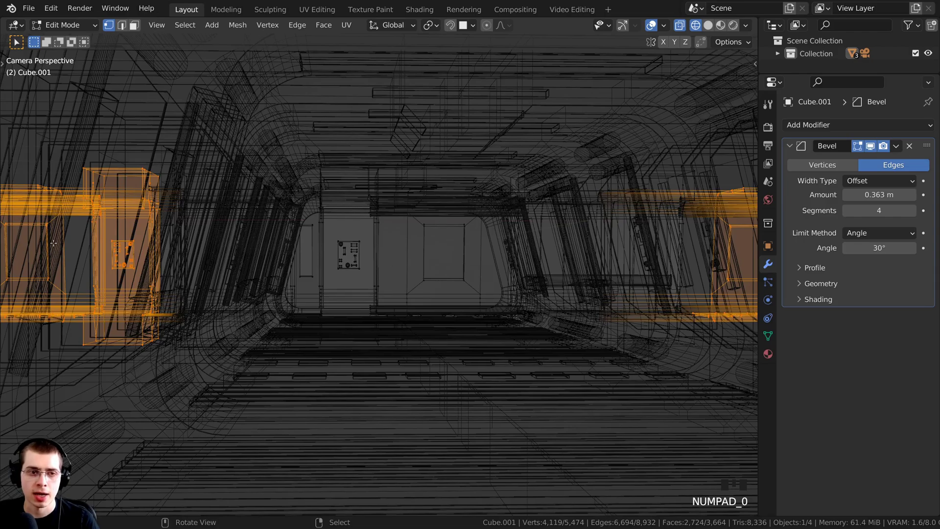
scroll(79, 243, "down", 2)
key("z")
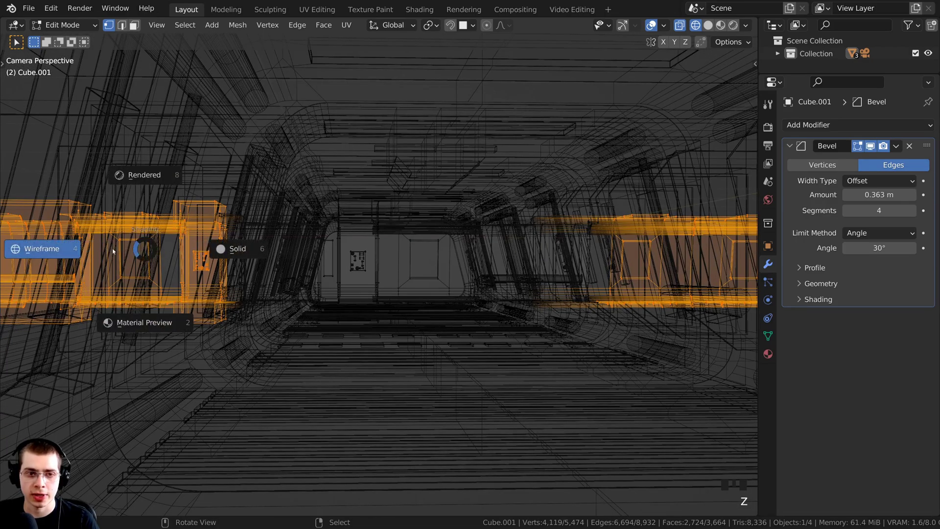
left_click(236, 253)
scroll(398, 253, "up", 3)
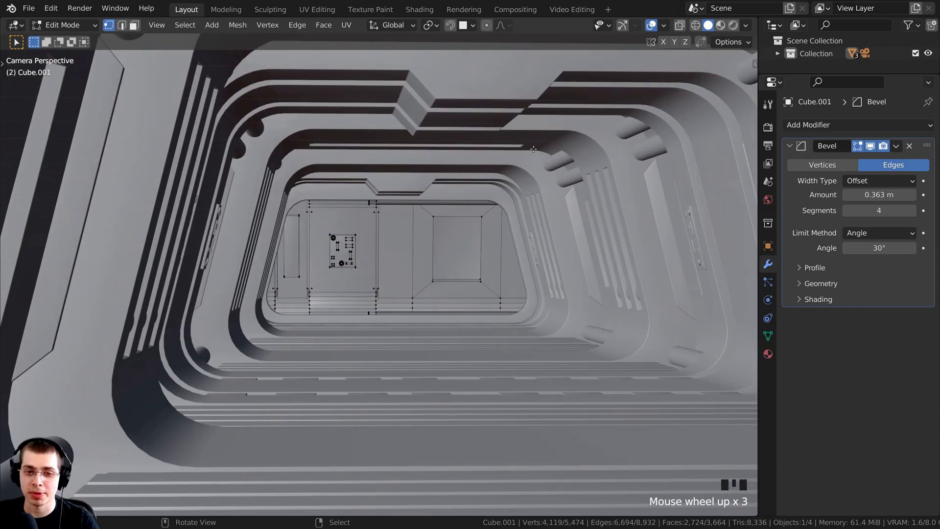
middle_click_drag(497, 208, 495, 244)
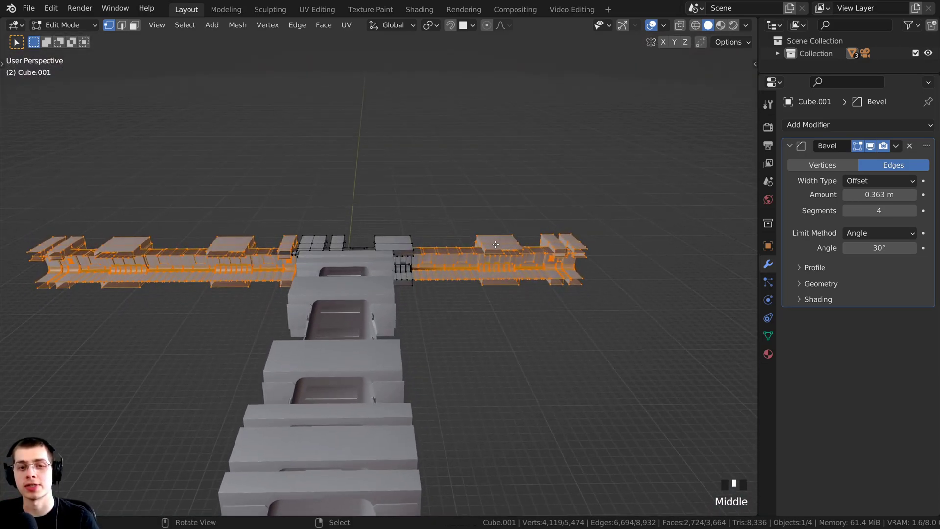
middle_click_drag(175, 224, 279, 227)
scroll(279, 226, "up", 1)
key("x")
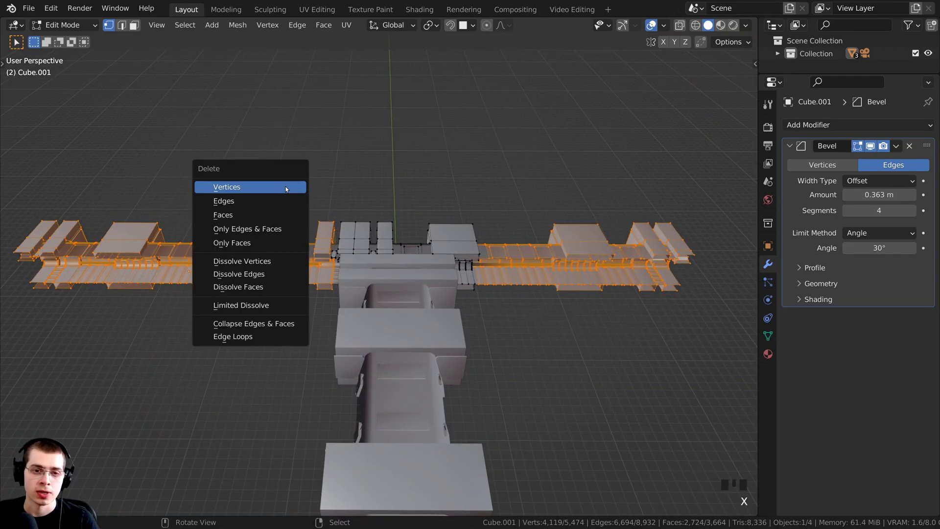
left_click(258, 193)
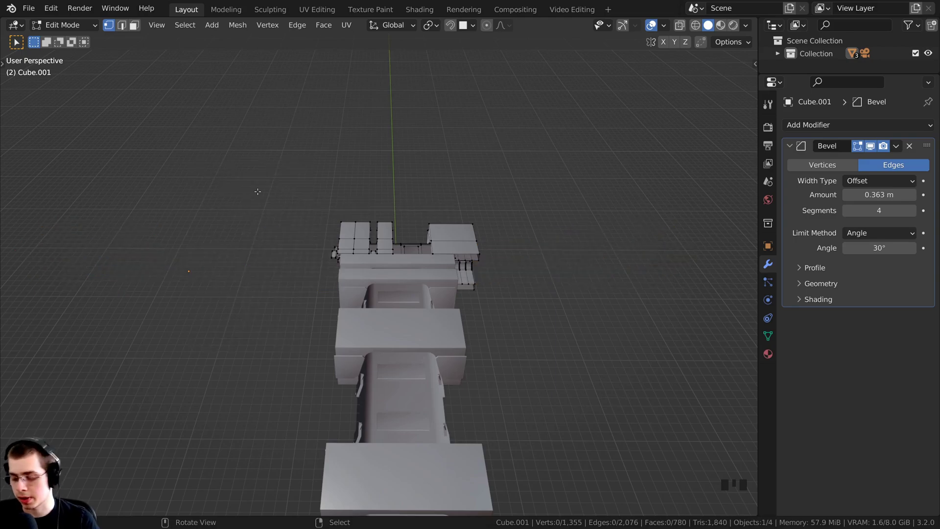
Check the trimmed end section from the camera, frame its remaining geometry, and look closely at its inner wall with nothing selected.
key("KP_0")
scroll(258, 191, "up", 4)
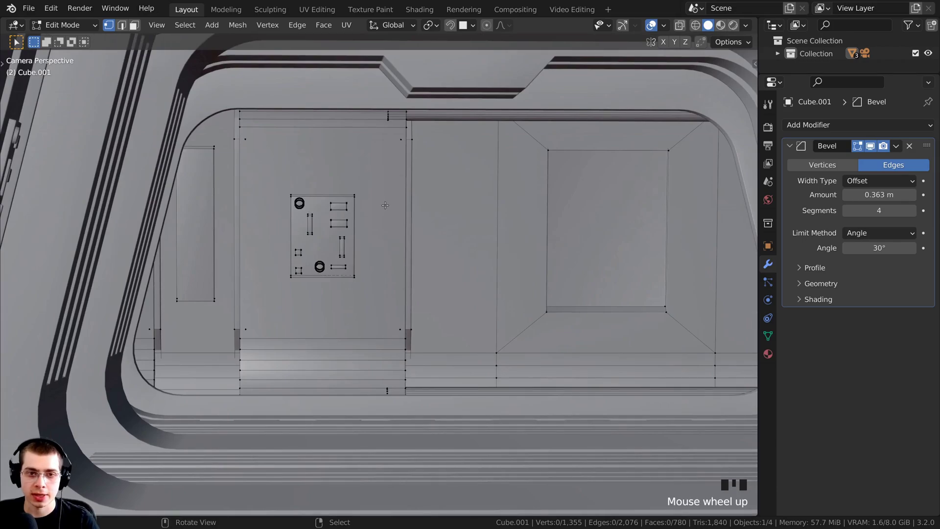
middle_click_drag(385, 205, 459, 178)
key("a")
key("a")
key("a")
key("a")
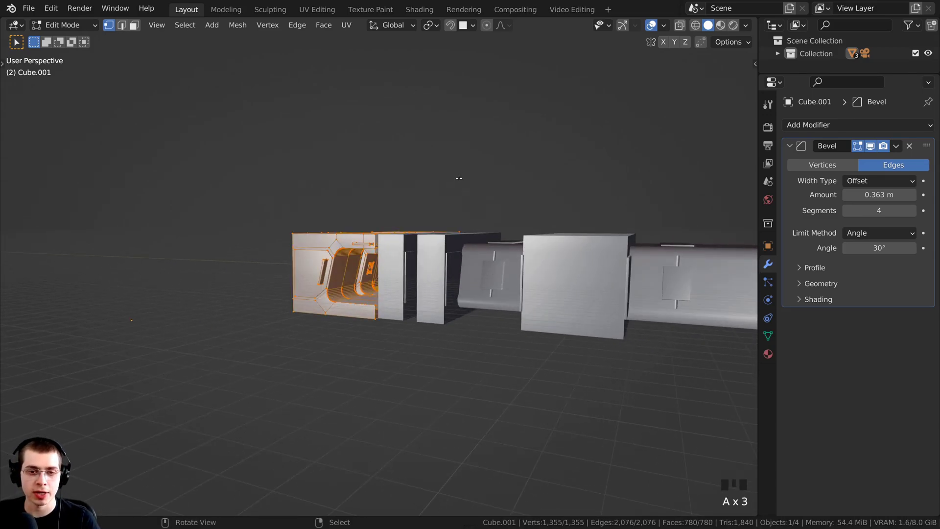
key("KP_Decimal")
middle_click_drag(452, 184, 380, 249, "shift")
scroll(382, 249, "up", 3)
scroll(380, 250, "up", 3)
key("alt+a")
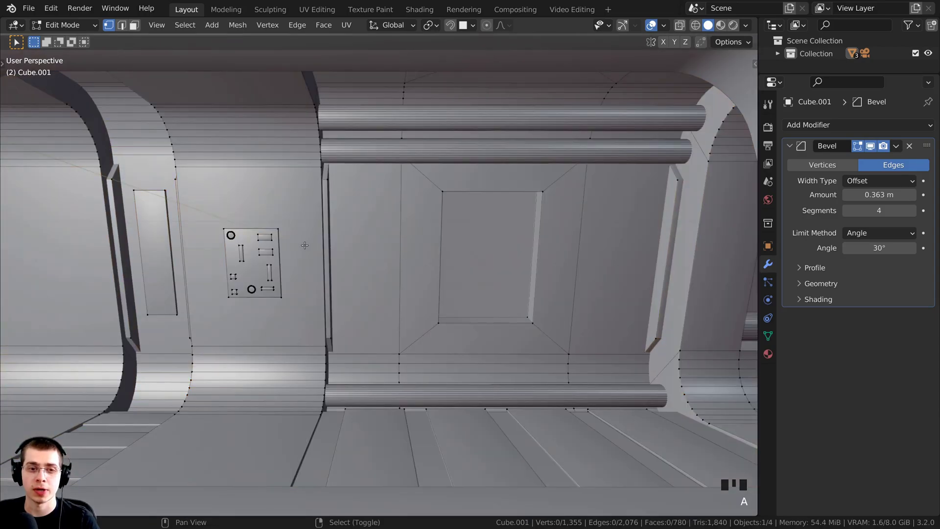
Examine the control panel and the plain wall beside it, both up close and from the camera.
middle_click_drag(259, 248, 252, 243, "shift")
right_click(252, 241)
right_click(253, 245)
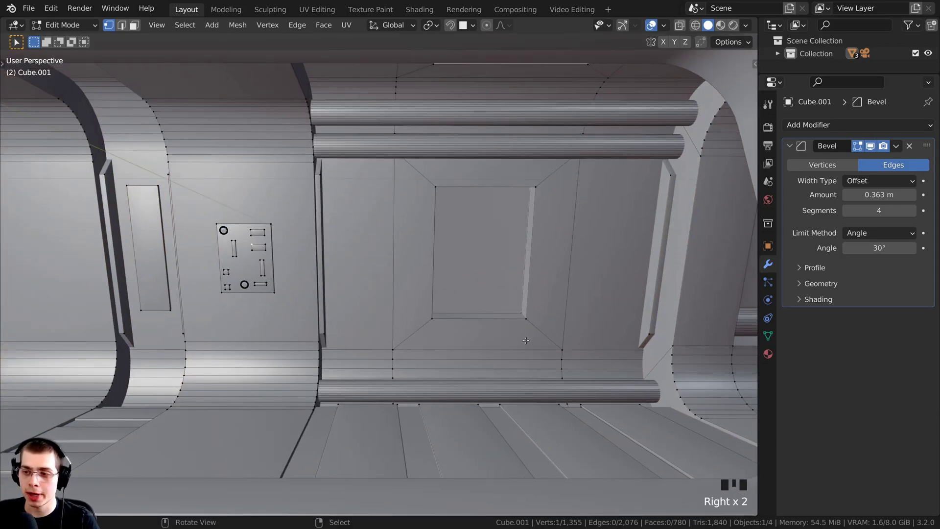
middle_click_drag(430, 240, 279, 236)
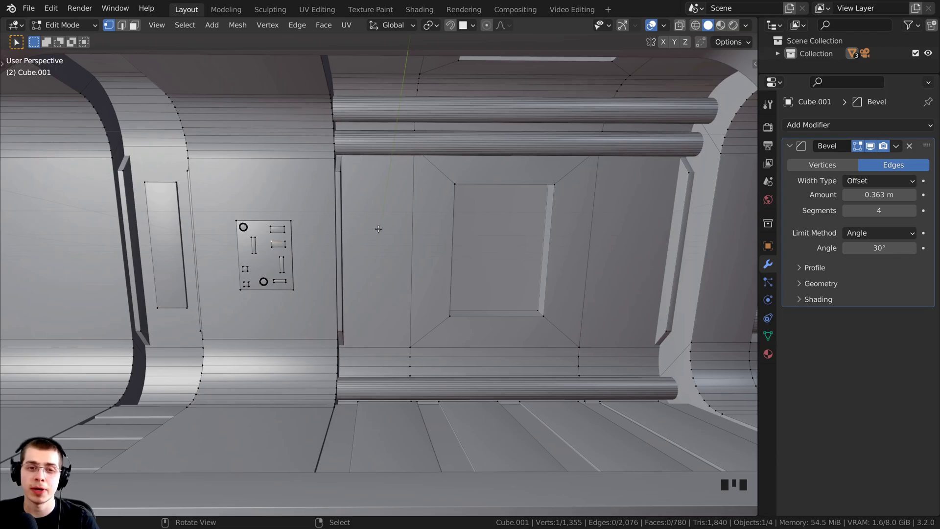
scroll(375, 225, "down", 3)
key("KP_0")
middle_click_drag(374, 225, 457, 210, "shift")
scroll(428, 232, "down", 6)
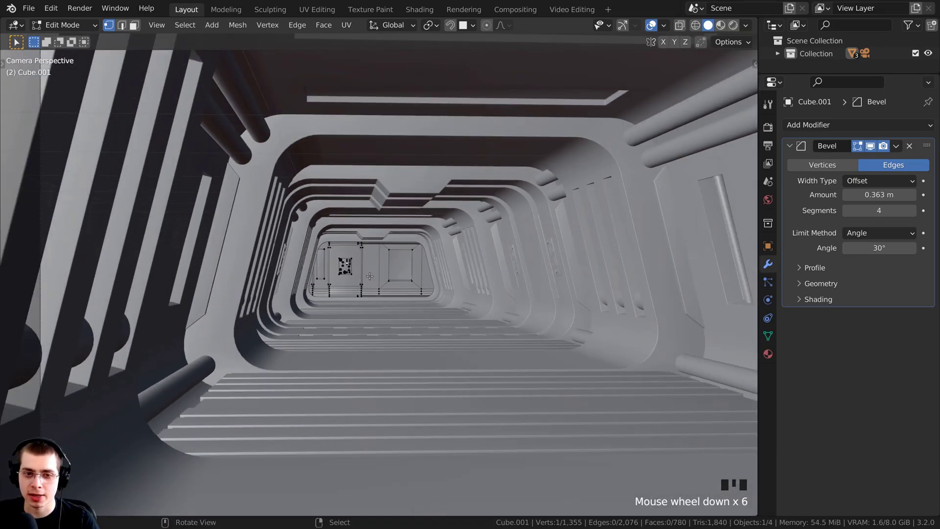
middle_click_drag(379, 274, 286, 261)
scroll(377, 274, "up", 3)
scroll(382, 277, "up", 3)
key("a")
key("a")
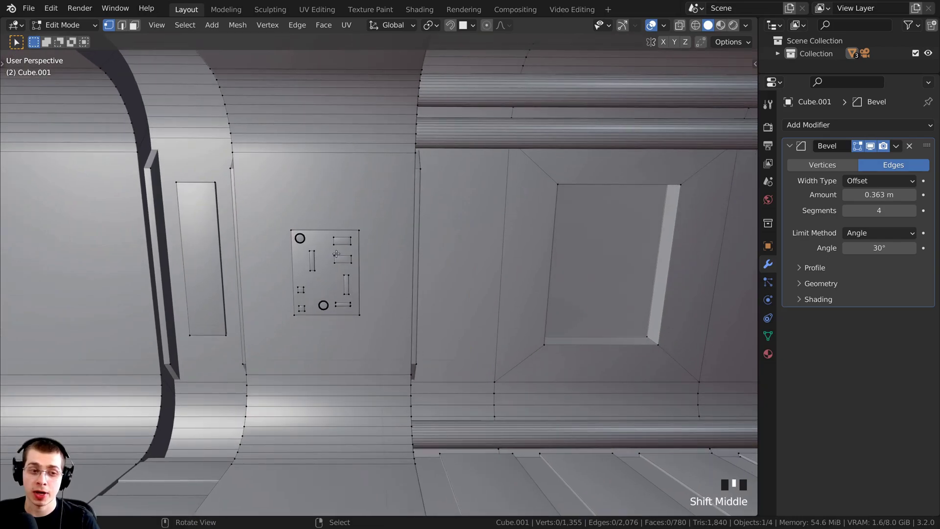
middle_click_drag(347, 256, 230, 246, "shift")
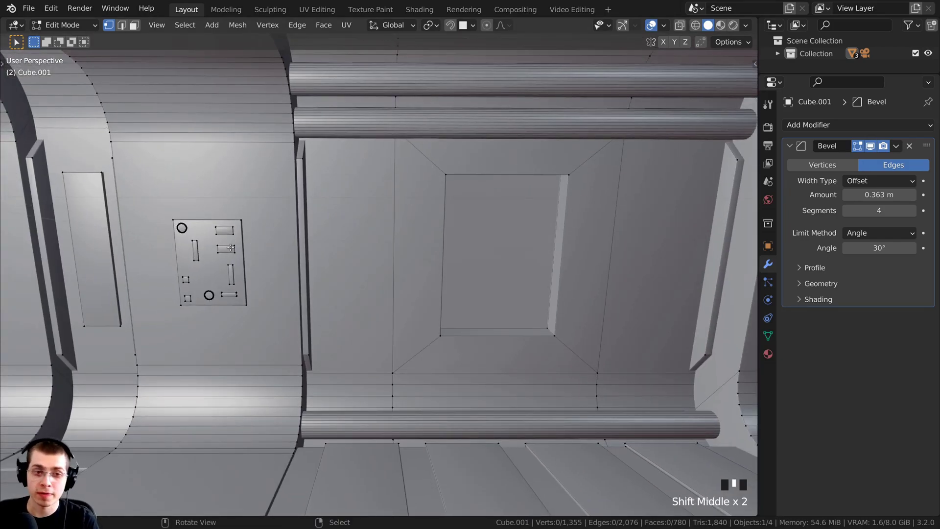
Duplicate one small rectangular button from the control panel onto the wall beside the recessed panel, about 2.03 m along X and 0.59 m along Z.
key("l")
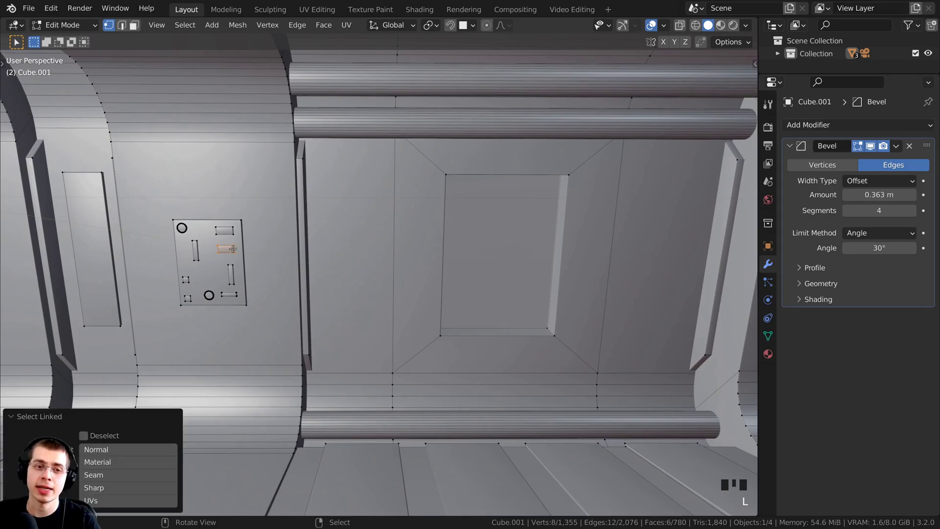
scroll(233, 248, "up", 2)
middle_click_drag(233, 249, 254, 252)
scroll(258, 250, "down", 1)
middle_click_drag(330, 254, 343, 258, "shift")
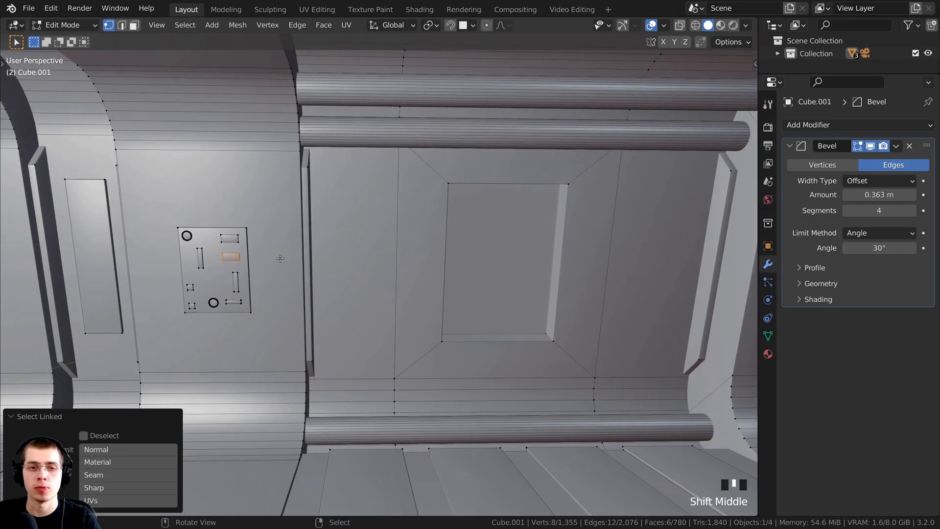
middle_click_drag(250, 256, 252, 252)
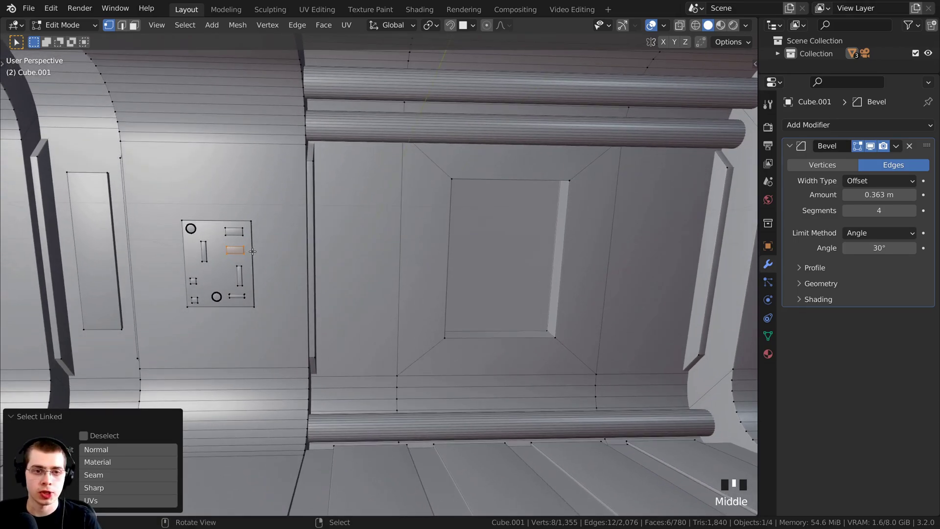
key("shift+d")
left_click(433, 199)
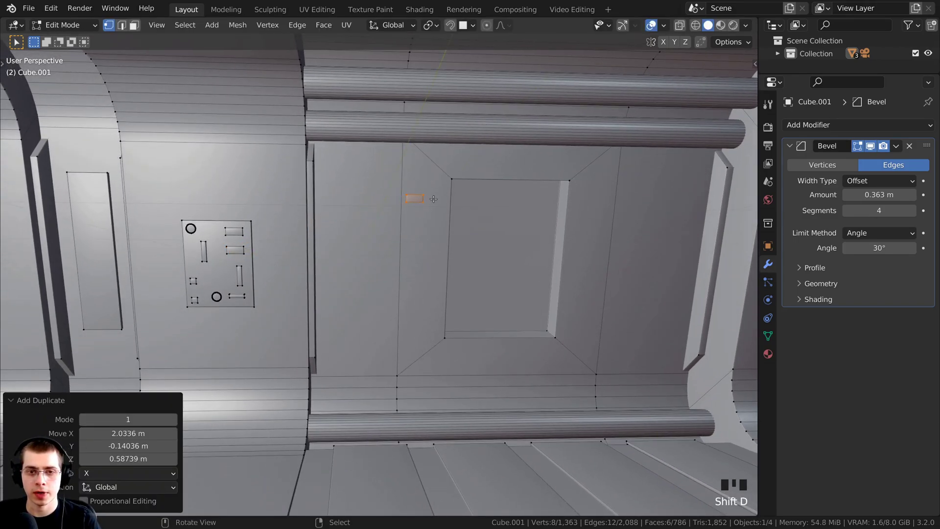
Move the copied button against the wall surface near the recessed panel's upper corner.
middle_click_drag(433, 199, 371, 261)
key("g")
left_click(337, 246)
key("g")
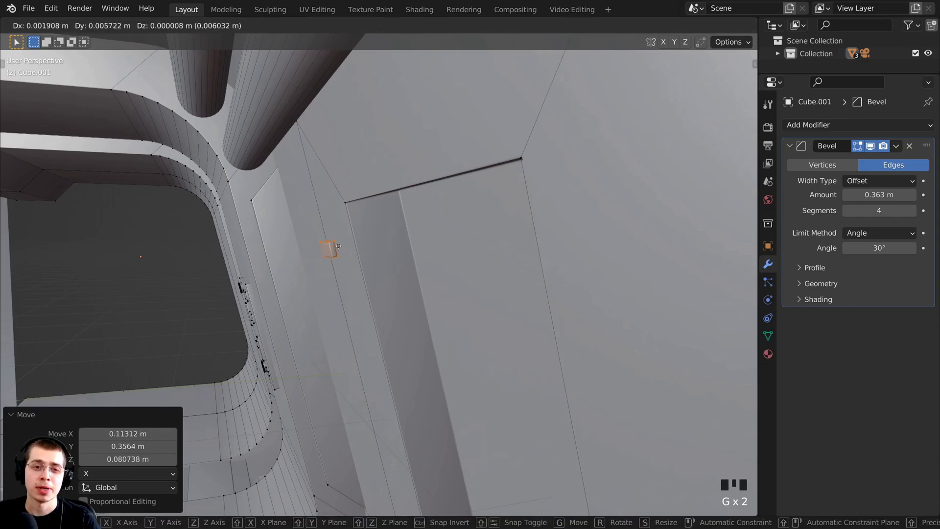
left_click(343, 244)
middle_click_drag(337, 247, 383, 237)
key("g")
left_click(376, 204)
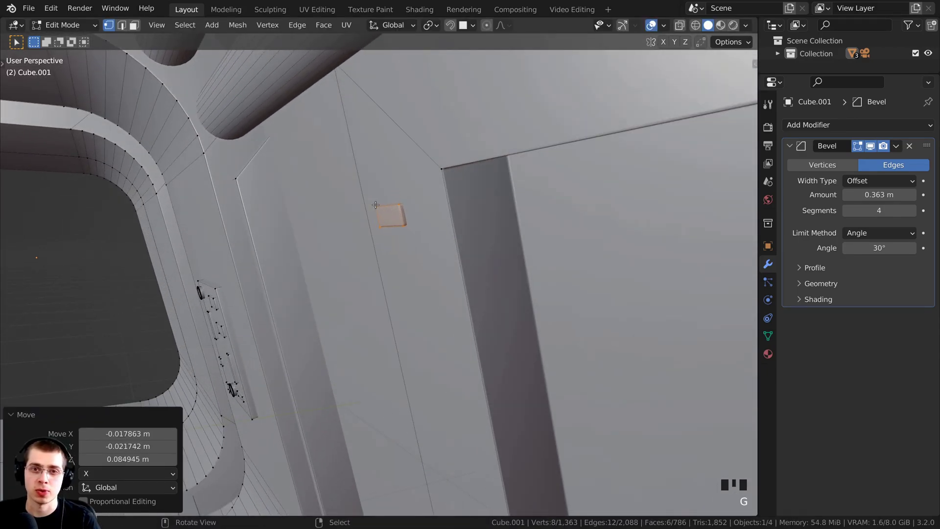
Turn on snapping to faces and start moving the copied button along the wall.
left_click(450, 27)
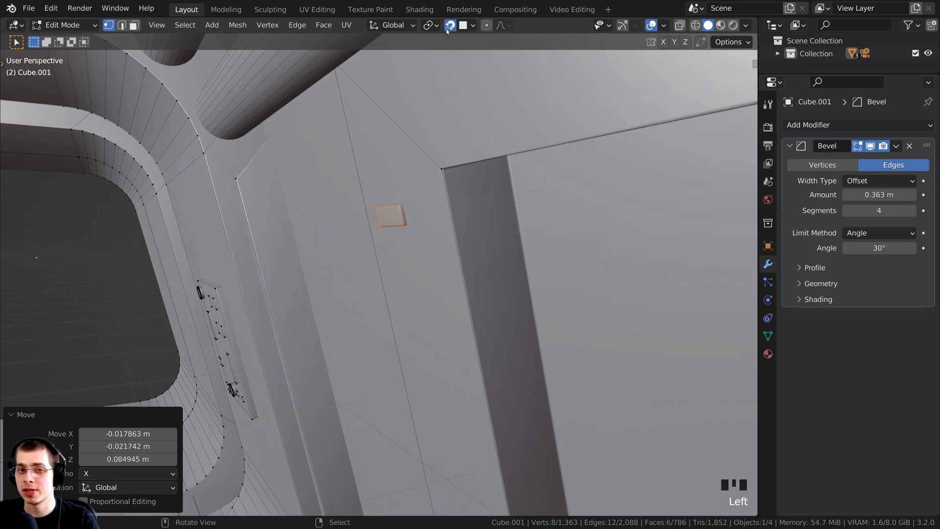
middle_click_drag(451, 42, 491, 43)
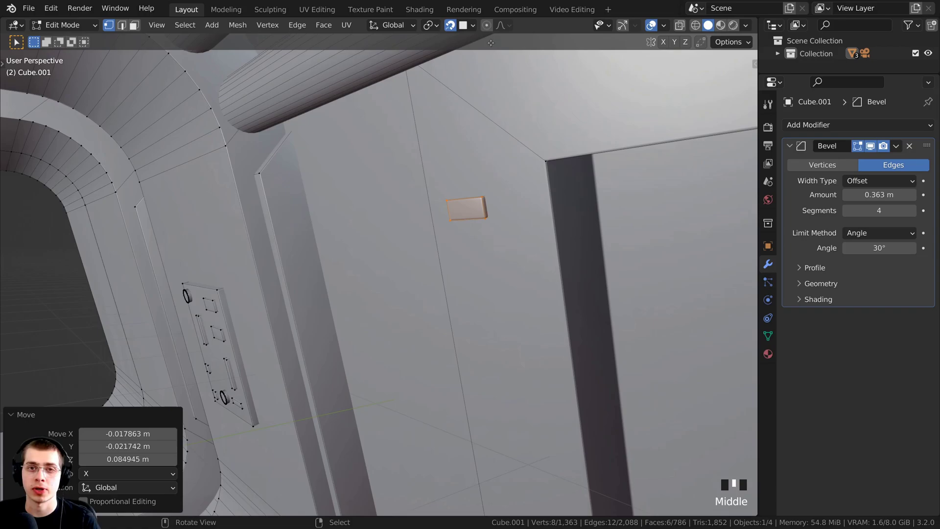
left_click(466, 27)
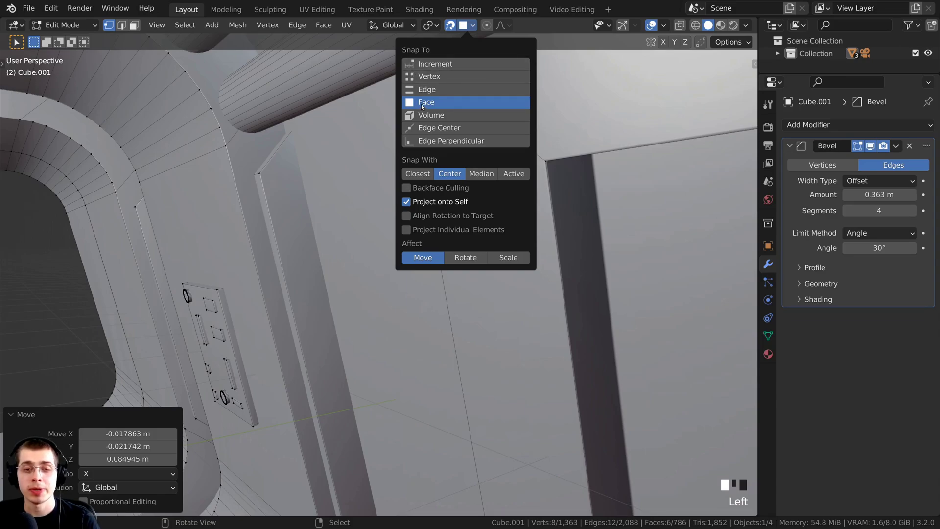
middle_click_drag(375, 119, 620, 217)
key("g")
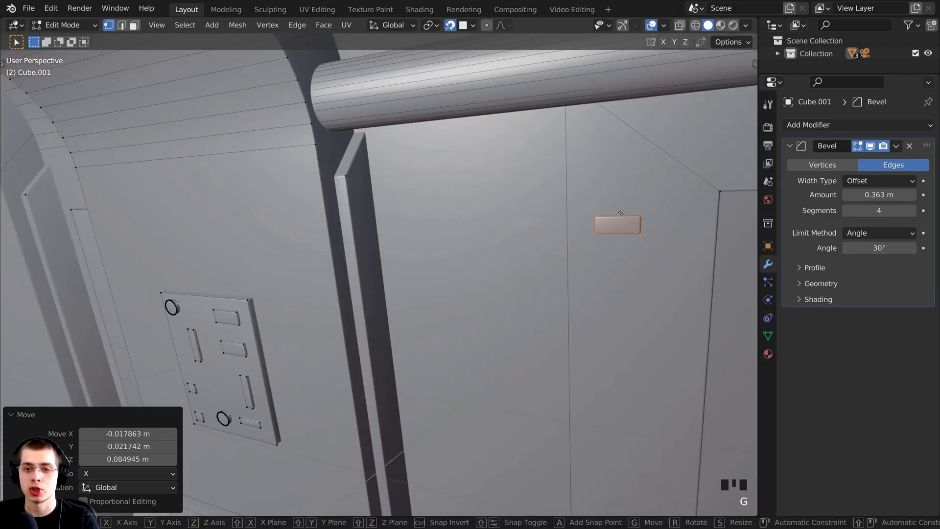
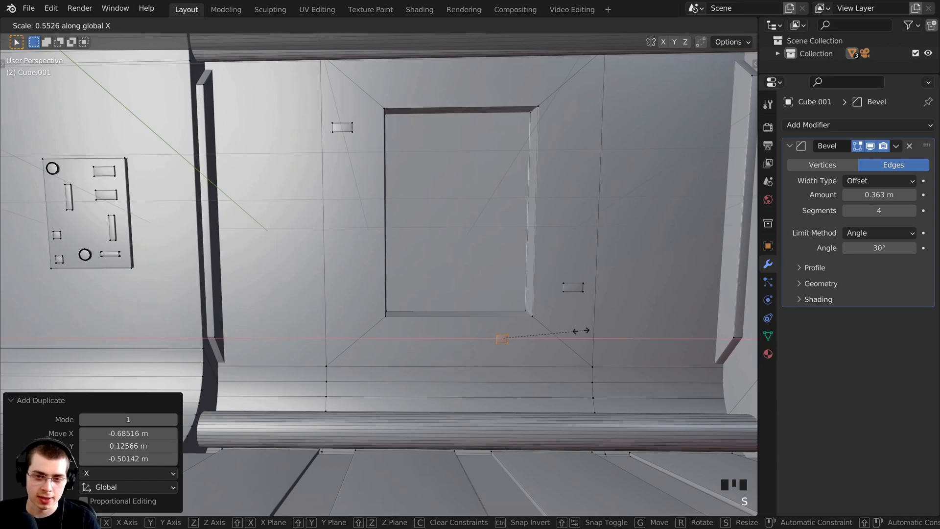
Scale the button copy below the recessed panel to about 0.51 along X and 0.56 overall, and shift it about 0.29 m along X.
left_click(573, 329)
middle_click_drag(573, 329, 615, 343)
key("s")
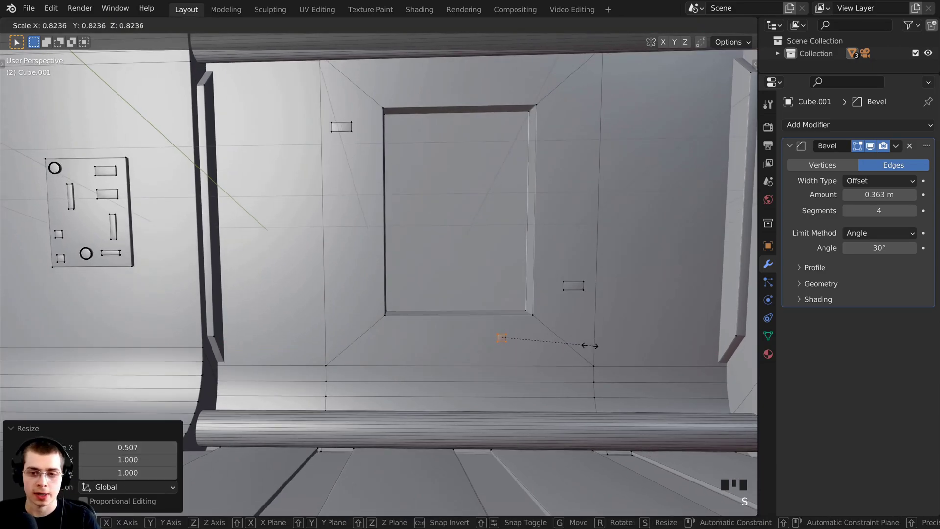
left_click(563, 345)
key("g")
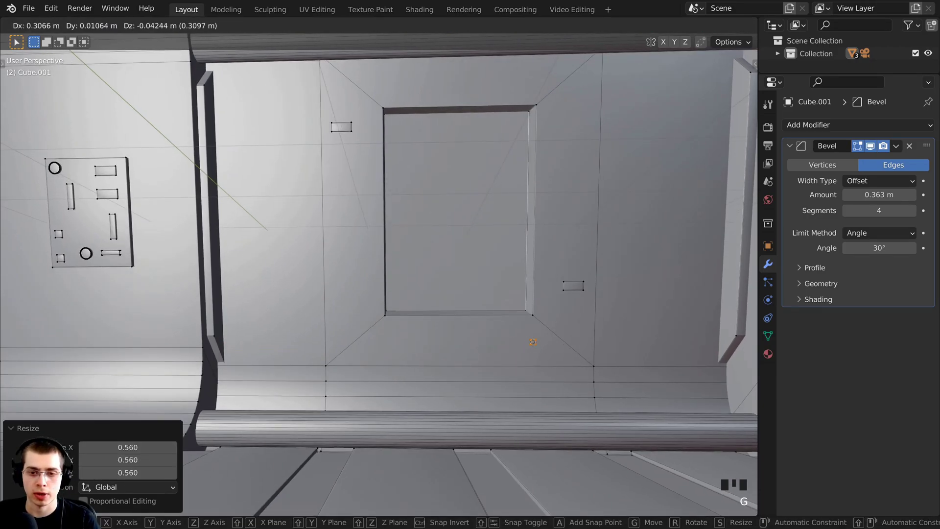
left_click(528, 343)
Duplicate the small square button twice along the wall below the recessed panel, about -0.36 m and a further -0.13 m along X.
middle_click_drag(528, 343, 540, 339, "shift")
key("shift+d")
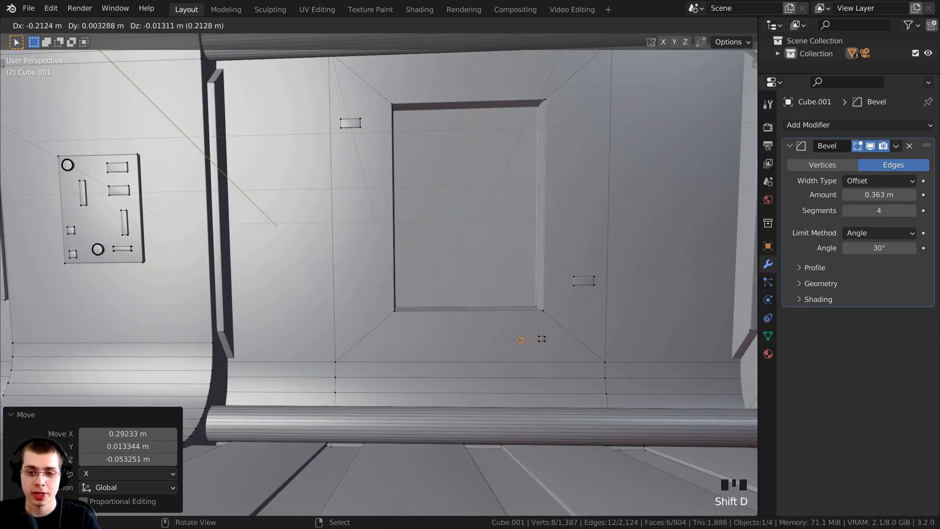
left_click(505, 339)
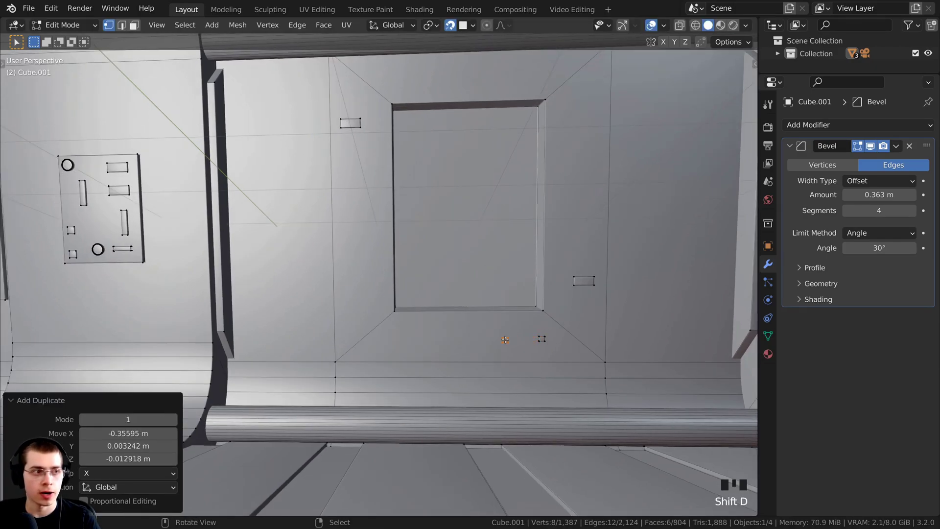
key("shift+d")
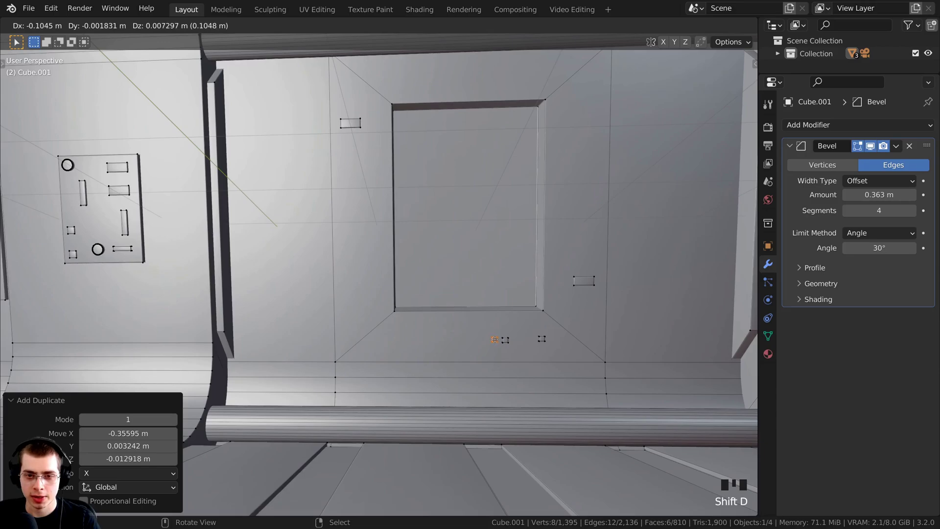
left_click(505, 342)
scroll(505, 345, "up", 2)
key("g")
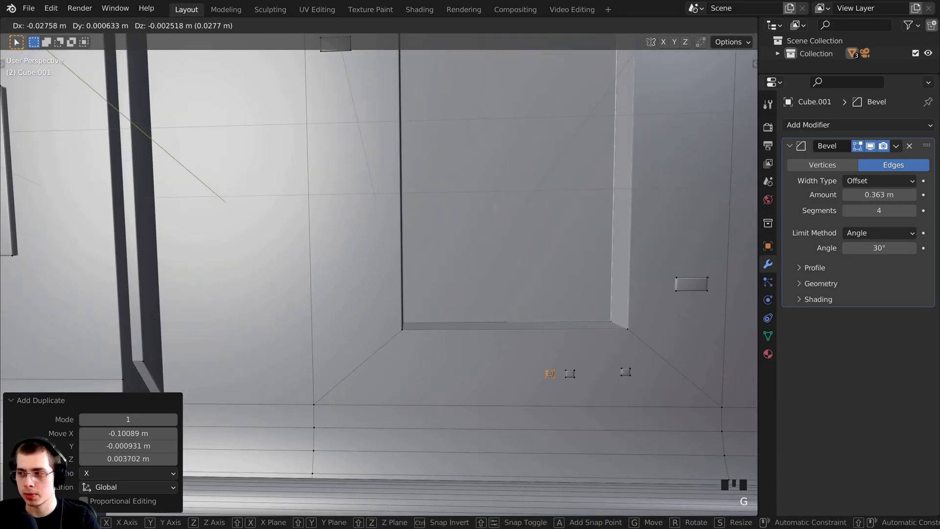
left_click(550, 373)
middle_click_drag(551, 373, 537, 375, "shift")
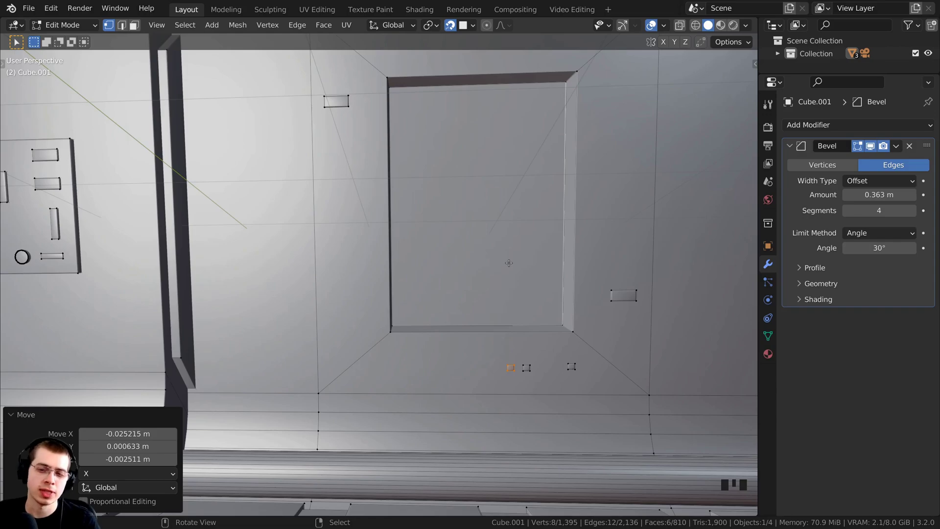
Add another copy of the square button below the recessed panel, about -0.57 m along X from the last one.
middle_click_drag(507, 367, 515, 348, "shift")
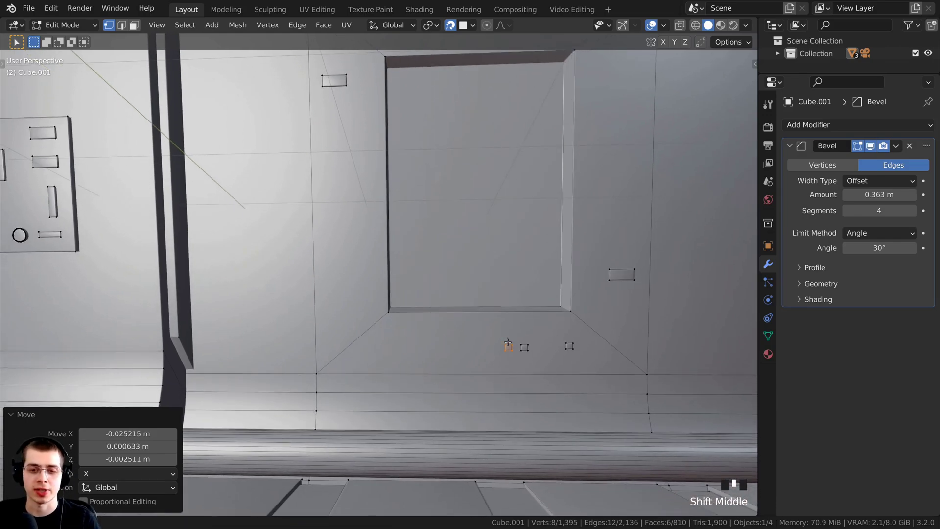
key("shift+d")
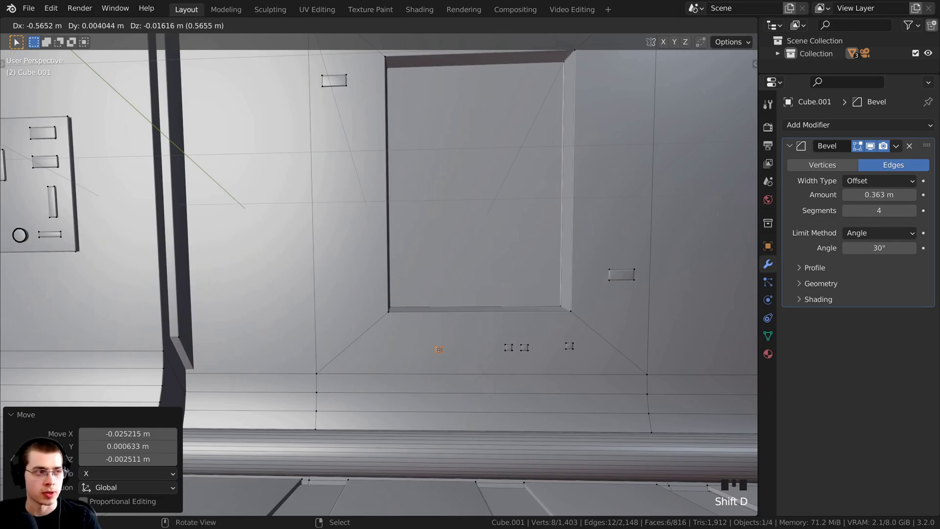
left_click(449, 327)
middle_click_drag(442, 342, 414, 334, "shift")
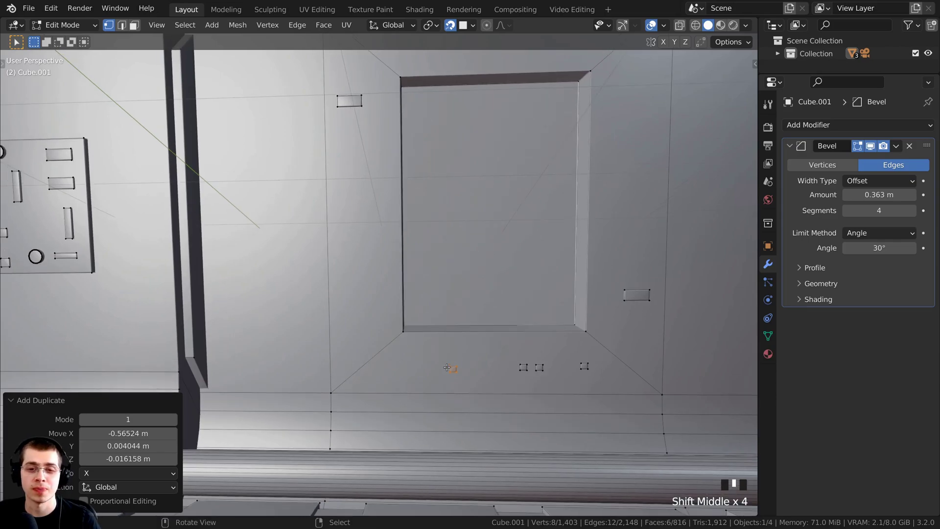
Duplicate the square button onto the wall beside the recess, about -0.82 m along X, -0.31 m along Y and 1.23 m along Z.
key("shift+d")
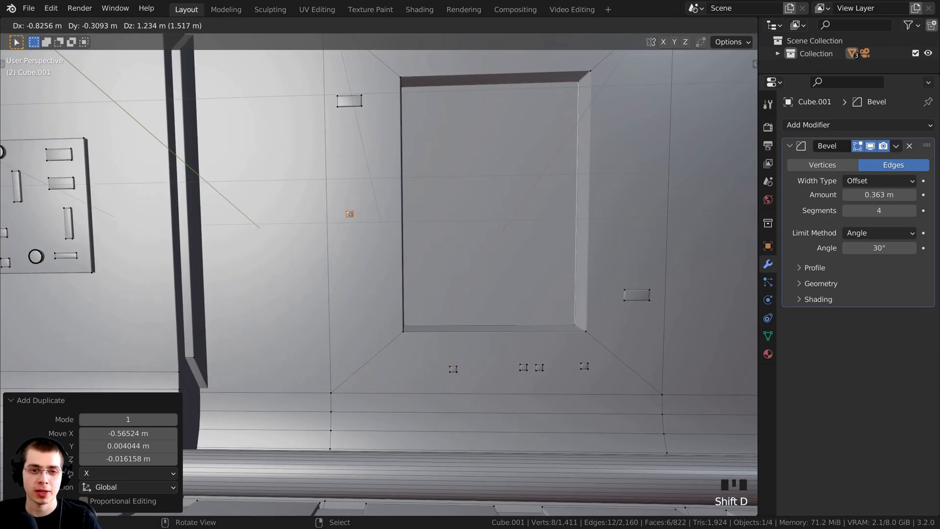
left_click(351, 210)
middle_click_drag(369, 212, 390, 239, "shift")
Stretch the new side copy about 6.3 times along X into a thin bar, scale it by 0.83, and nudge it -0.06 m along X.
key("s")
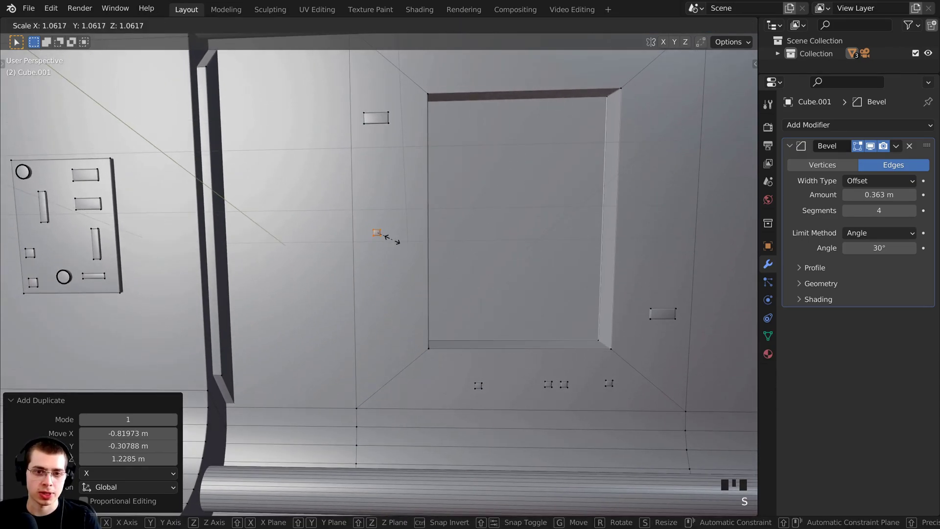
key("x")
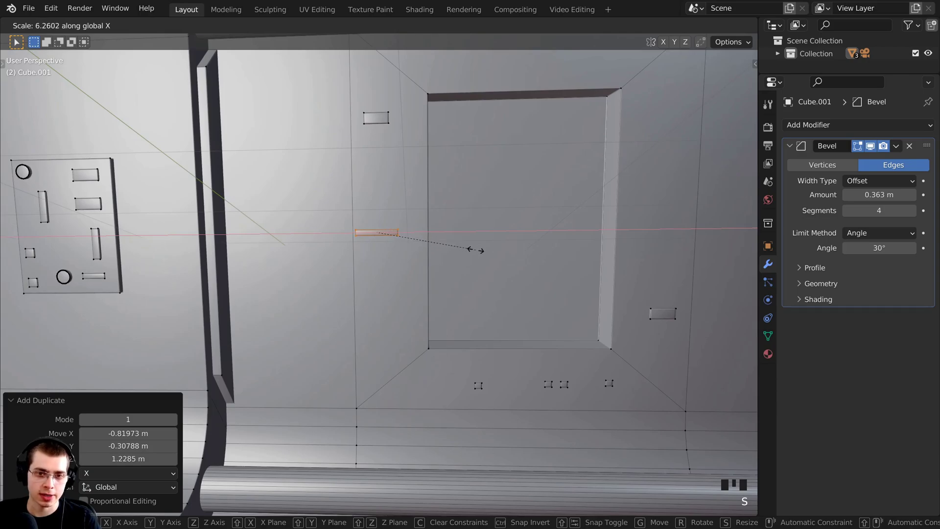
left_click(476, 249)
key("s")
left_click(462, 245)
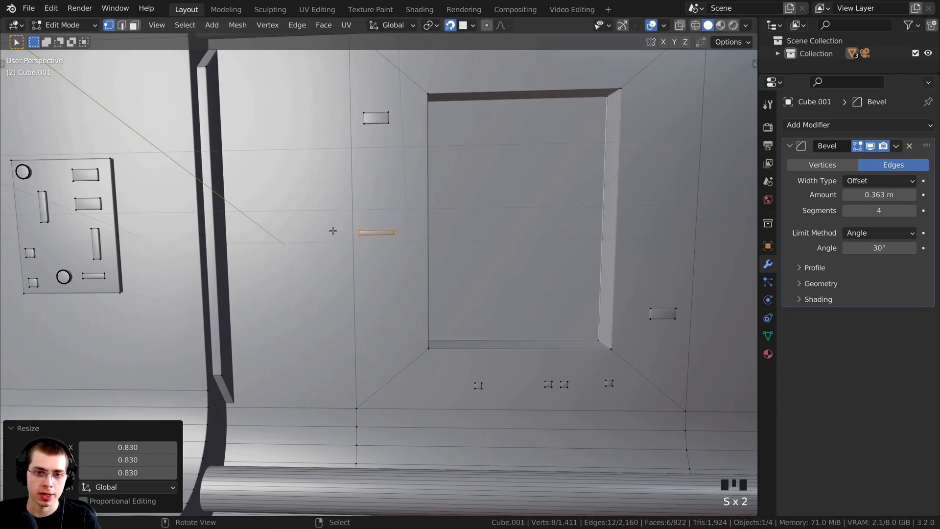
key("g")
left_click(370, 232)
middle_click_drag(364, 240, 357, 257, "shift")
middle_click_drag(379, 149, 374, 163, "shift")
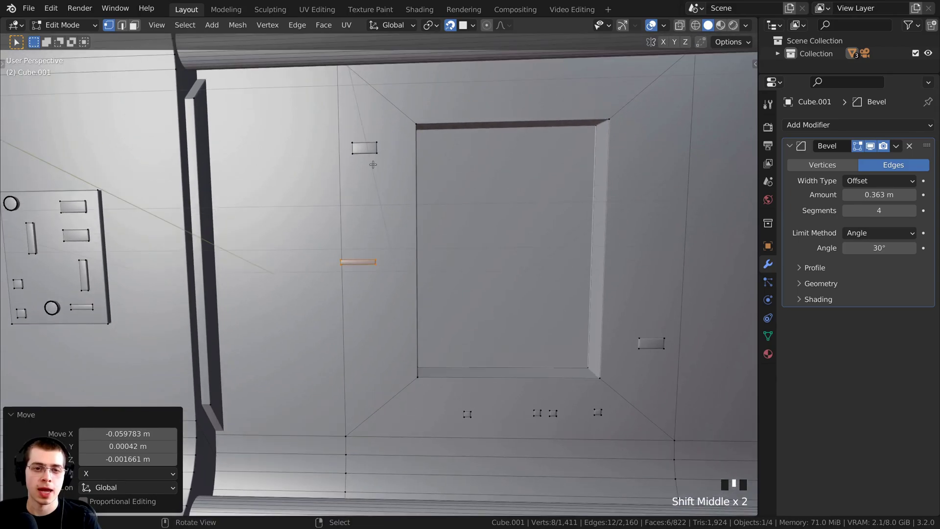
Duplicate the lone square button from below the recess to above it, about 0.65 m along X, -0.62 m along Y and 2.48 m along Z.
key("a")
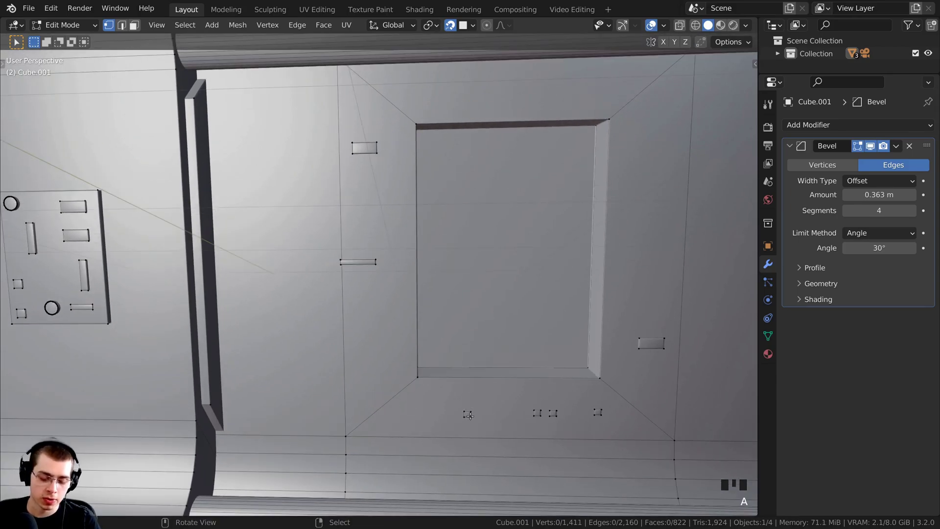
key("l")
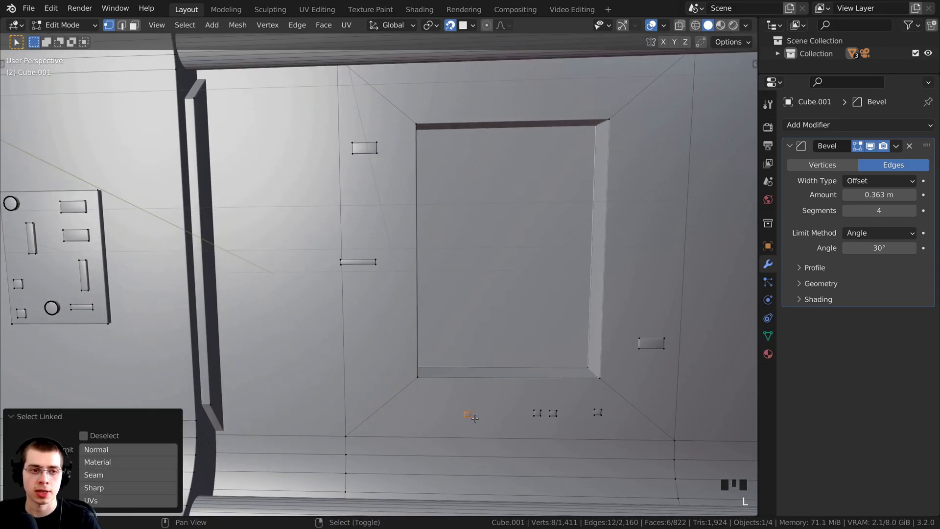
middle_click_drag(469, 415, 466, 429, "shift")
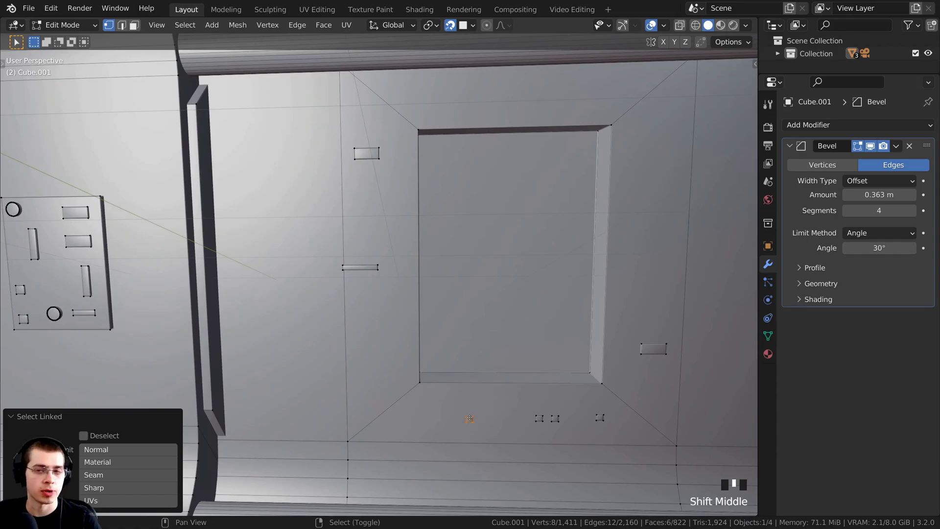
key("shift+d")
left_click(558, 97)
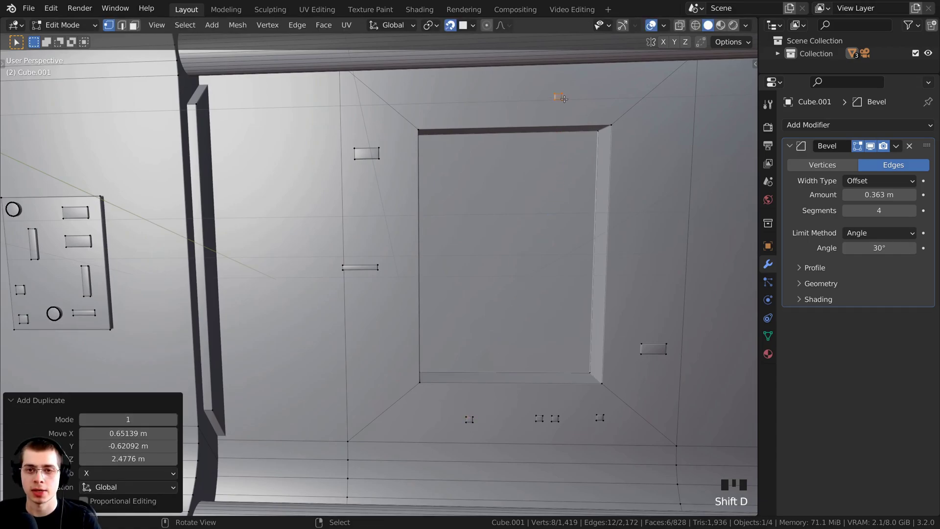
Enlarge the square button above the recess, finishing with a scale of 1.055, and nudge it about -0.03 m along X.
key("s")
left_click(568, 98)
key("g")
left_click(553, 93)
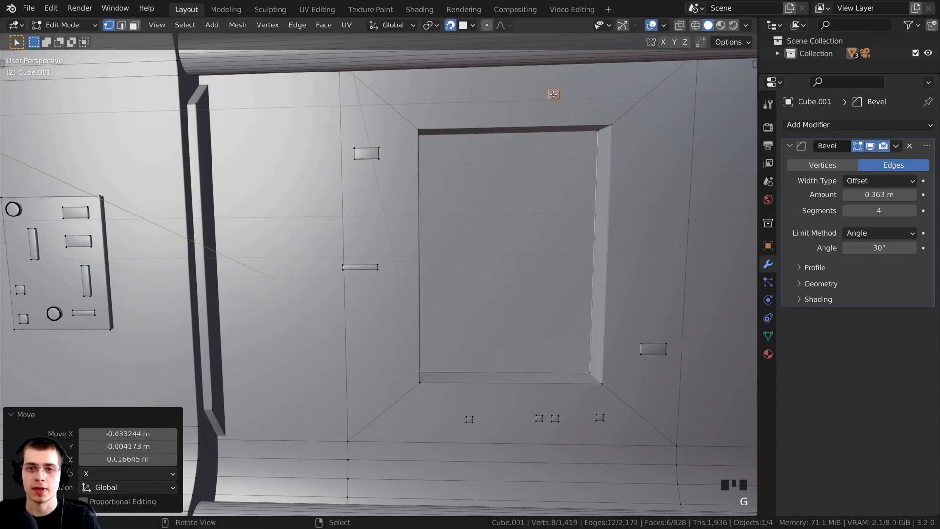
key("s")
left_click(555, 93)
Duplicate the upper square button onto the recessed panel's inner face, shrink it, and shift it about -0.23 m along X.
middle_click_drag(556, 93, 538, 125)
key("shift+d")
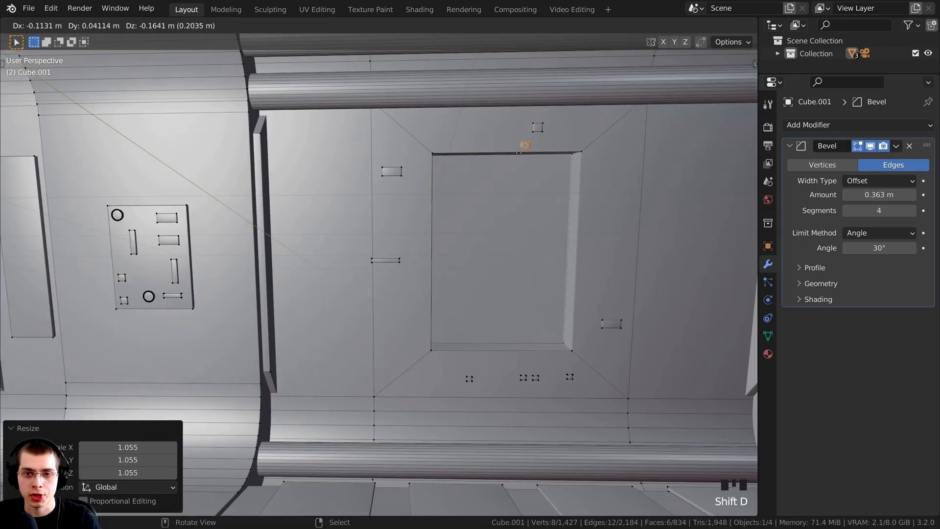
left_click(491, 207)
key("s")
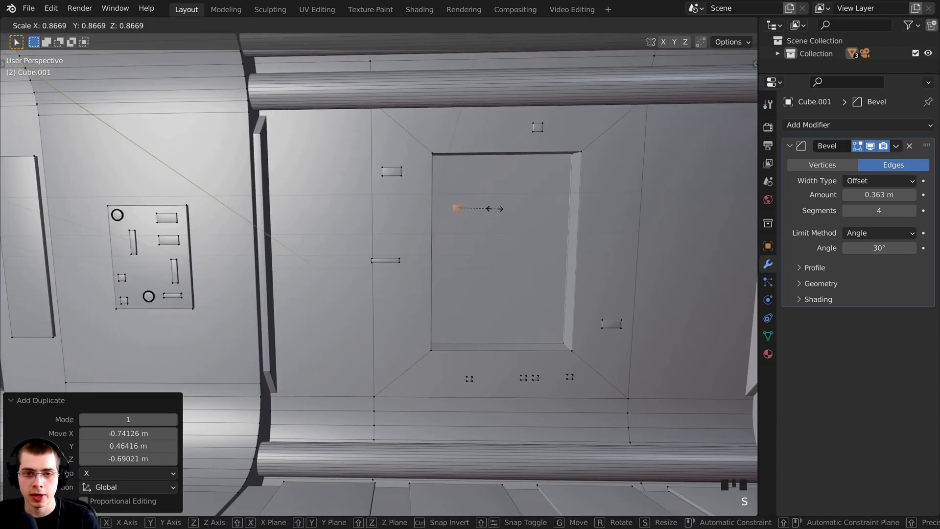
left_click(489, 207)
key("g")
left_click(487, 207)
key("g")
left_click(467, 206)
Add two more square buttons beneath it inside the recess, about -0.14 m and a further -1.01 m along Z.
key("shift+d")
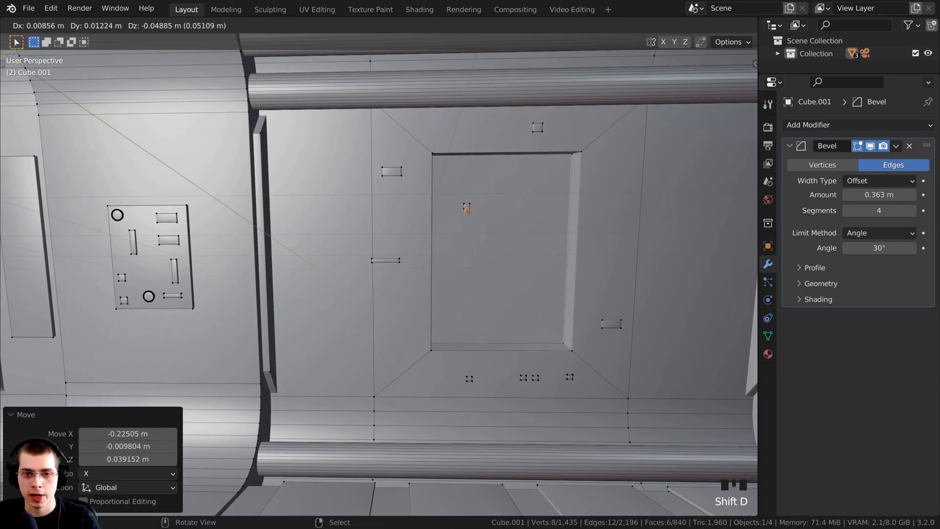
left_click(467, 219)
key("shift+d")
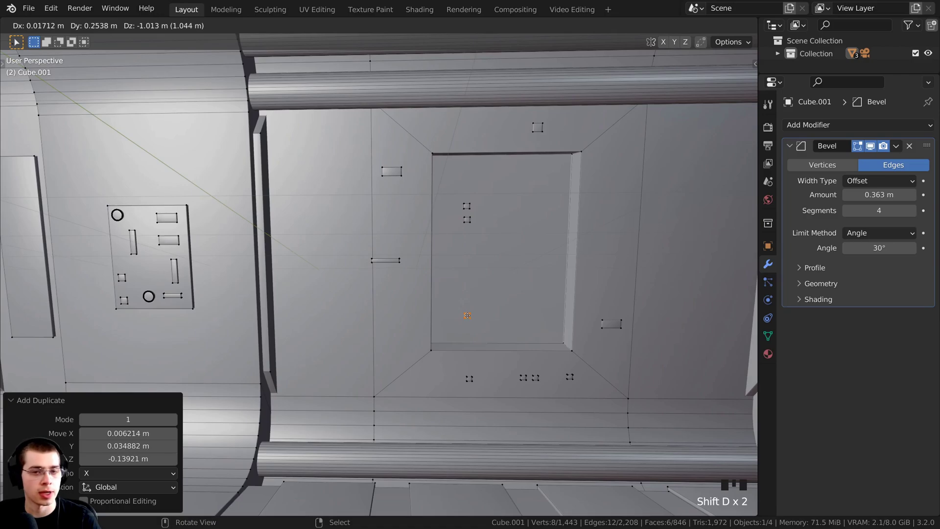
left_click(466, 315)
Add two square buttons on the plain wall between the recess and the vertical rib, spaced about 1.07 m apart along Z.
key("shift+d")
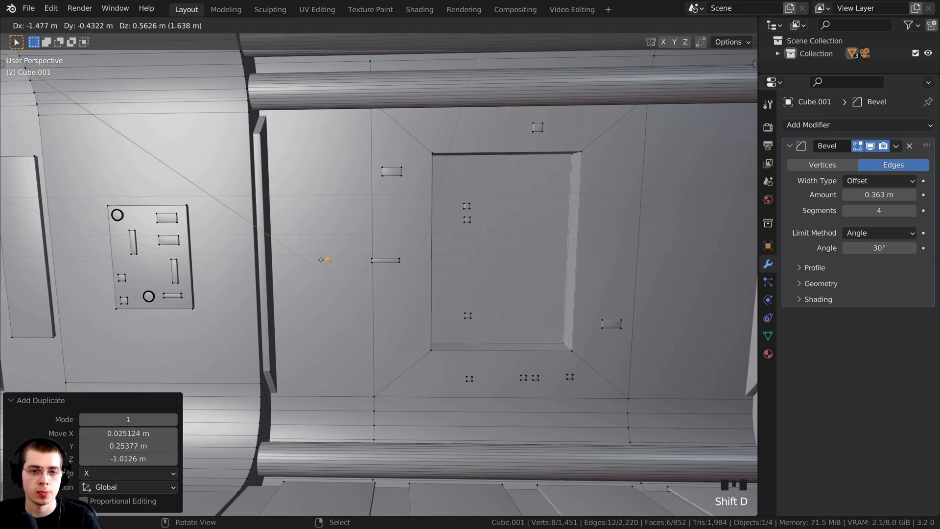
left_click(316, 260)
key("shift+d")
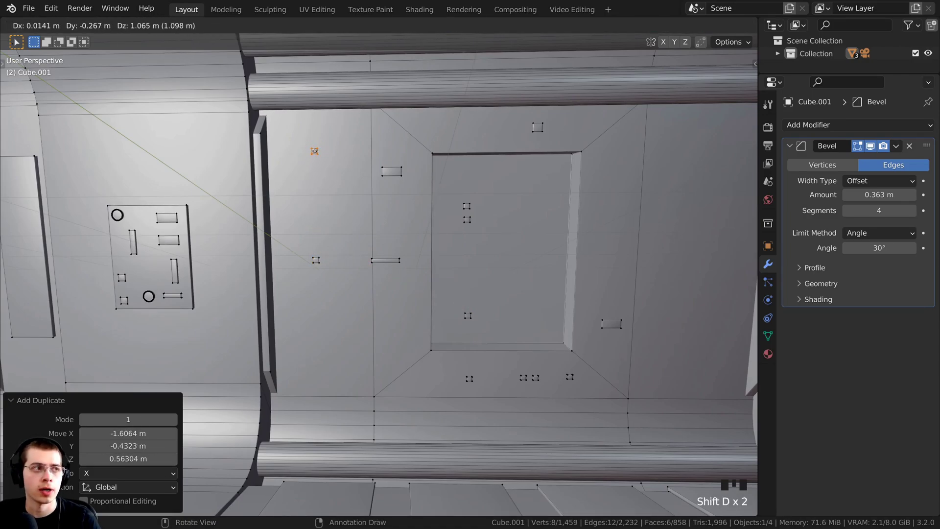
left_click(315, 150)
Duplicate the wide rectangular button beside the recess into the recess's opposite upper corner, about 1.53 m along X and 0.29 m along Y.
key("a")
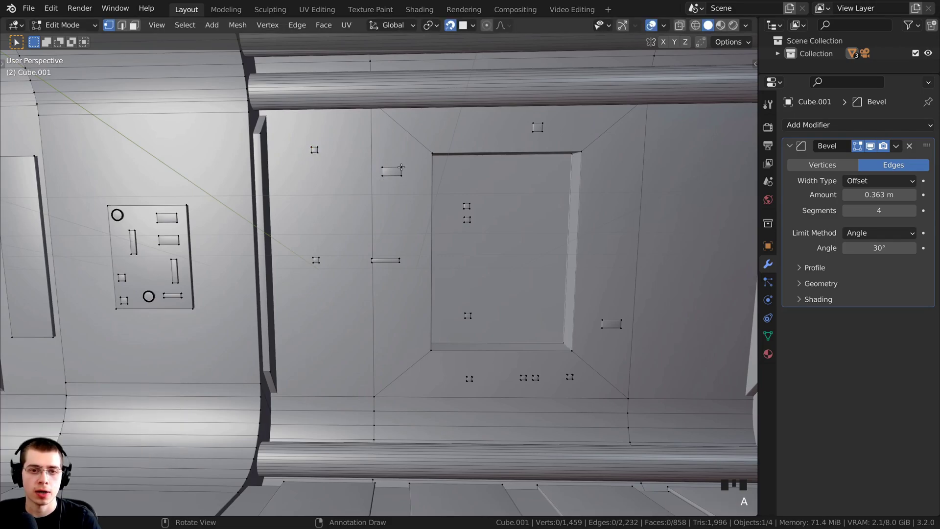
key("l")
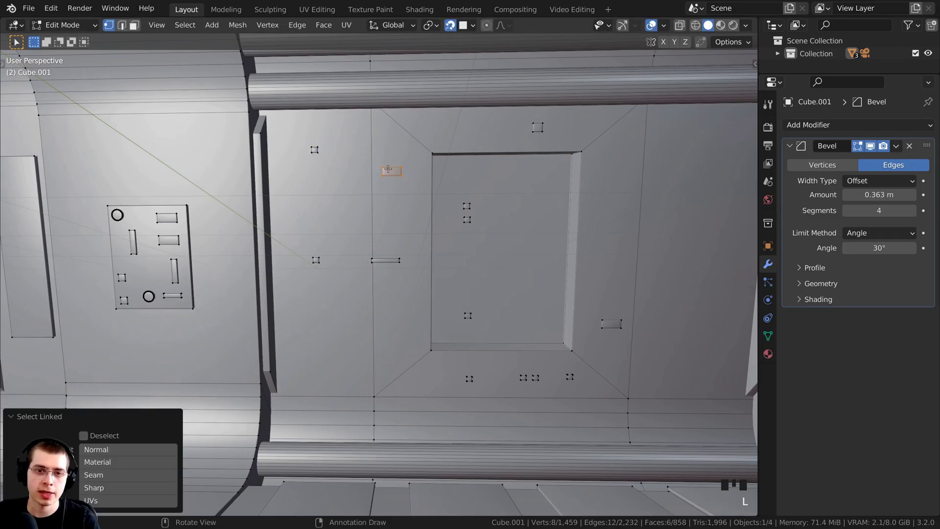
key("shift+d")
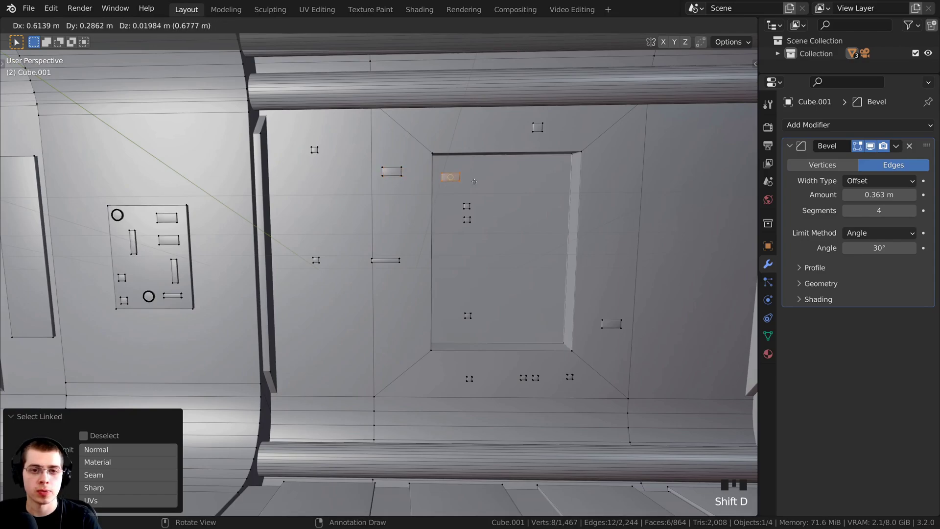
left_click(538, 179)
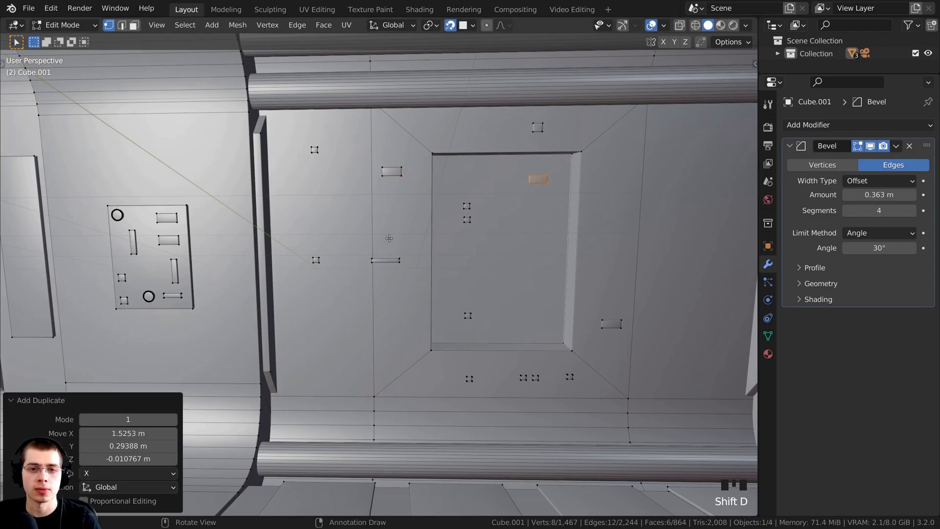
Deselect everything and examine the wall details and control panel up close and from the camera.
middle_click_drag(389, 237, 448, 215, "shift")
key("a")
key("a")
key("a")
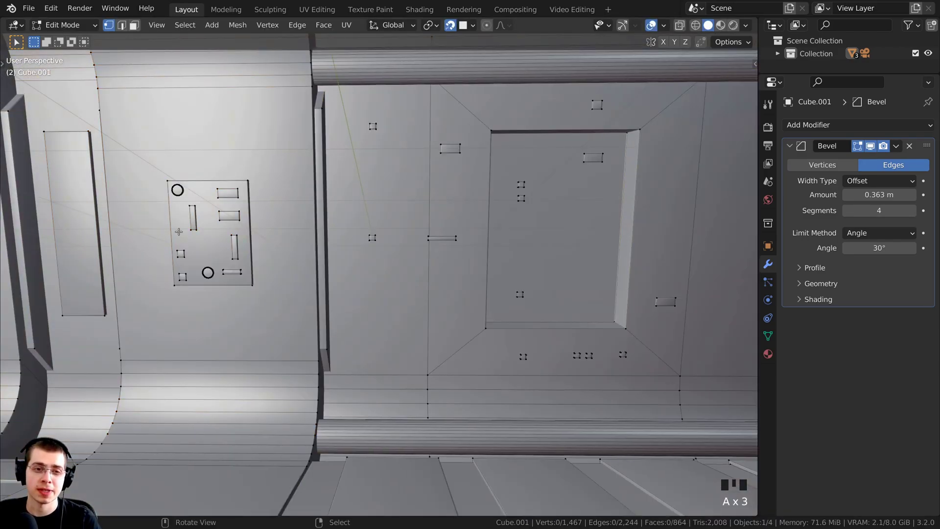
middle_click_drag(197, 212, 209, 214)
key("a")
key("a")
scroll(215, 208, "down", 3)
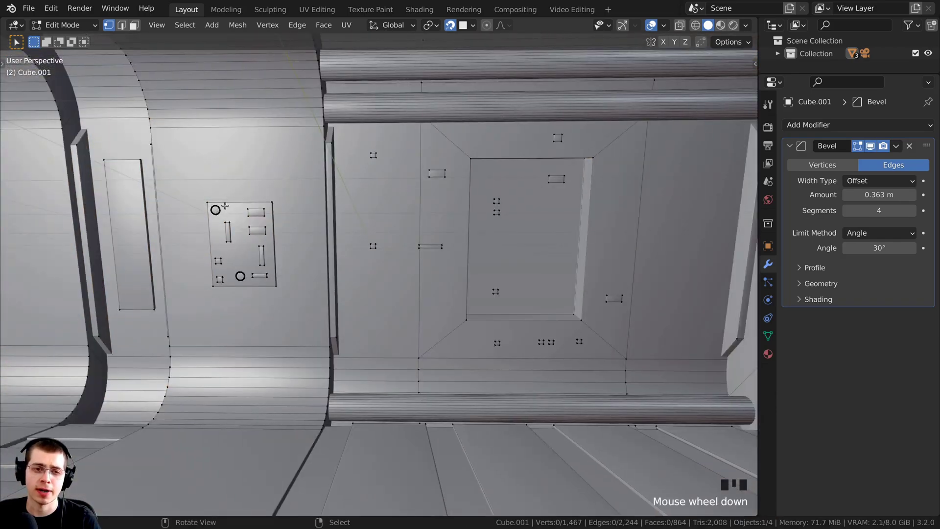
middle_click_drag(270, 272, 264, 248)
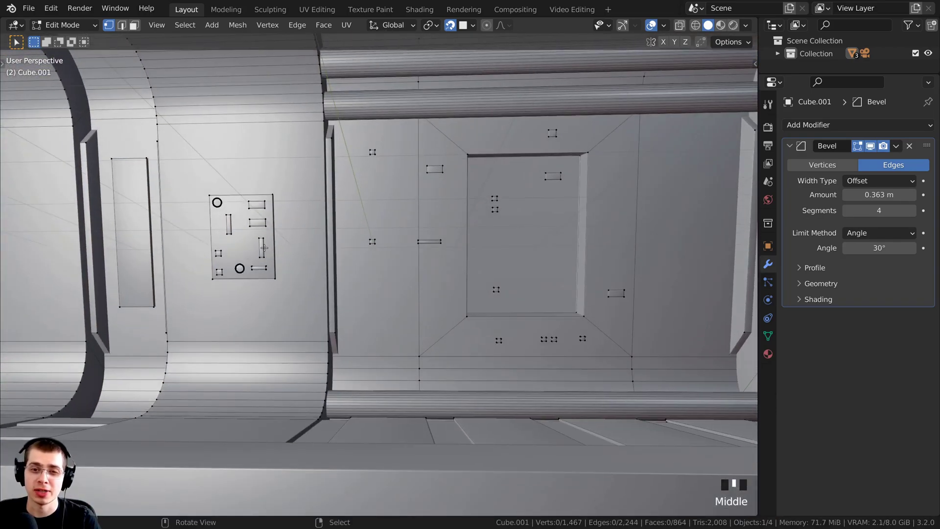
key("KP_0")
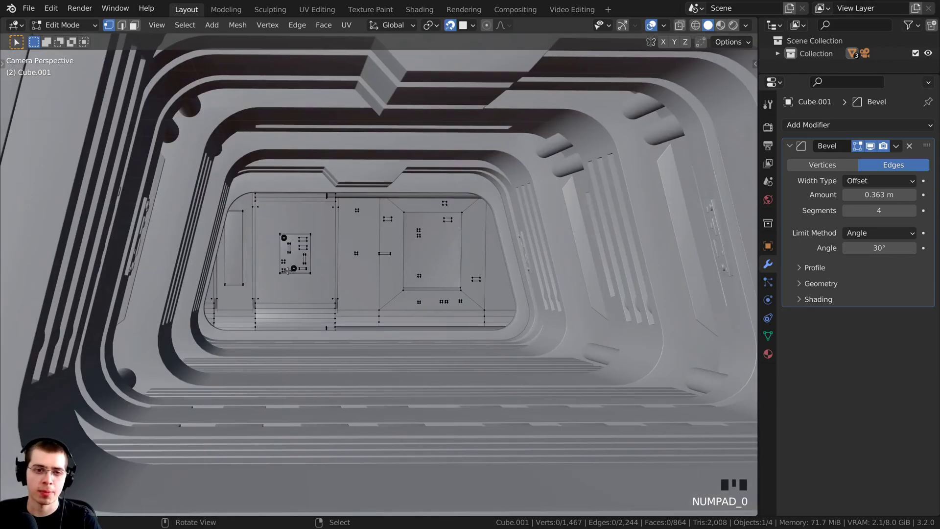
scroll(245, 223, "up", 2)
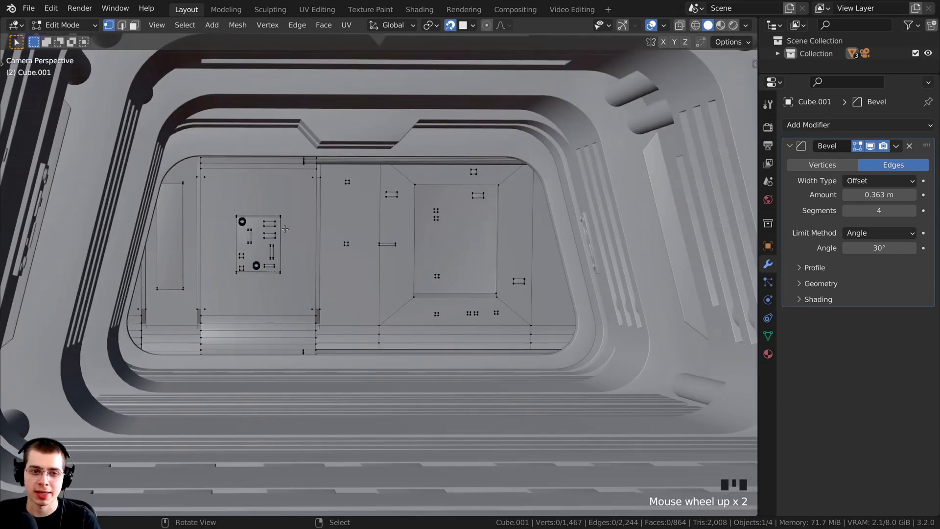
Delete the control panel's rectangular backing plate and its two round knobs from the end section's wall.
middle_click_drag(300, 267, 270, 214, "shift")
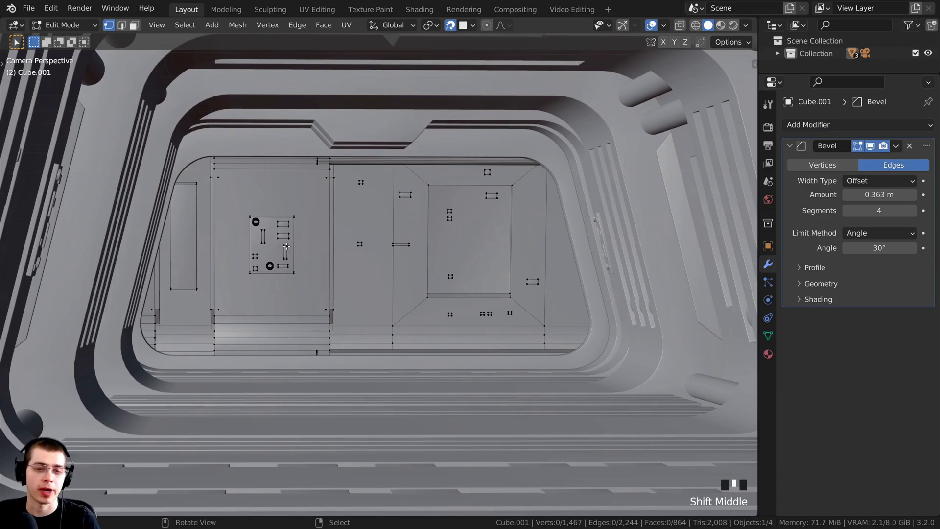
middle_click_drag(286, 246, 348, 236)
scroll(284, 238, "up", 1)
scroll(283, 230, "up", 2)
scroll(348, 236, "up", 4)
scroll(347, 235, "up", 2)
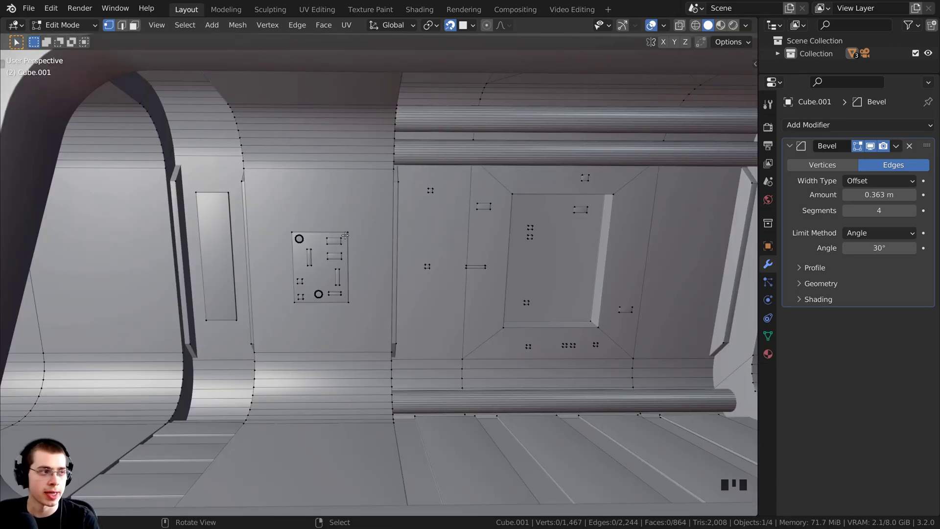
key("l")
scroll(289, 237, "up", 1)
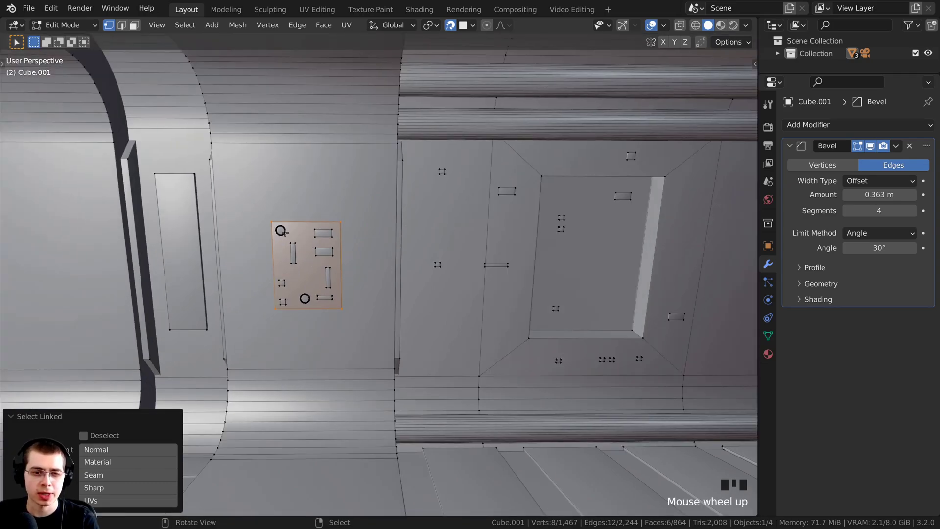
key("l")
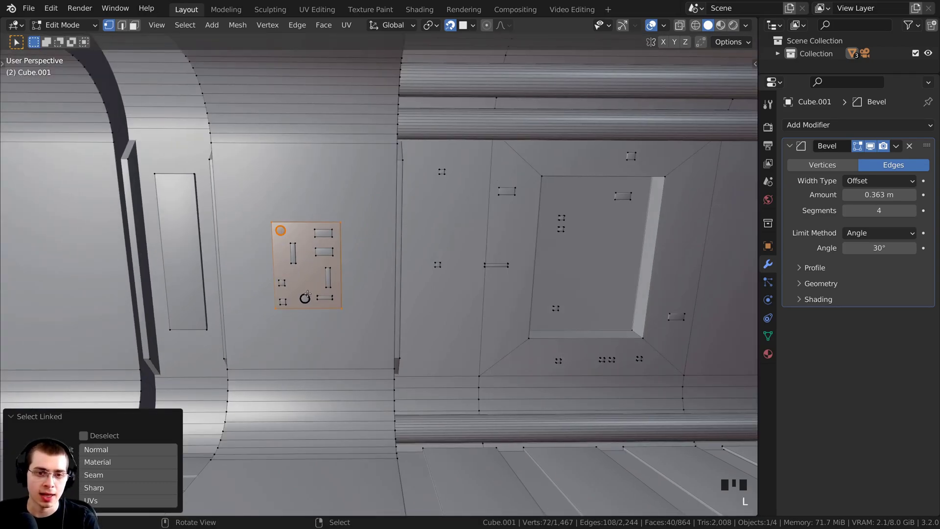
key("l")
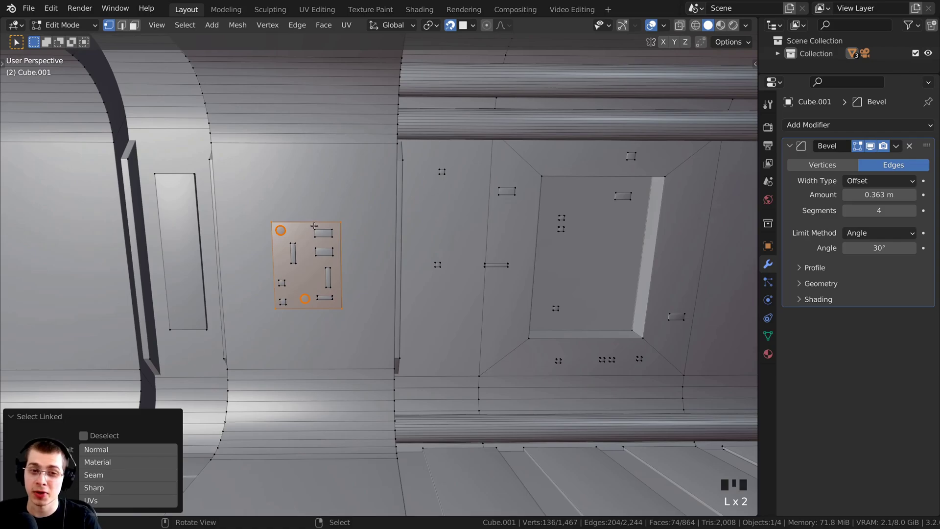
key("x")
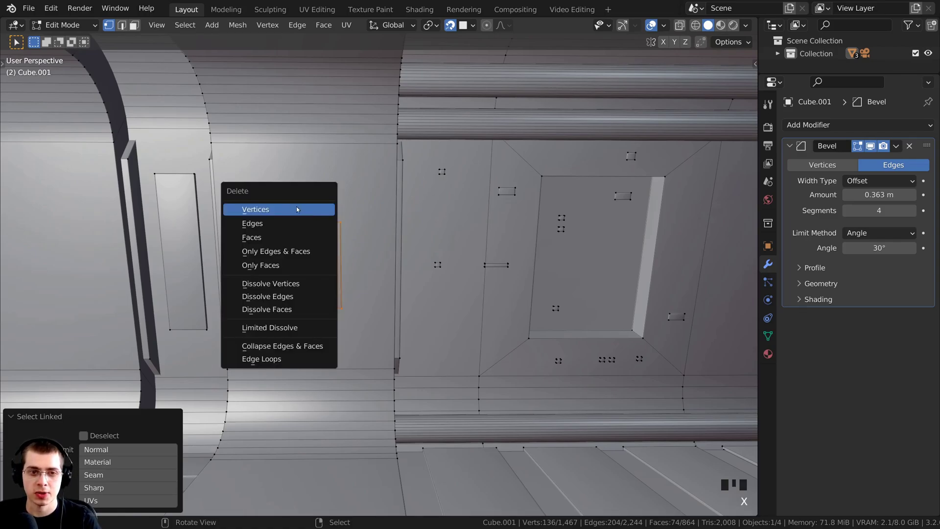
left_click(272, 210)
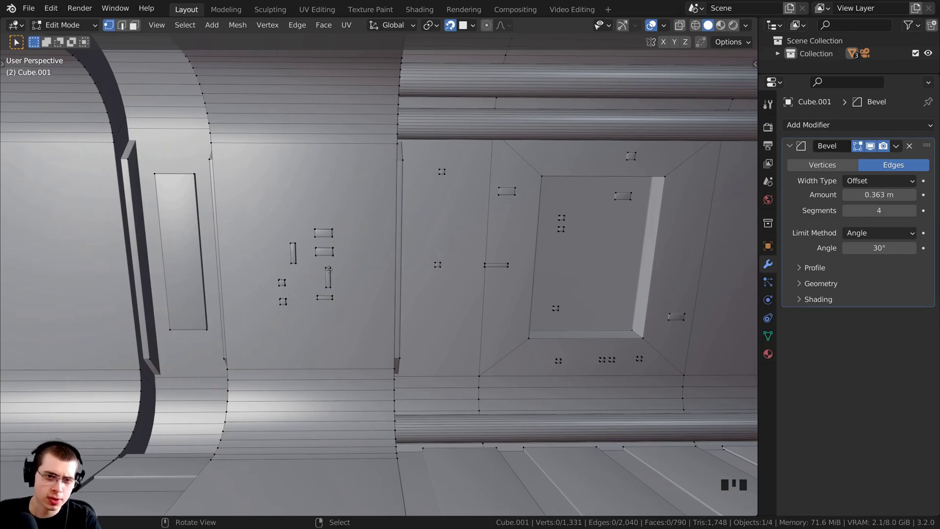
Delete three of the leftover panel buttons: the lower vertical bar, the second wide rectangle and the upper small square.
key("l")
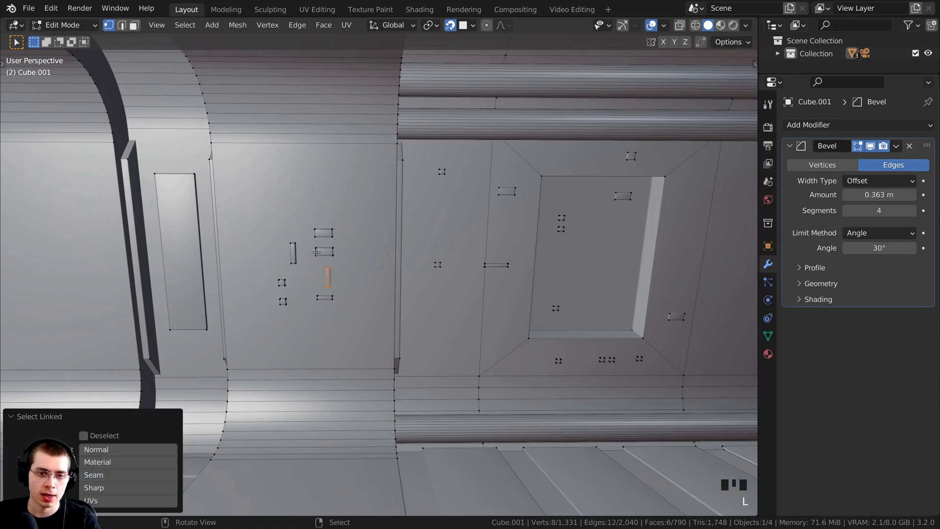
key("l")
key("l")
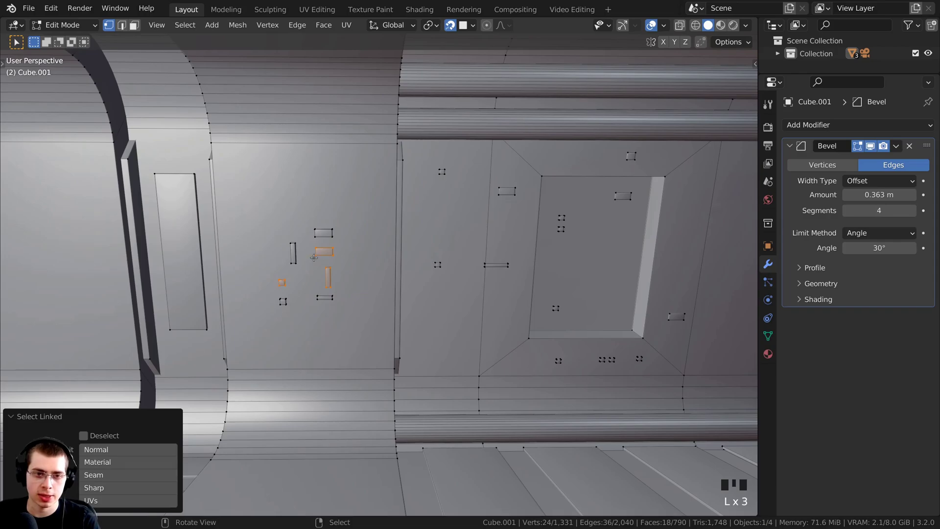
key("x")
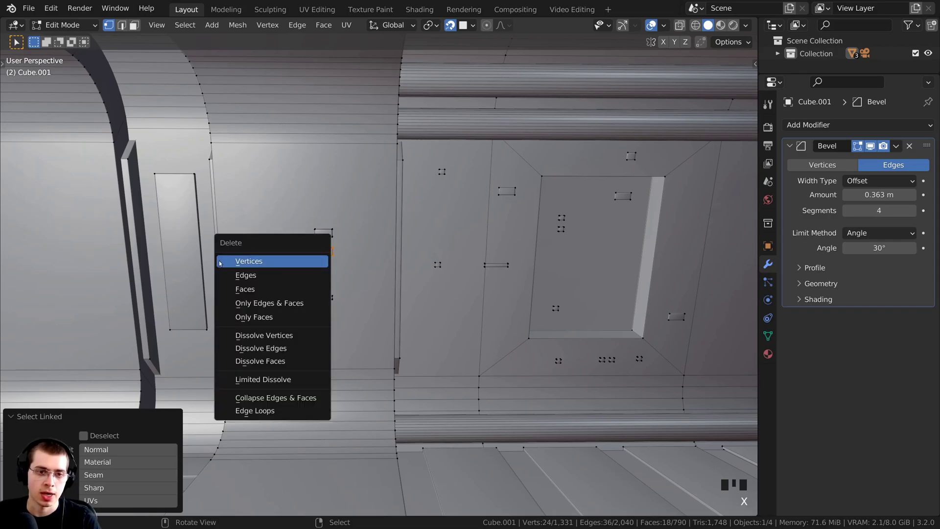
left_click(249, 262)
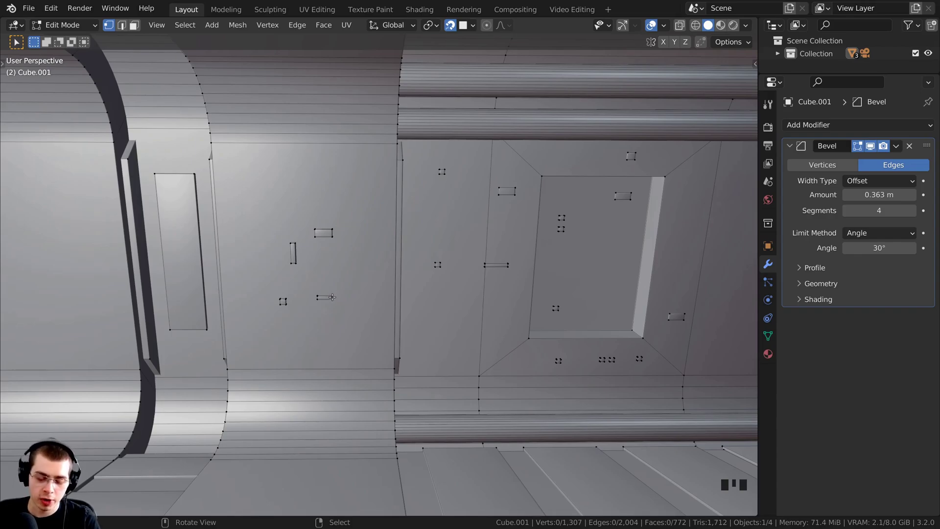
Move the thin horizontal button to the upper wall, about -0.43 m along X and 1.06 m along Z, and scale it by about 2.28.
key("l")
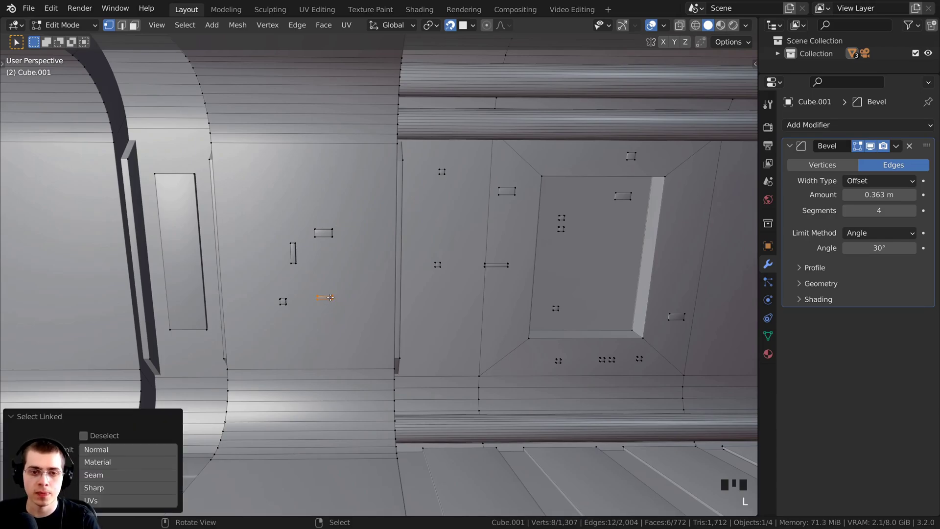
key("g")
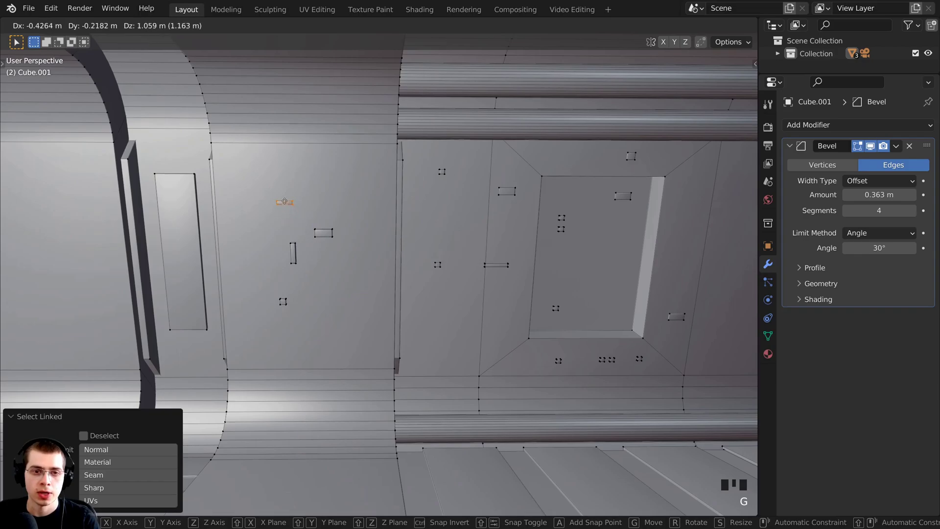
left_click(284, 202)
key("s")
left_click(301, 200)
Stretch the enlarged bar along X into a long strip and shift it about 0.41 m along X and -0.09 m along Z.
key("s")
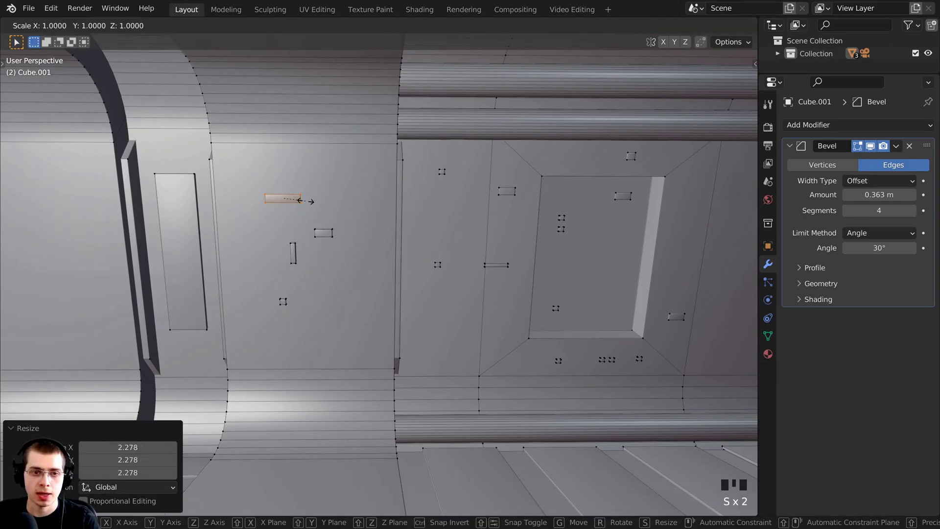
key("x")
left_click(325, 203)
key("s")
left_click(315, 203)
key("g")
left_click(321, 207)
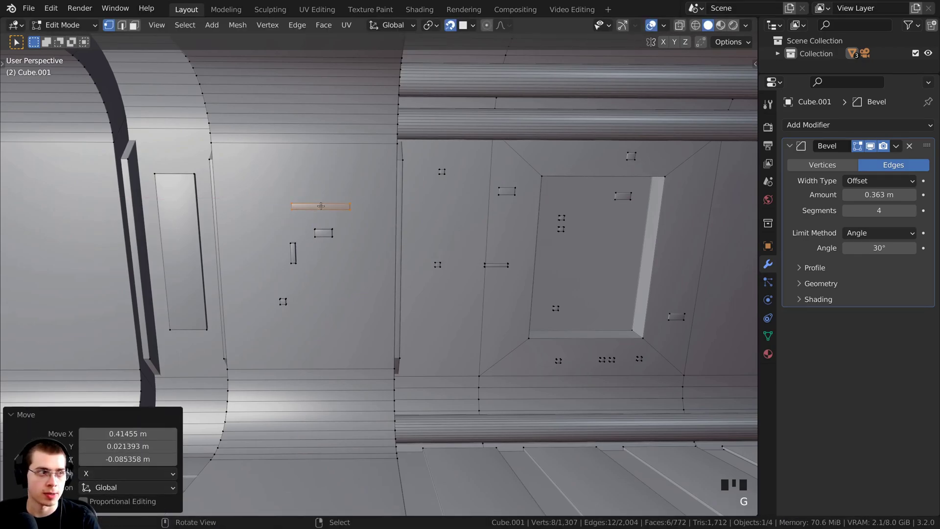
Spread out the remaining buttons, placing the wide rectangle low beside the vertical rib and the vertical bar high near the opposite wall edge.
left_click(322, 226)
key("l")
key("g")
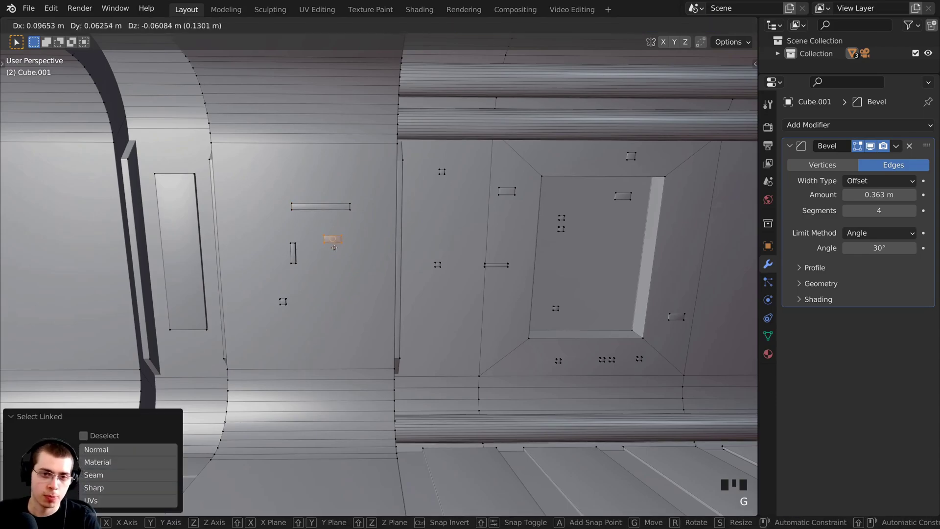
left_click(364, 322)
right_click(294, 253)
key("l")
key("g")
left_click(244, 193)
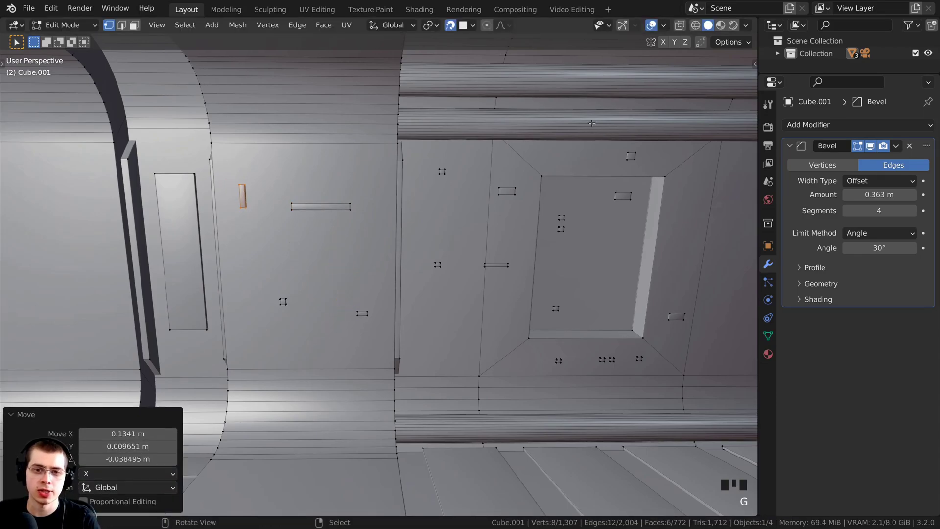
middle_click_drag(592, 123, 587, 121, "shift")
key("a")
Narrow the tall rectangular wall panel into a thin vertical strip by scaling it to about 0.155 along X.
middle_click_drag(198, 215, 208, 212, "shift")
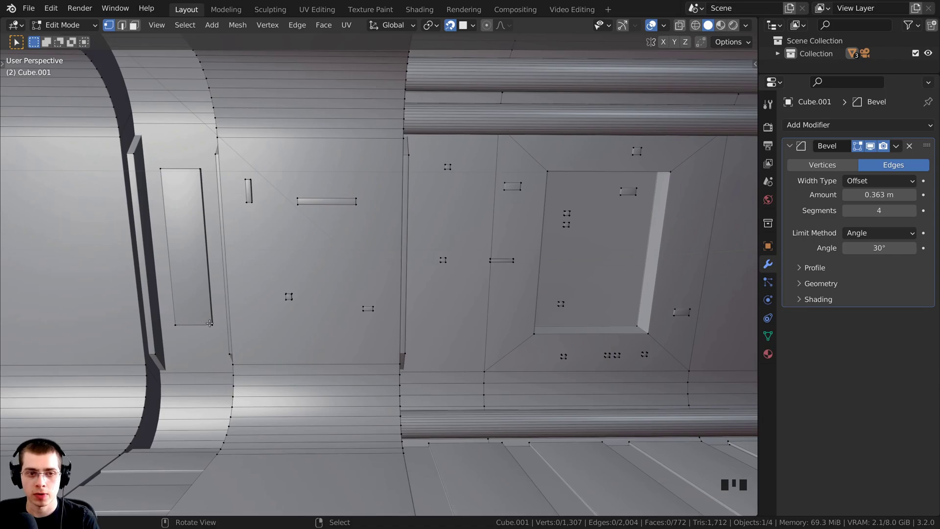
key("l")
key("s")
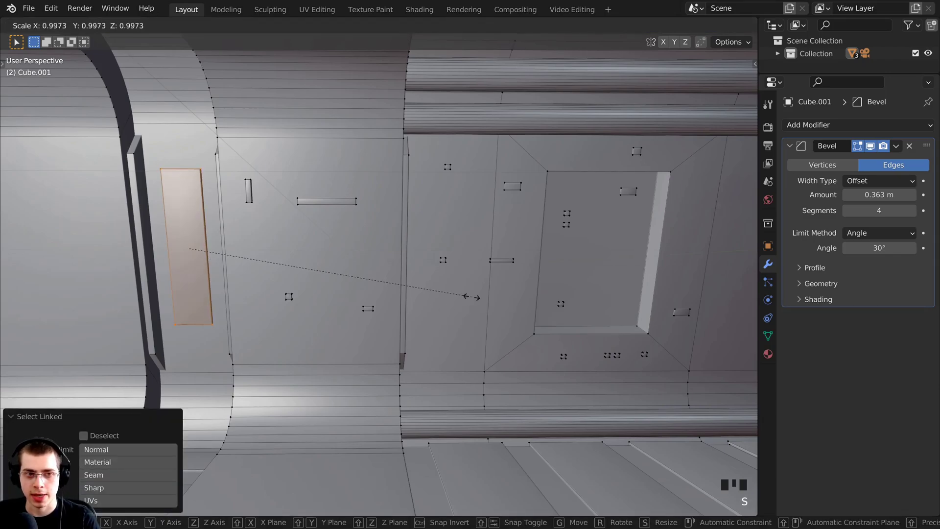
key("x")
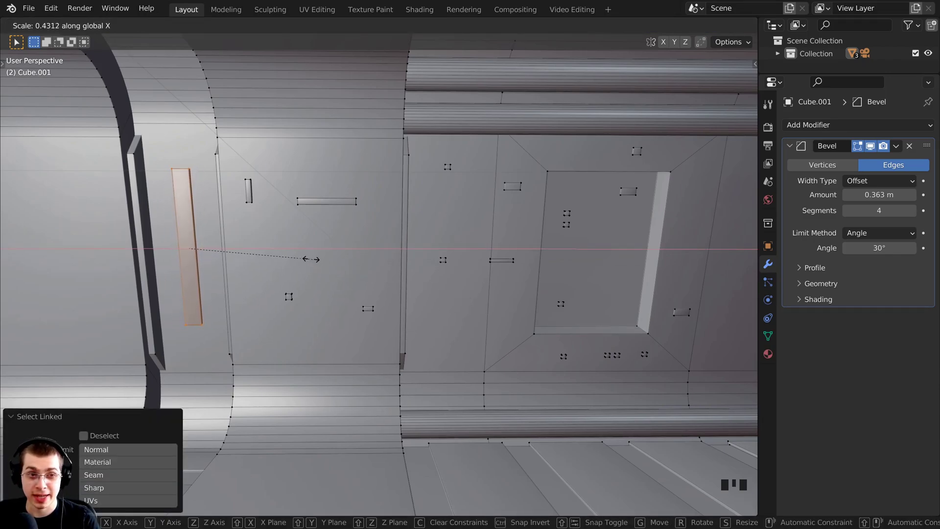
left_click(218, 238)
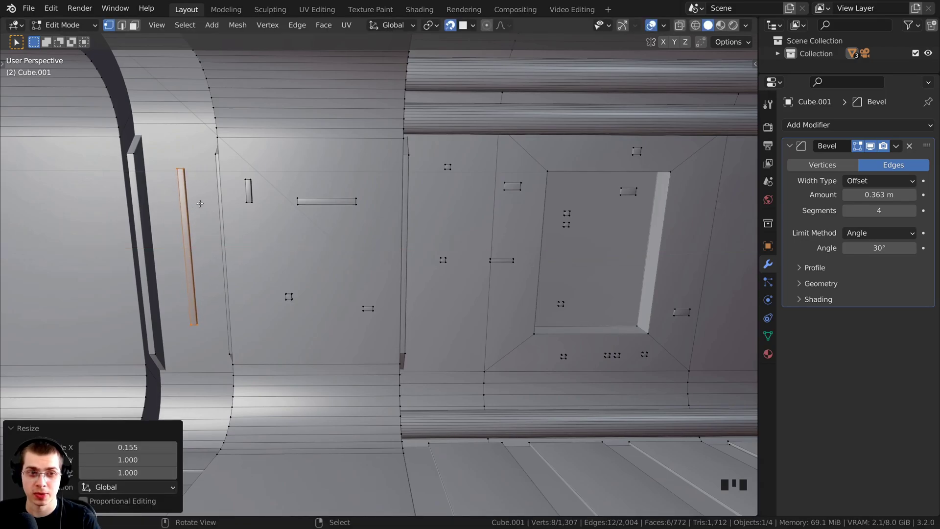
Turn off snapping and deselect the narrowed strip.
left_click(450, 25)
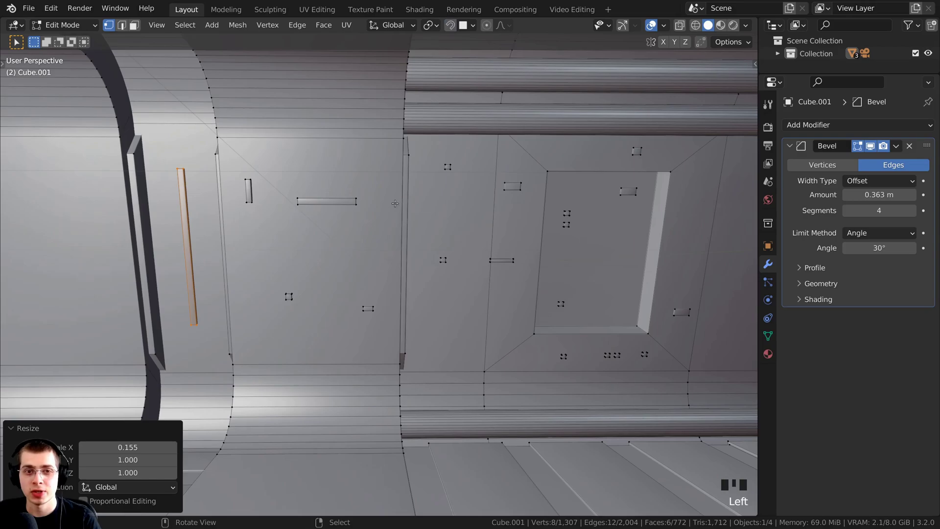
mouse_move(394, 203)
middle_mouse_down()
mouse_move(386, 185)
mouse_move(409, 180)
mouse_move(397, 203)
middle_mouse_up()
left_click(408, 181)
middle_click_drag(397, 203, 360, 210, "shift")
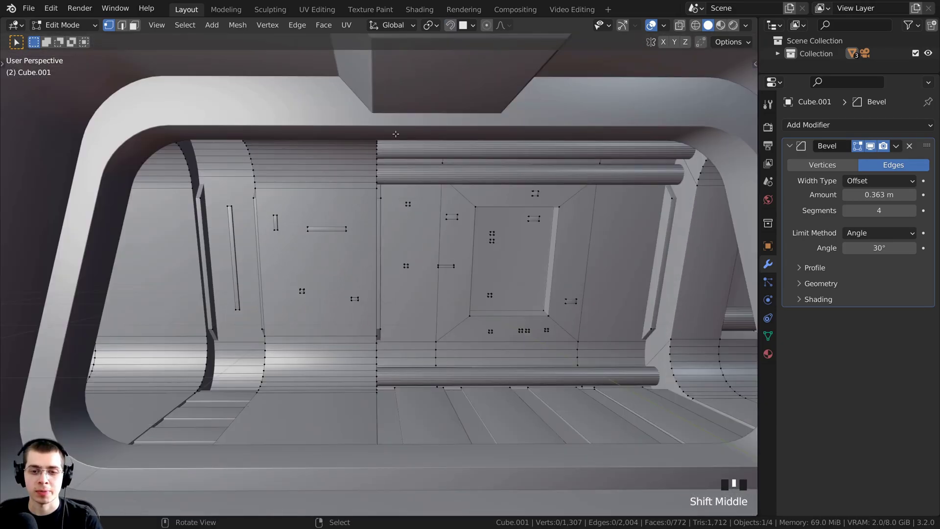
Return to Object Mode, check the whole corridor through the camera and save the file.
key("Tab")
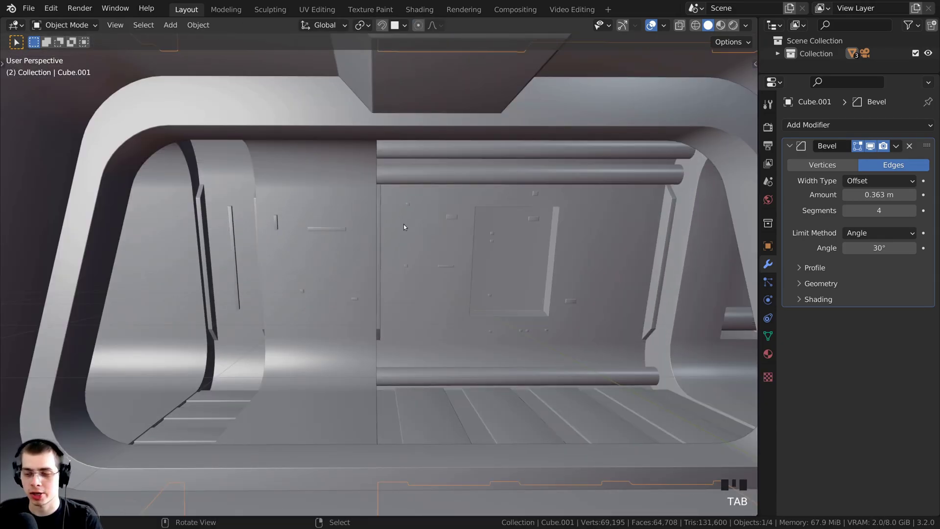
key("KP_0")
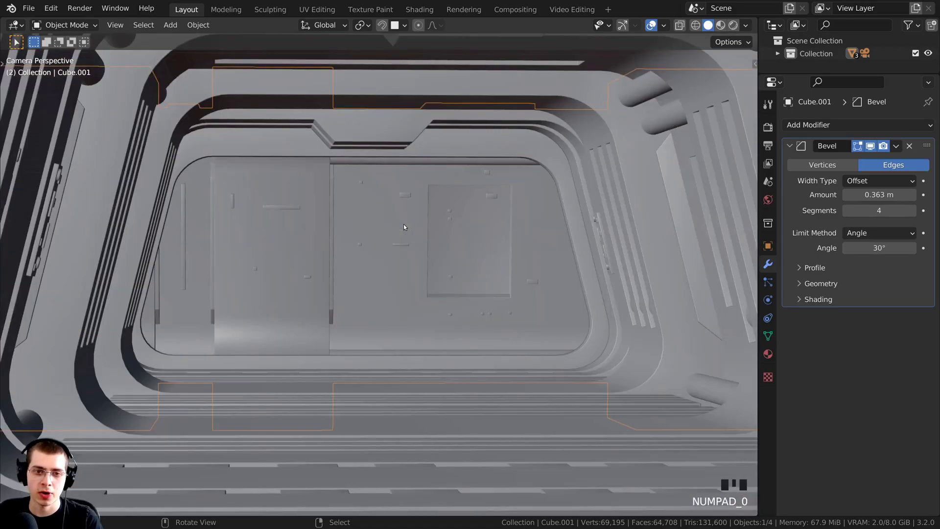
scroll(367, 226, "down", 3)
mouse_move(430, 200)
middle_mouse_down("shift")
mouse_move(424, 213)
mouse_move(443, 248)
mouse_move(457, 199)
mouse_move(444, 199)
middle_mouse_up("shift")
scroll(440, 242, "down", 4)
scroll(450, 233, "up", 1, "shift")
key("ctrl+s")
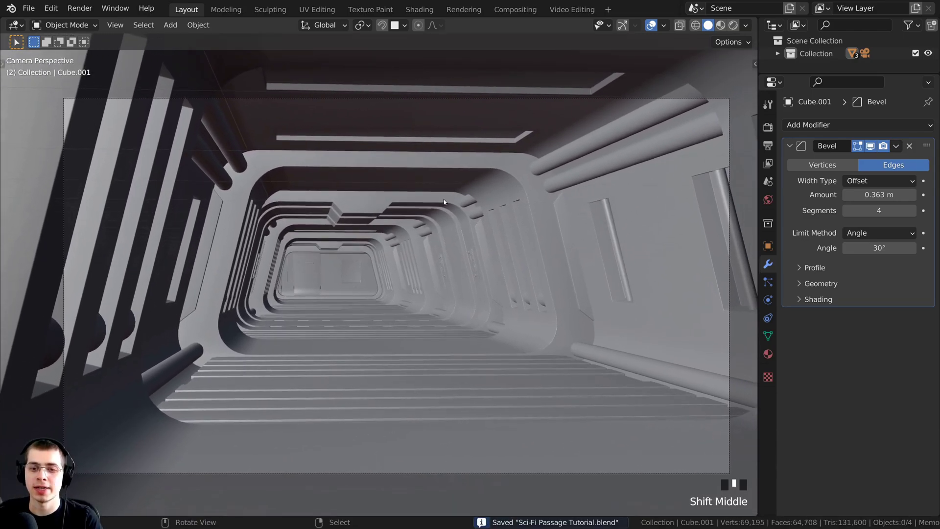